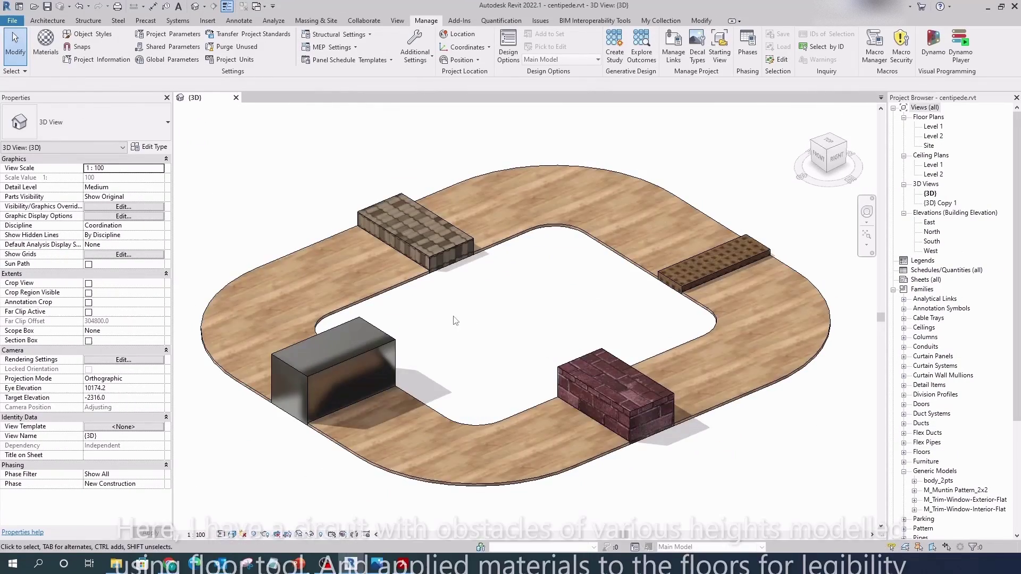
# Orbit the 3D view to see the whole looped wooden floor circuit and its four obstacles.
pyautogui.scroll(-3, 453, 319)
pyautogui.moveTo(481, 434)
pyautogui.keyDown('shift'); pyautogui.mouseDown(button='middle')
pyautogui.moveTo(315, 369)
pyautogui.moveTo(372, 346)
pyautogui.mouseUp(button='middle'); pyautogui.keyUp('shift')
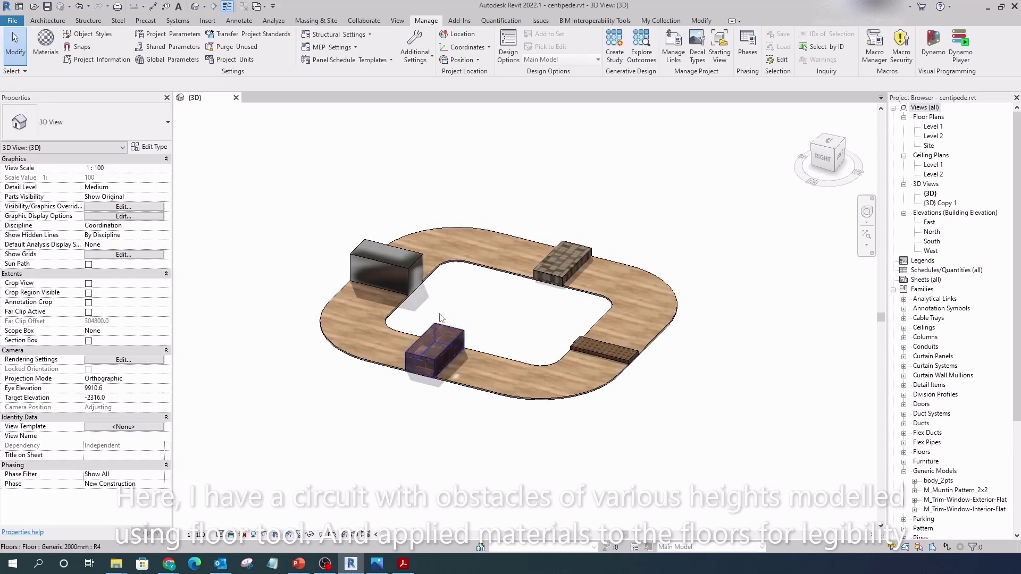
pyautogui.scroll(5, 372, 346)
pyautogui.click(330, 226)
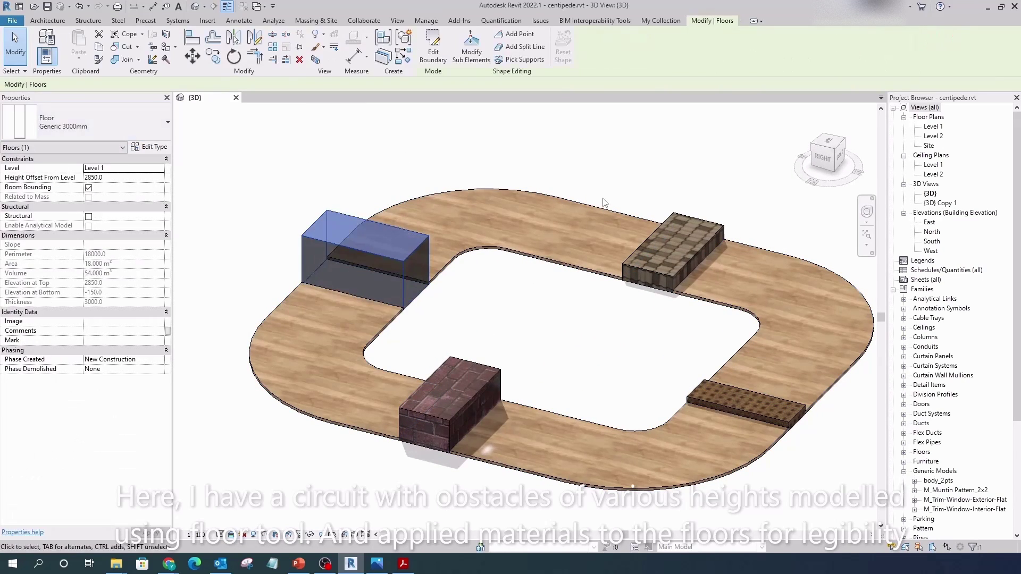
pyautogui.click(706, 388)
pyautogui.click(449, 404)
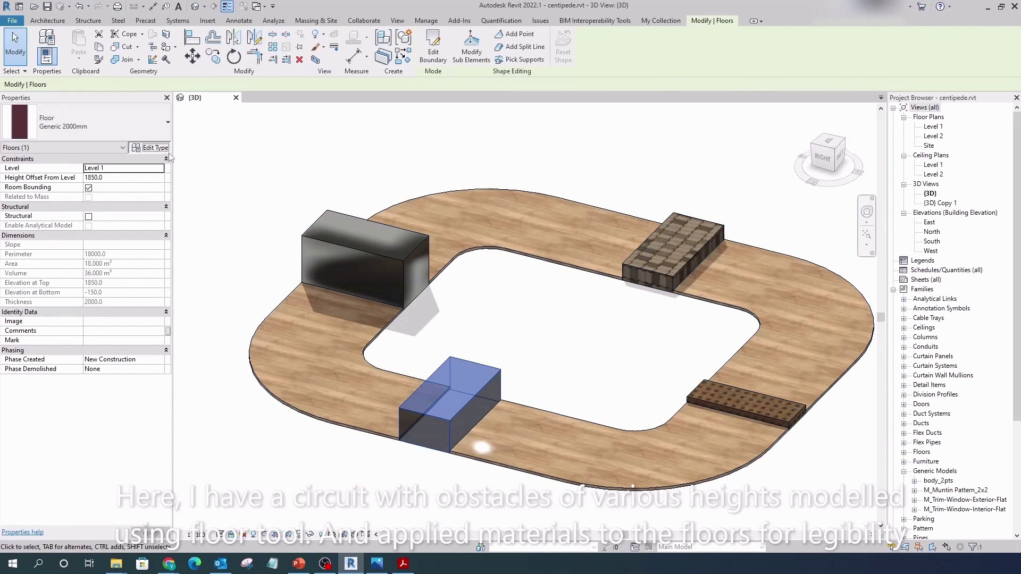
pyautogui.click(148, 146)
pyautogui.click(372, 185)
pyautogui.click(351, 487)
pyautogui.click(370, 496)
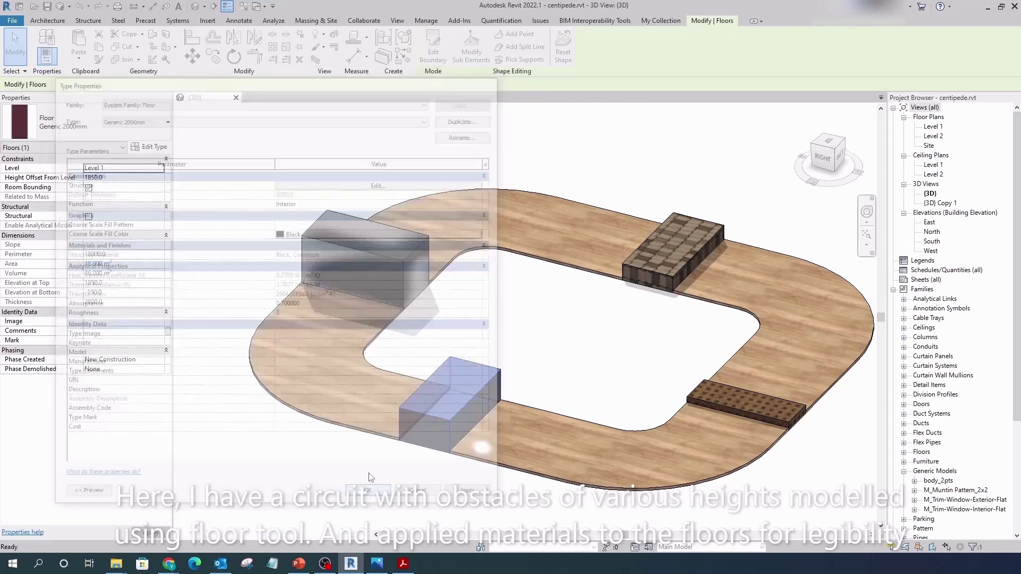
pyautogui.click(673, 249)
pyautogui.click(153, 149)
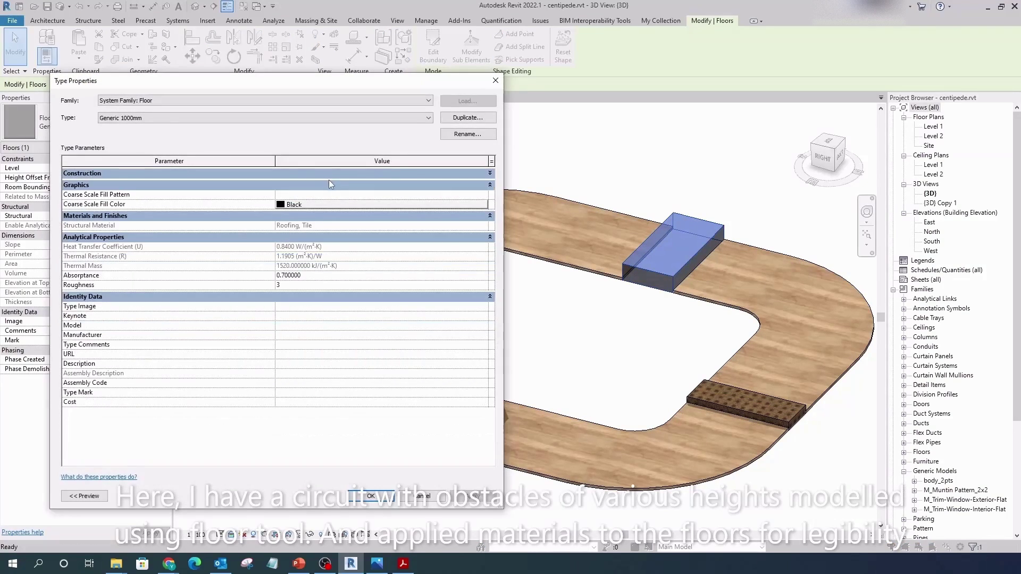
pyautogui.click(328, 182)
pyautogui.click(355, 484)
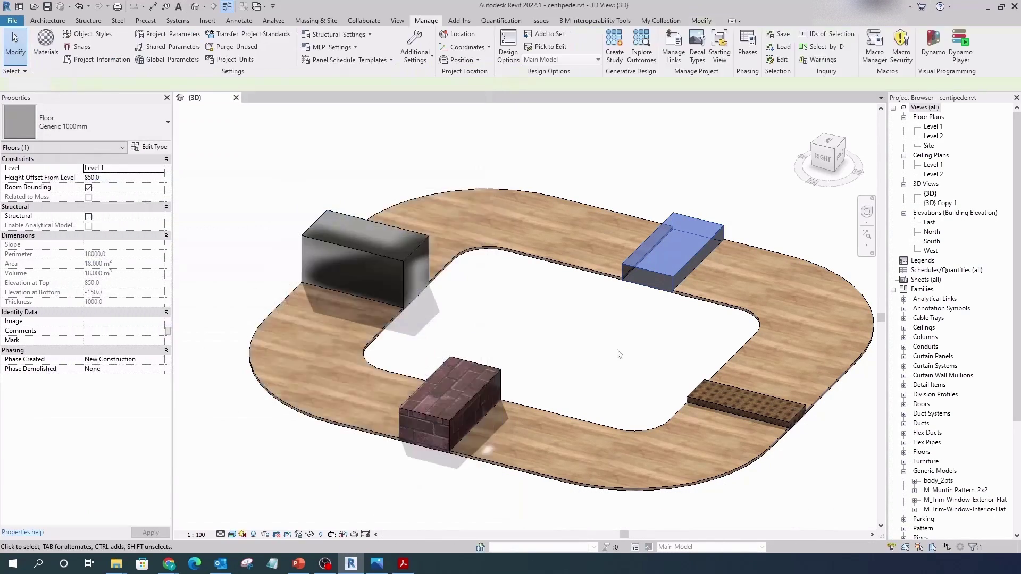
pyautogui.scroll(-3, 566, 298)
pyautogui.scroll(3, 566, 287)
pyautogui.click(566, 266)
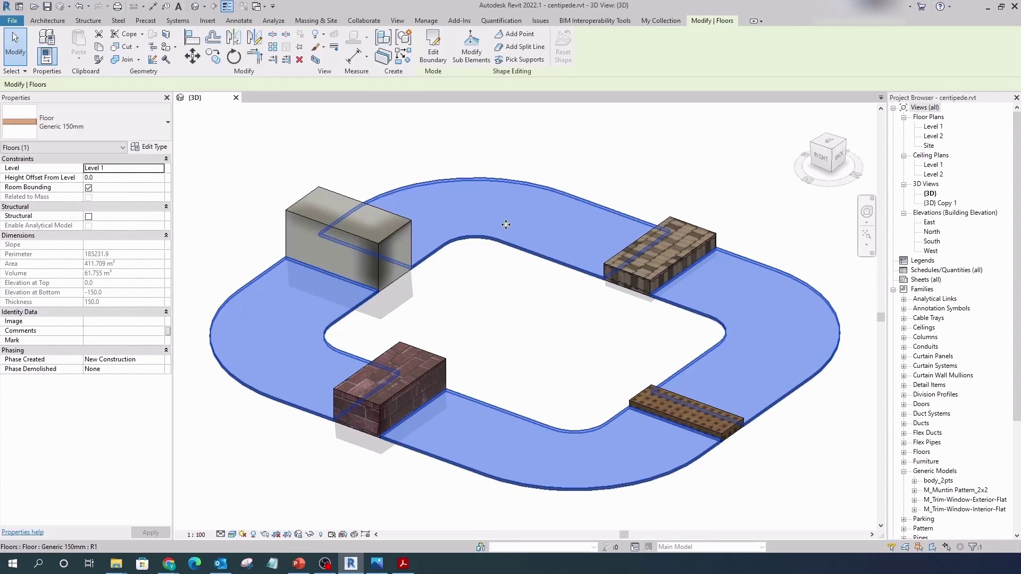
pyautogui.click(433, 52)
pyautogui.click(543, 305)
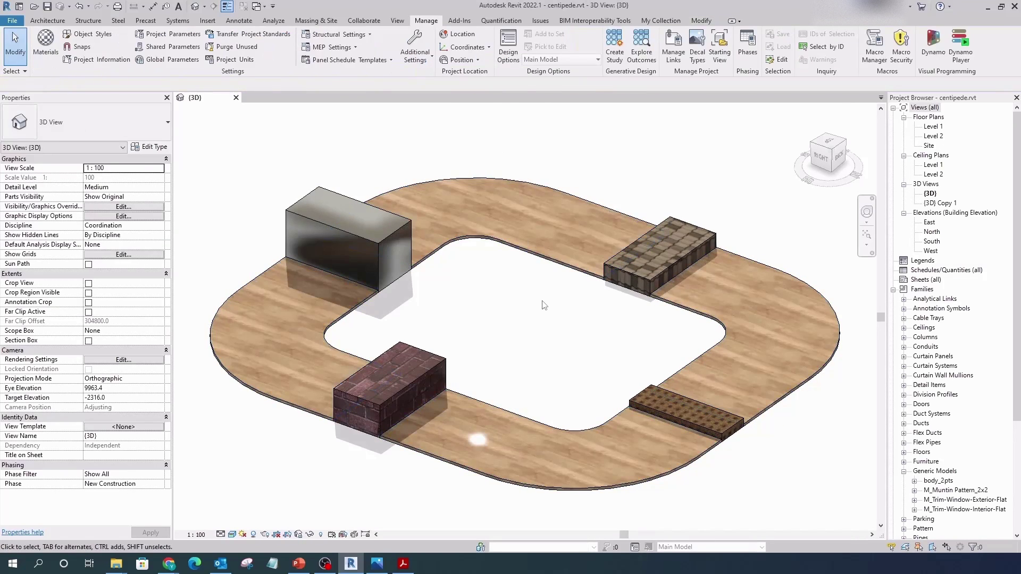
pyautogui.scroll(-2, 543, 305)
pyautogui.scroll(-2, 920, 432)
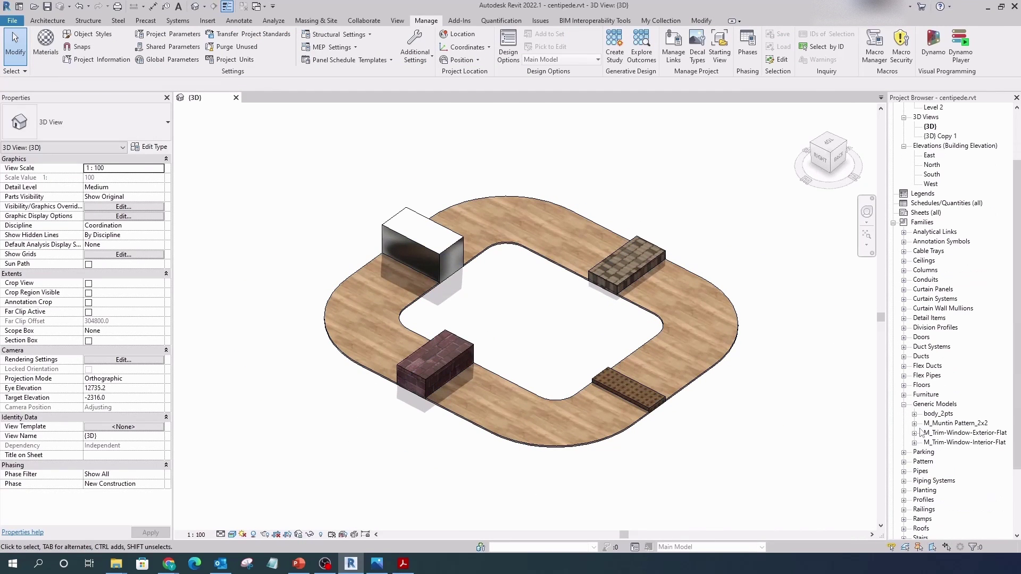
# Drag a body_2pts module from Generic Models and place it in the centre of the ring.
pyautogui.click(914, 414)
pyautogui.moveTo(949, 423); pyautogui.dragTo(558, 342)
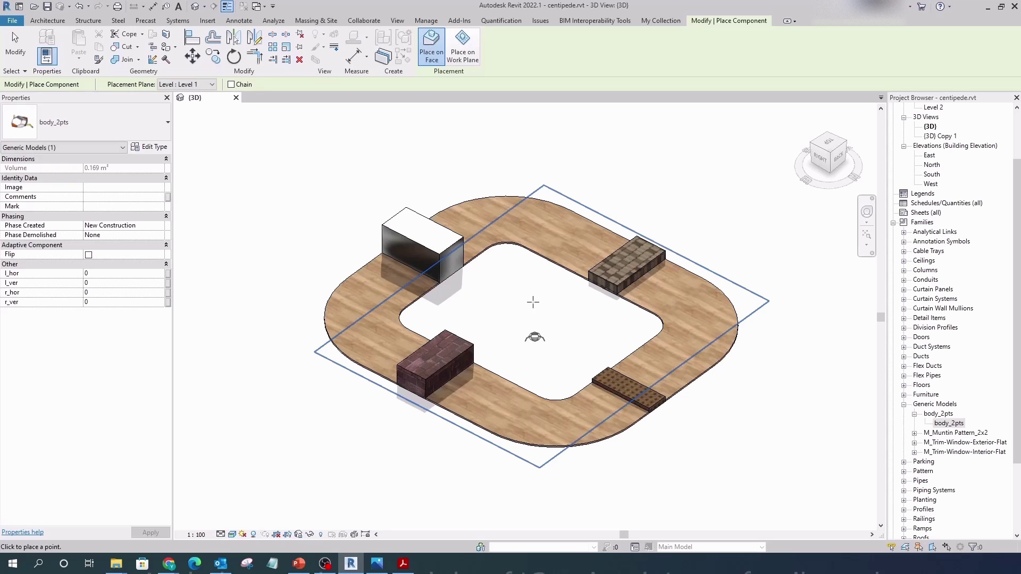
pyautogui.click(536, 338)
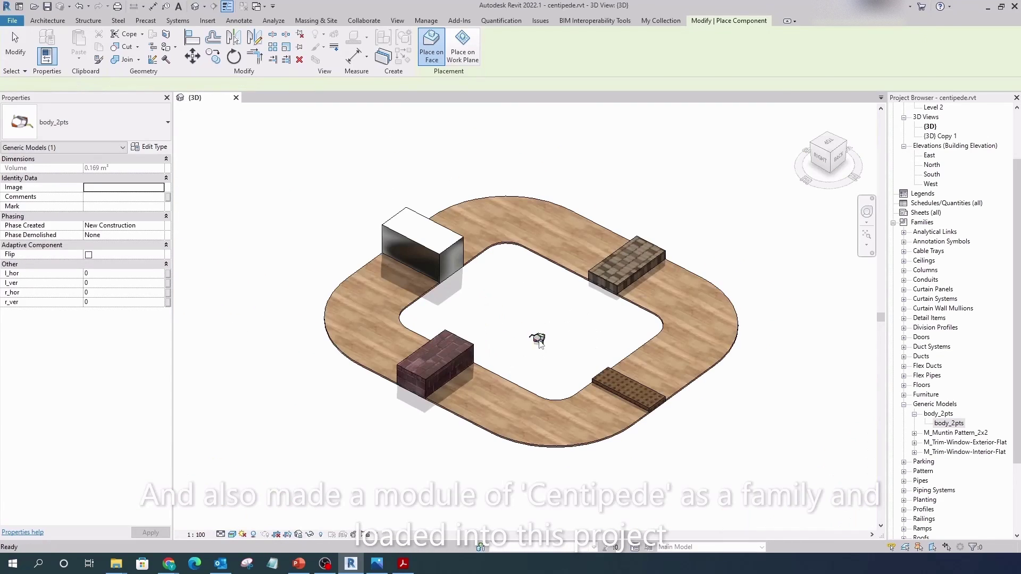
pyautogui.press('Escape')
# Select the new module and review its type parameters without making changes.
pyautogui.scroll(3, 539, 342)
pyautogui.click(526, 340)
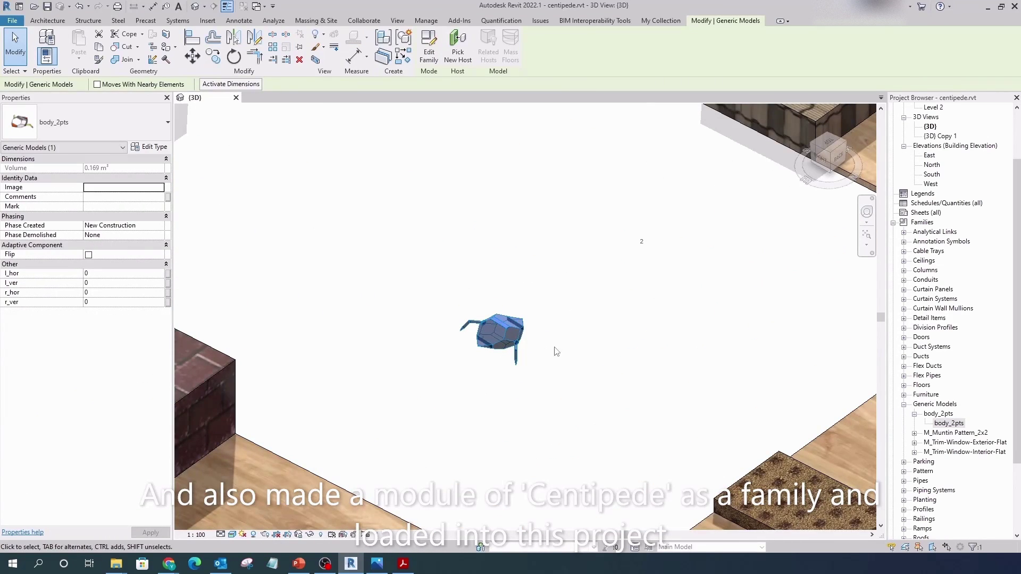
pyautogui.keyDown('shift'); pyautogui.moveTo(556, 352); pyautogui.dragTo(448, 360, button='middle'); pyautogui.keyUp('shift')
pyautogui.scroll(3, 473, 335)
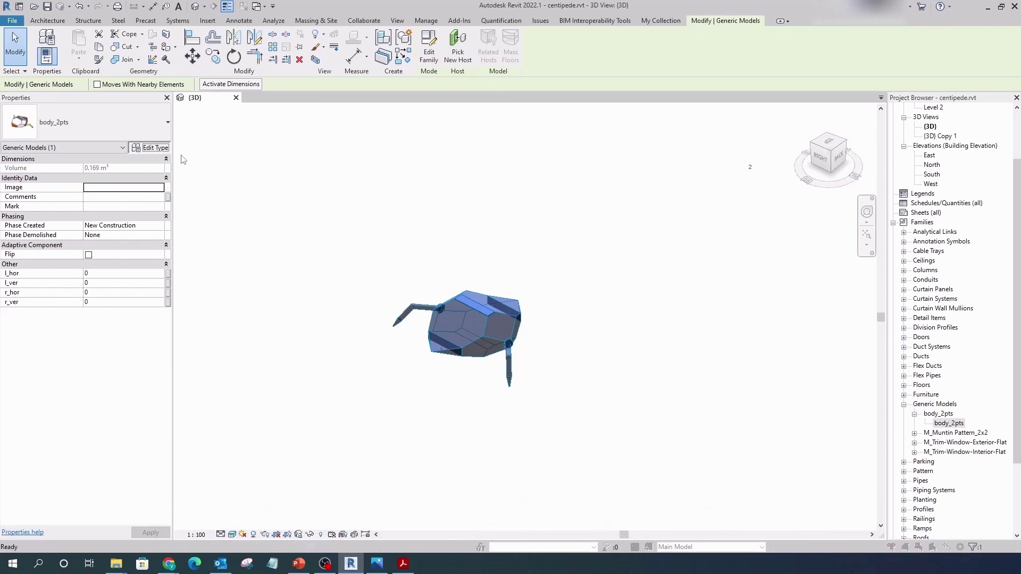
pyautogui.click(150, 148)
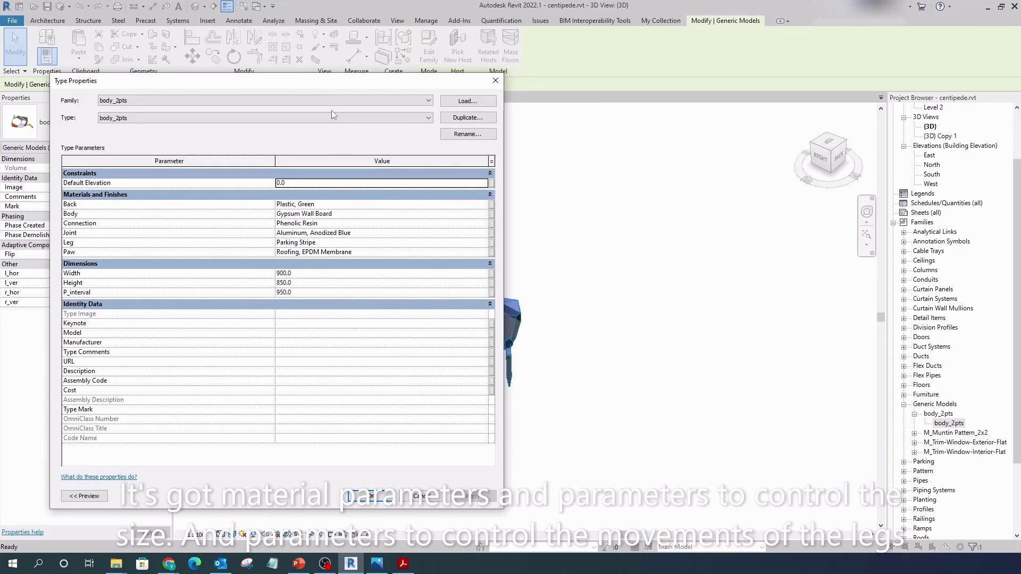
pyautogui.moveTo(338, 80); pyautogui.dragTo(861, 94)
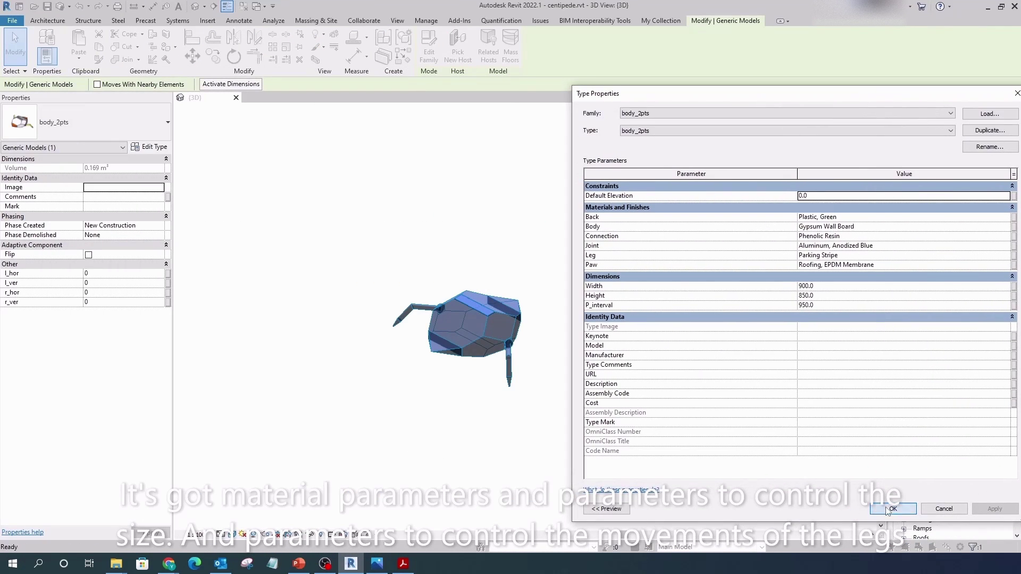
pyautogui.click(887, 511)
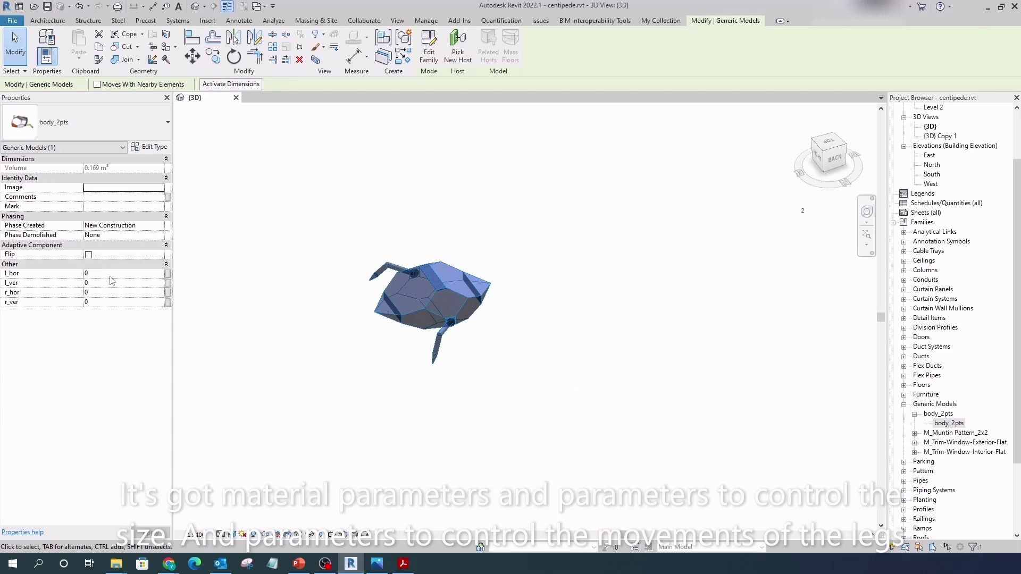
pyautogui.click(123, 273)
pyautogui.write('1')
pyautogui.click(99, 283)
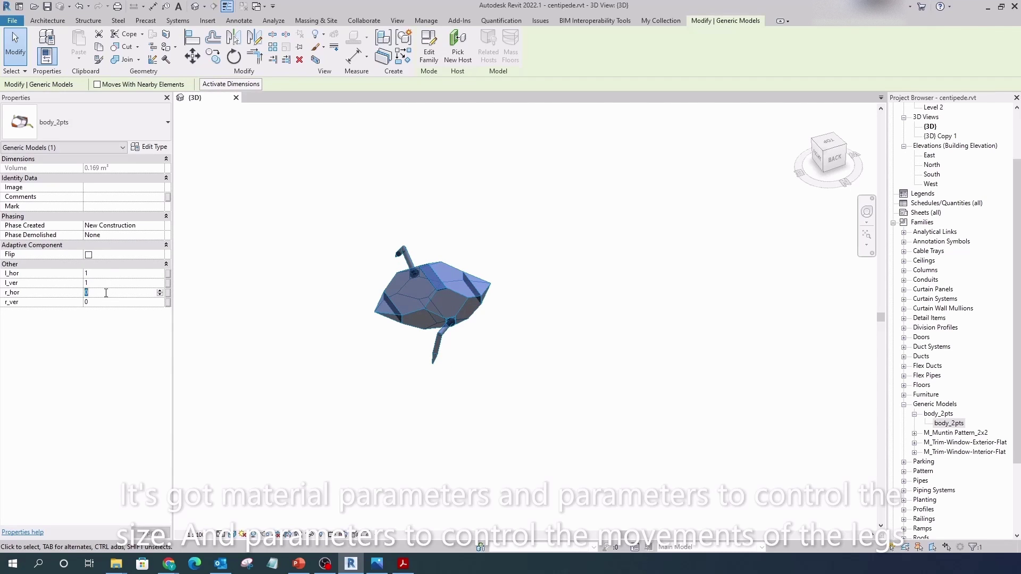
pyautogui.write('1')
pyautogui.press('Return')
pyautogui.write('2')
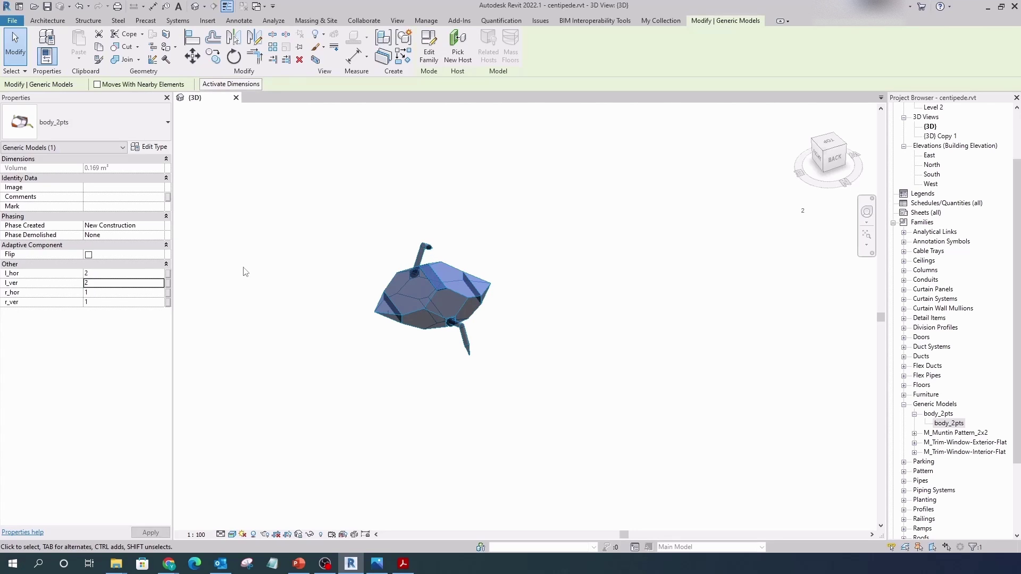
pyautogui.press('BackSpace')
pyautogui.click(120, 288)
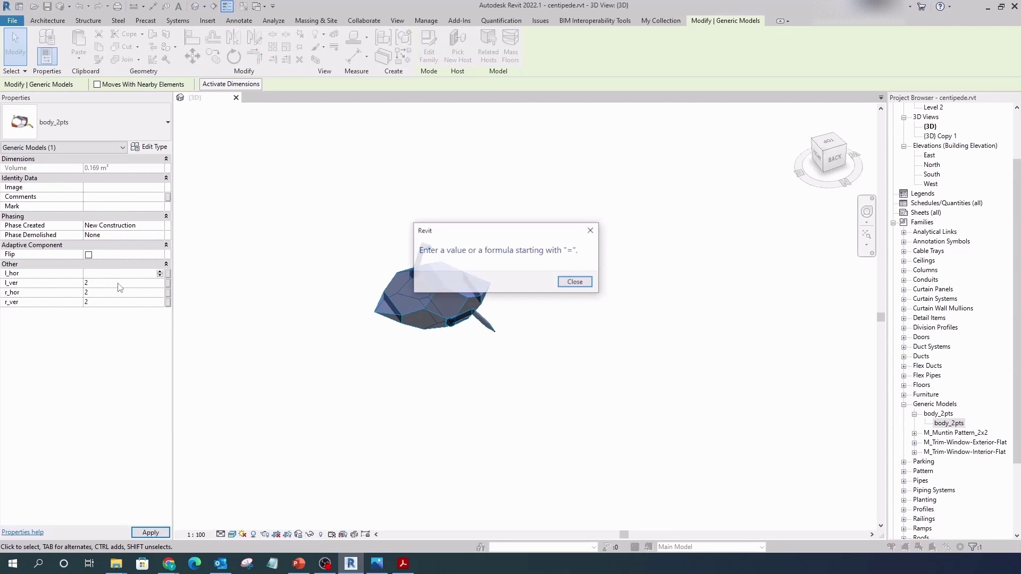
pyautogui.press('Return')
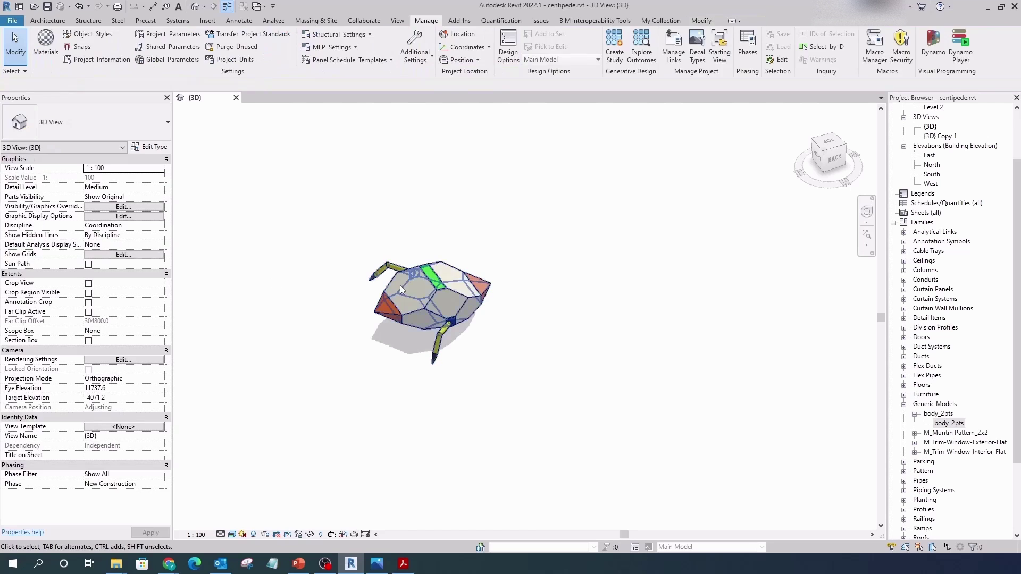
# Open the body_2pts family for editing and bring up its Ref. Level floor plan.
pyautogui.moveTo(553, 346)
pyautogui.keyDown('shift'); pyautogui.mouseDown(button='middle')
pyautogui.moveTo(381, 276)
pyautogui.moveTo(491, 152)
pyautogui.mouseUp(button='middle'); pyautogui.keyUp('shift')
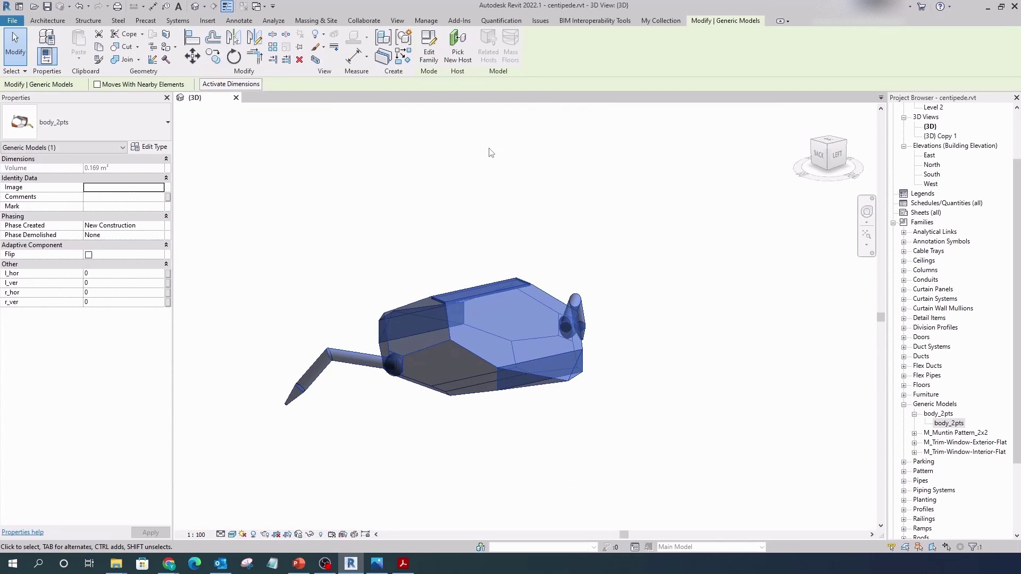
pyautogui.doubleClick(520, 289)
pyautogui.moveTo(542, 298)
pyautogui.keyDown('shift'); pyautogui.mouseDown(button='middle')
pyautogui.moveTo(524, 345)
pyautogui.moveTo(484, 282)
pyautogui.mouseUp(button='middle'); pyautogui.keyUp('shift')
pyautogui.doubleClick(937, 127)
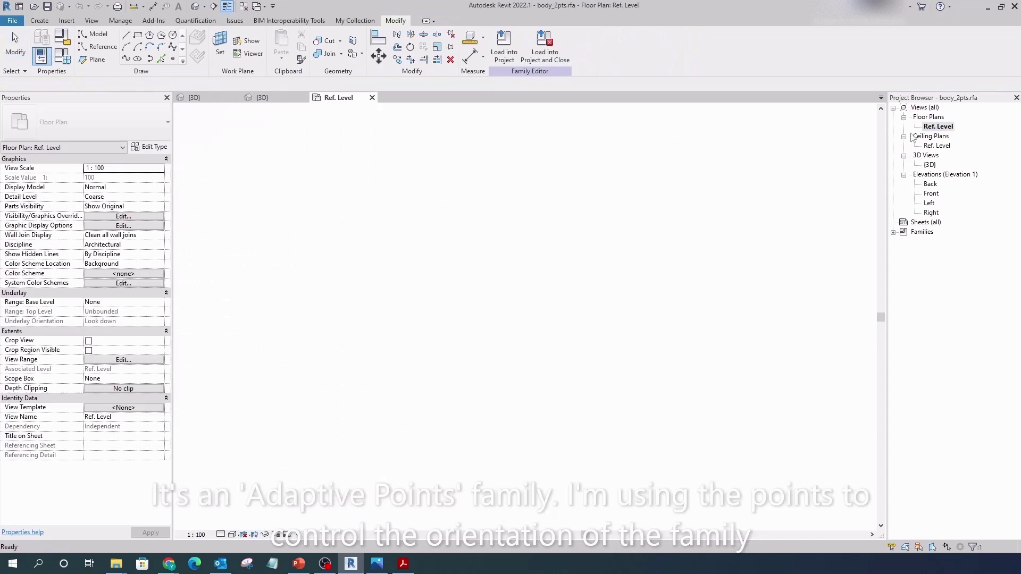
# Inspect the body component in the Ref. Level plan, then close that plan.
pyautogui.click(349, 514)
pyautogui.scroll(3, 324, 500)
pyautogui.scroll(2, 401, 353)
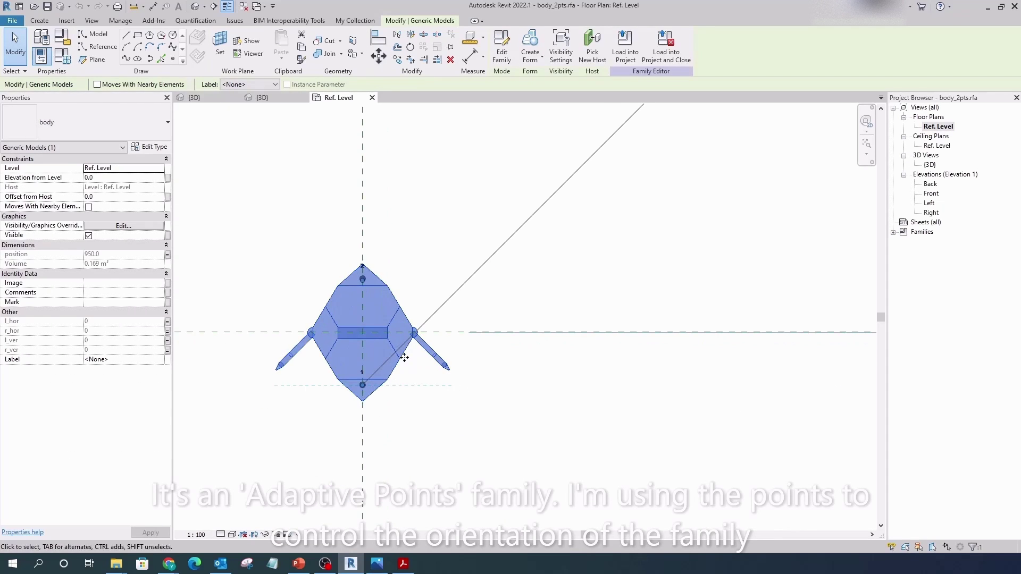
pyautogui.scroll(-4, 417, 392)
pyautogui.click(324, 354)
pyautogui.scroll(2, 324, 354)
pyautogui.click(372, 99)
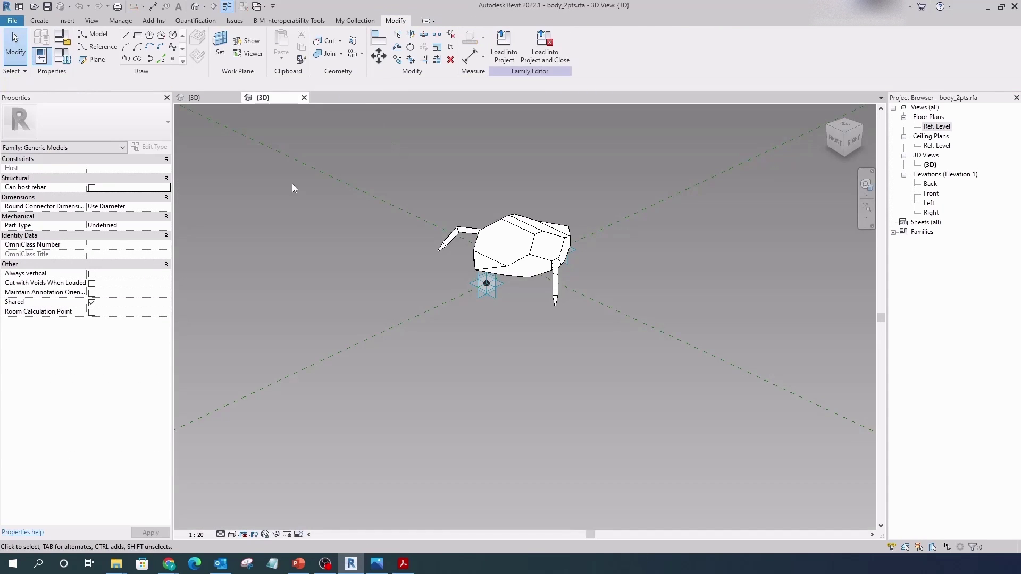
# Review the family types unchanged, then open the nested body family for editing.
pyautogui.click(62, 56)
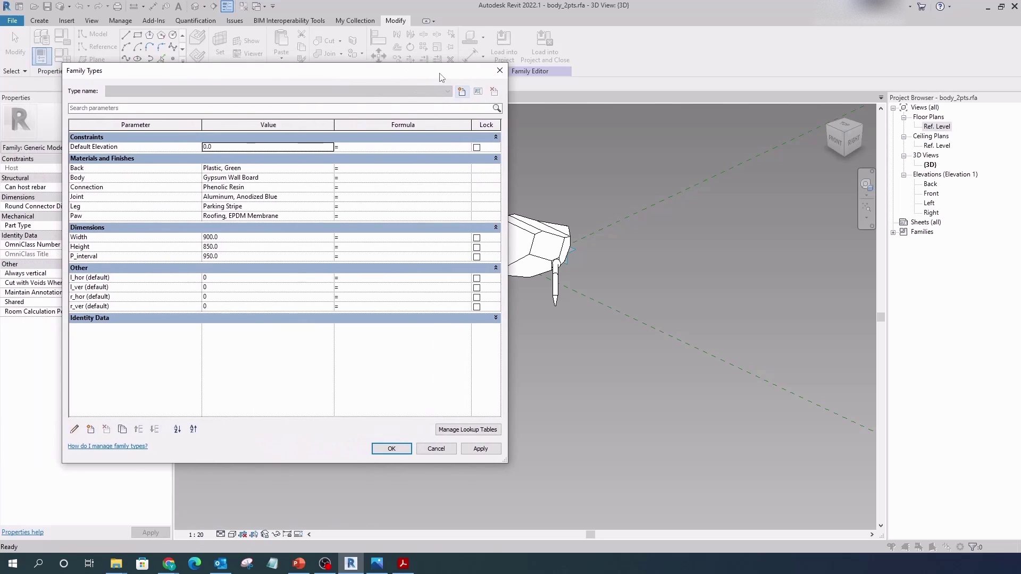
pyautogui.click(391, 449)
pyautogui.click(483, 282)
pyautogui.keyDown('shift'); pyautogui.moveTo(483, 284); pyautogui.dragTo(514, 332, button='middle'); pyautogui.keyUp('shift')
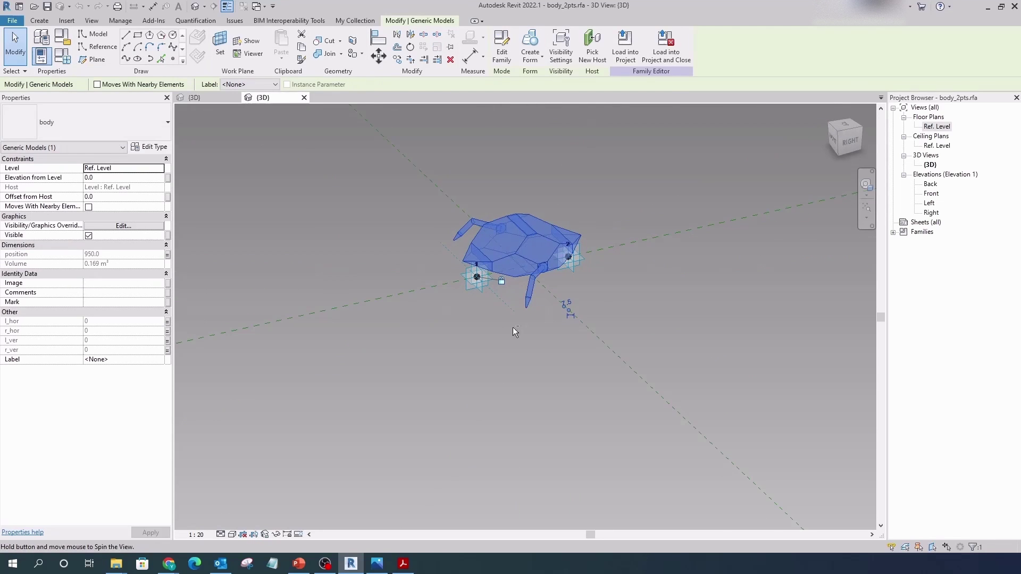
pyautogui.click(501, 55)
# Open the body family's Ref. Level plan and inspect its 1250 dimension.
pyautogui.keyDown('shift'); pyautogui.moveTo(376, 212); pyautogui.dragTo(336, 248, button='middle'); pyautogui.keyUp('shift')
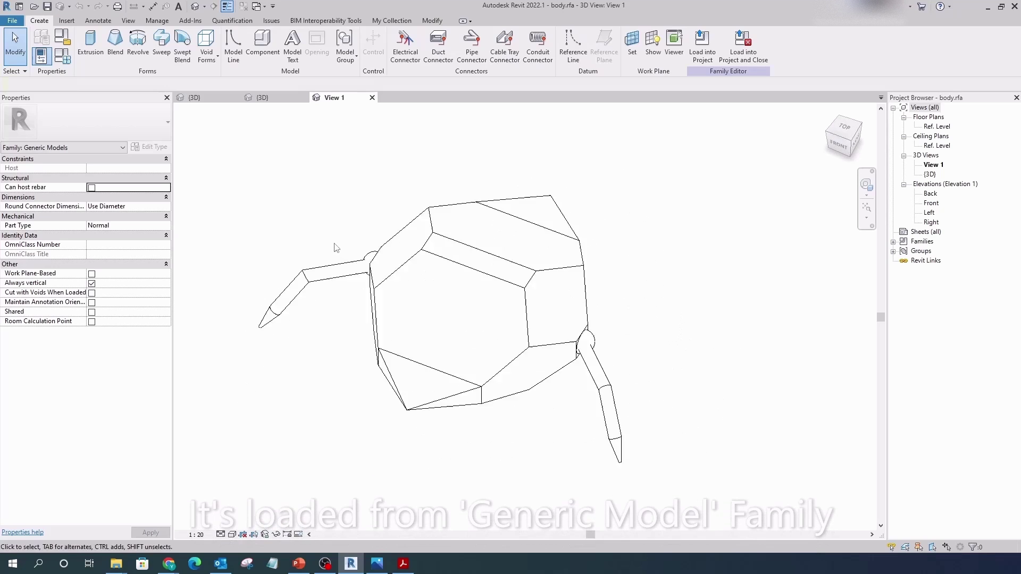
pyautogui.doubleClick(938, 126)
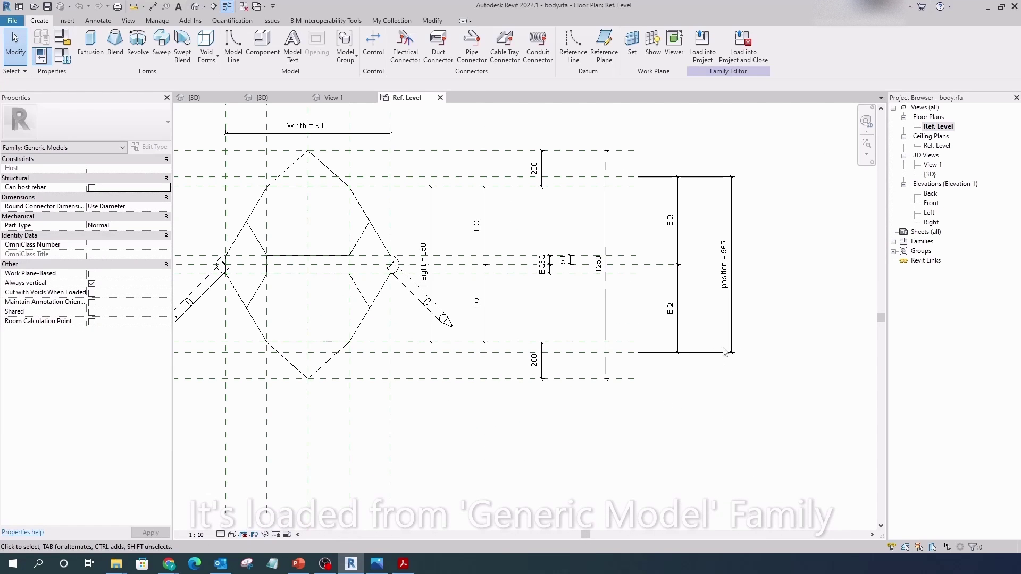
pyautogui.scroll(2, 697, 169)
pyautogui.scroll(-1, 638, 355)
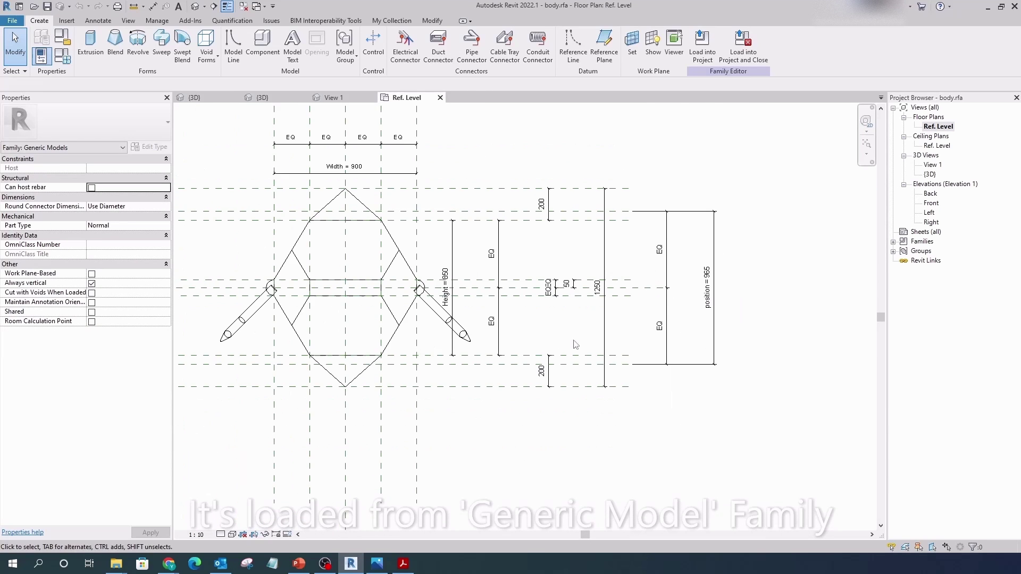
pyautogui.scroll(-1, 577, 345)
pyautogui.scroll(-1, 571, 340)
pyautogui.scroll(-1, 600, 342)
pyautogui.scroll(-1, 592, 335)
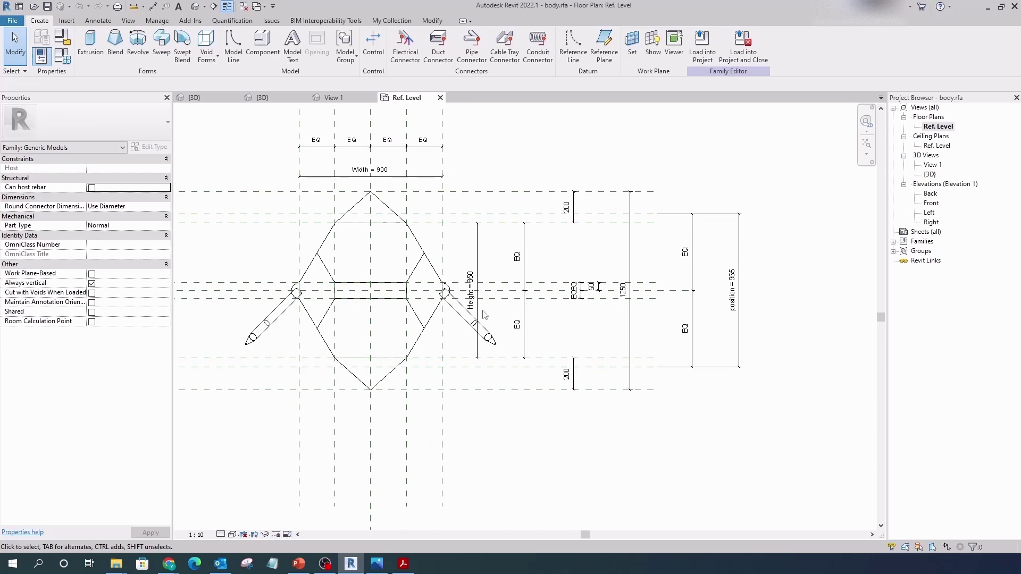
pyautogui.click(631, 329)
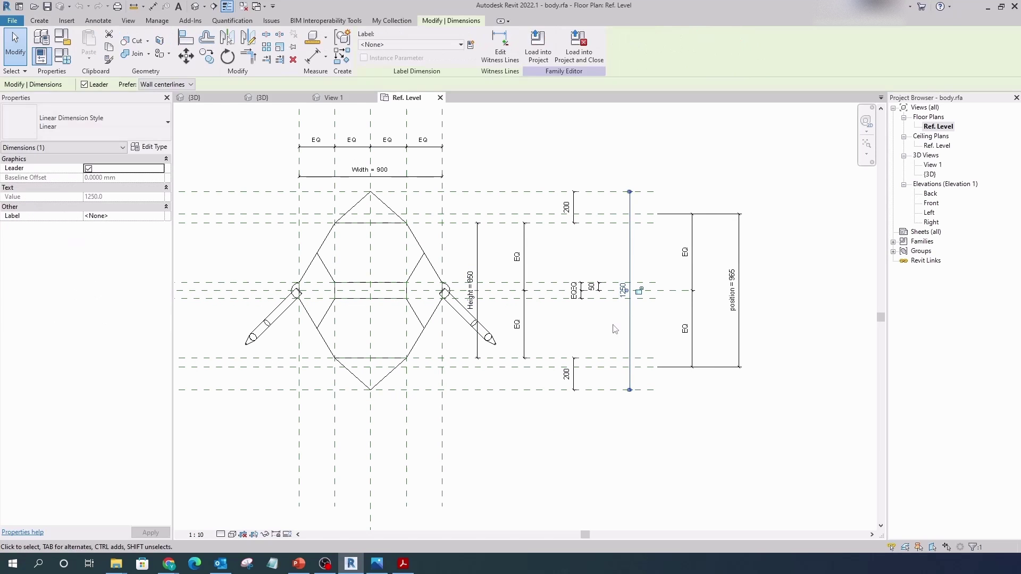
pyautogui.scroll(1, 479, 240)
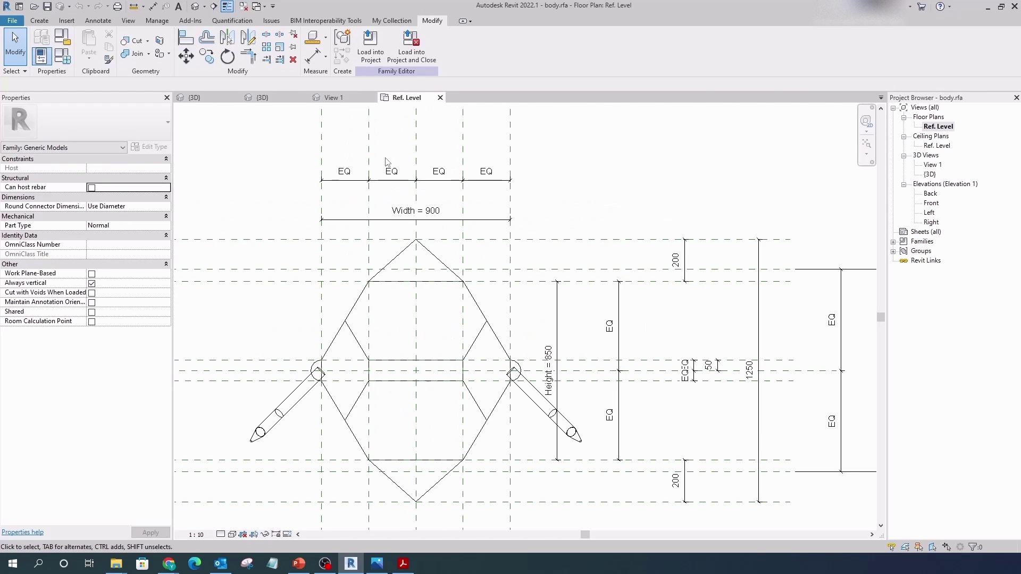
# Check the void extrusion in the body's Back and Left elevations.
pyautogui.doubleClick(930, 194)
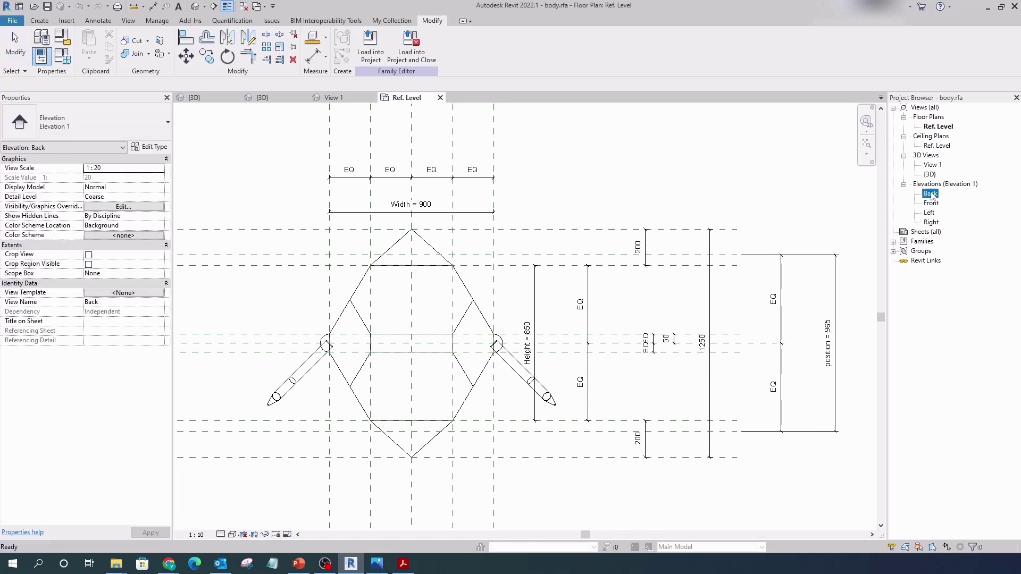
pyautogui.click(515, 356)
pyautogui.press('Escape')
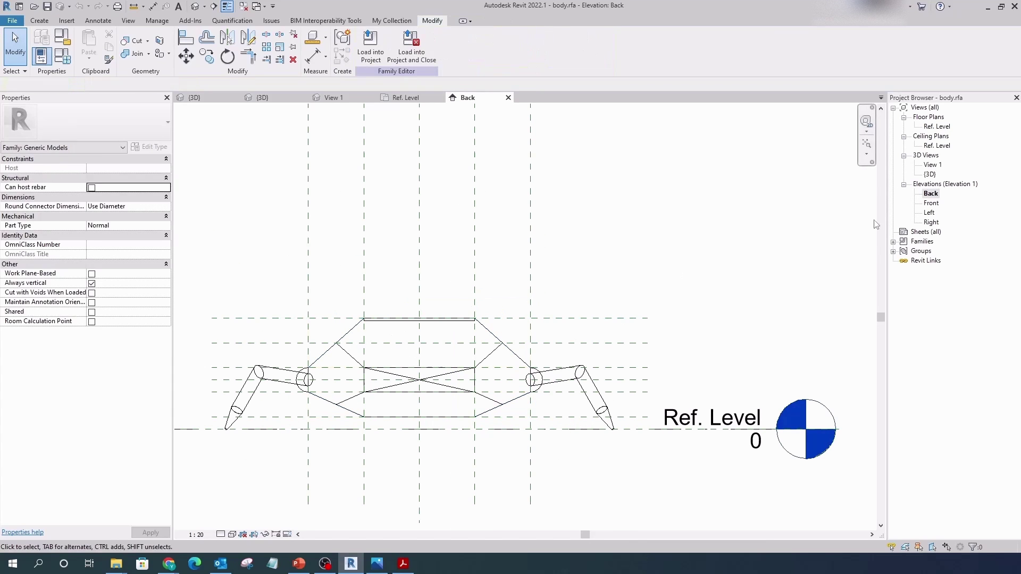
pyautogui.doubleClick(929, 213)
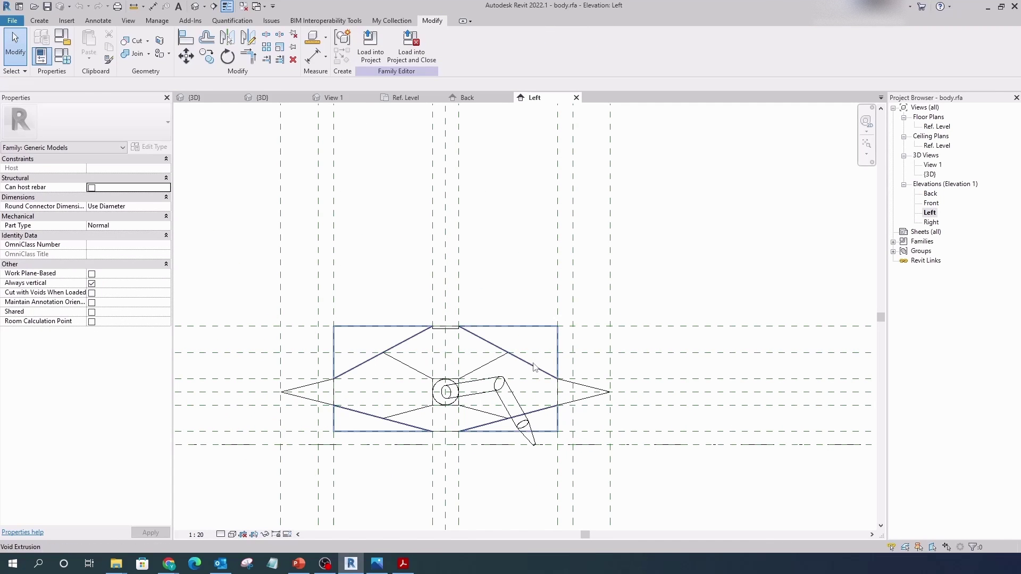
pyautogui.click(534, 367)
pyautogui.click(685, 315)
# In the default 3D view, select the nested legs and open their family for editing.
pyautogui.click(195, 5)
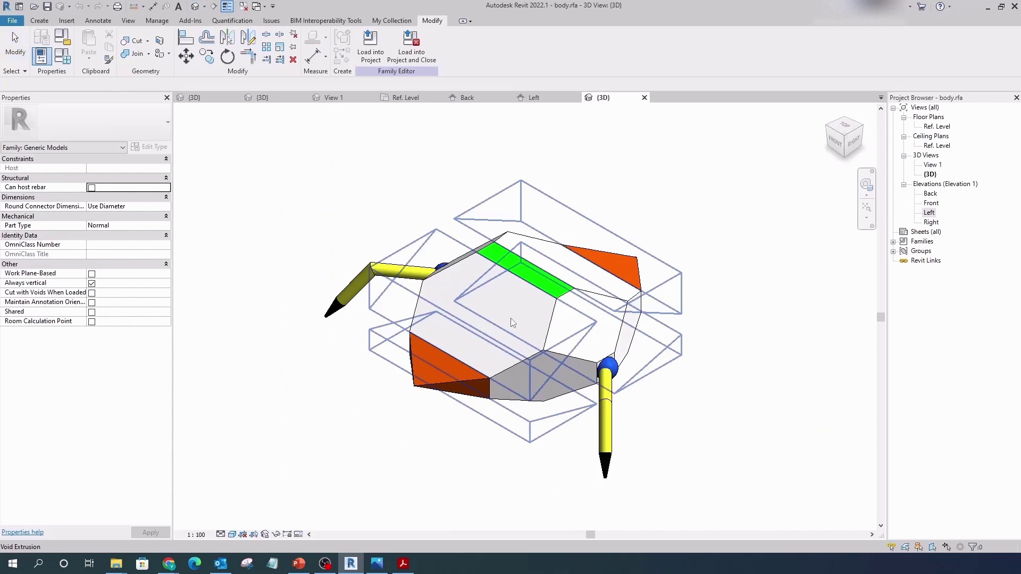
pyautogui.moveTo(531, 372)
pyautogui.keyDown('shift'); pyautogui.mouseDown(button='middle')
pyautogui.moveTo(661, 405)
pyautogui.moveTo(499, 403)
pyautogui.mouseUp(button='middle'); pyautogui.keyUp('shift')
pyautogui.click(398, 364)
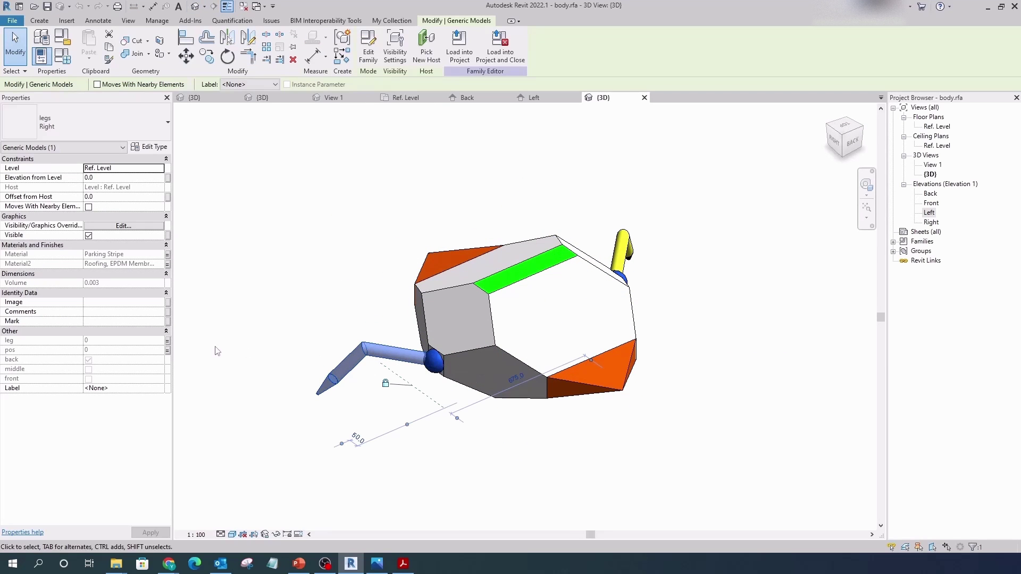
pyautogui.click(368, 58)
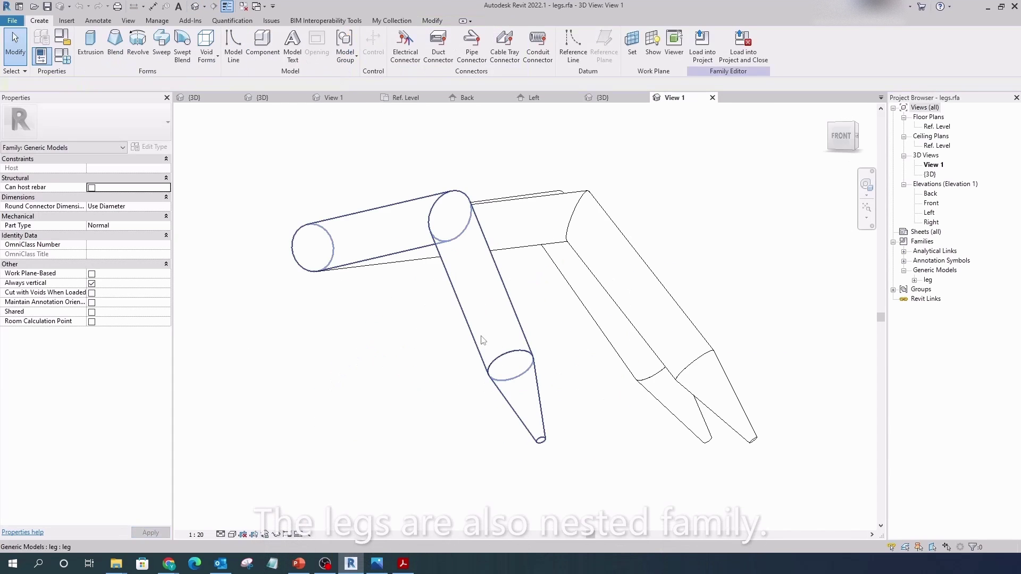
# Select the lower nested leg and review its type properties without changes.
pyautogui.moveTo(505, 420)
pyautogui.keyDown('shift'); pyautogui.mouseDown(button='middle')
pyautogui.moveTo(487, 404)
pyautogui.moveTo(489, 427)
pyautogui.mouseUp(button='middle'); pyautogui.keyUp('shift')
pyautogui.click(438, 397)
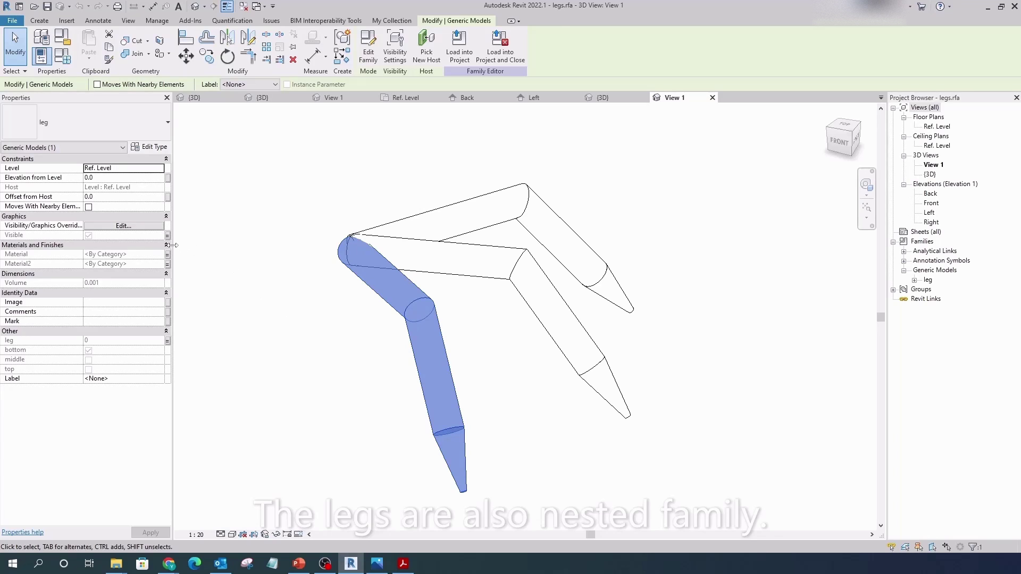
pyautogui.click(150, 147)
pyautogui.click(866, 505)
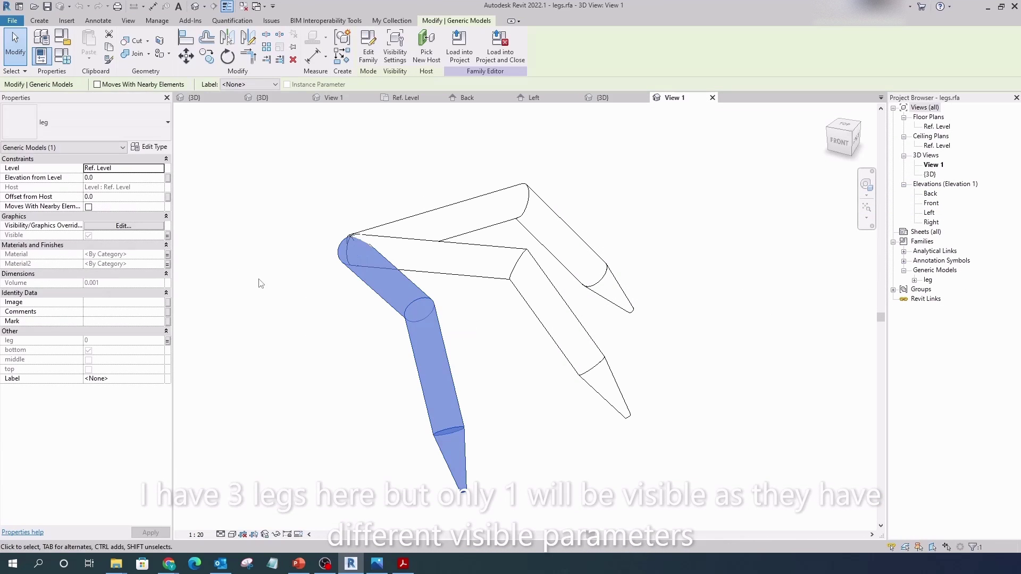
# Link each of the three nested legs' Visible property to its matching parameter, then edit the leg family.
pyautogui.click(168, 235)
pyautogui.click(386, 268)
pyautogui.click(392, 384)
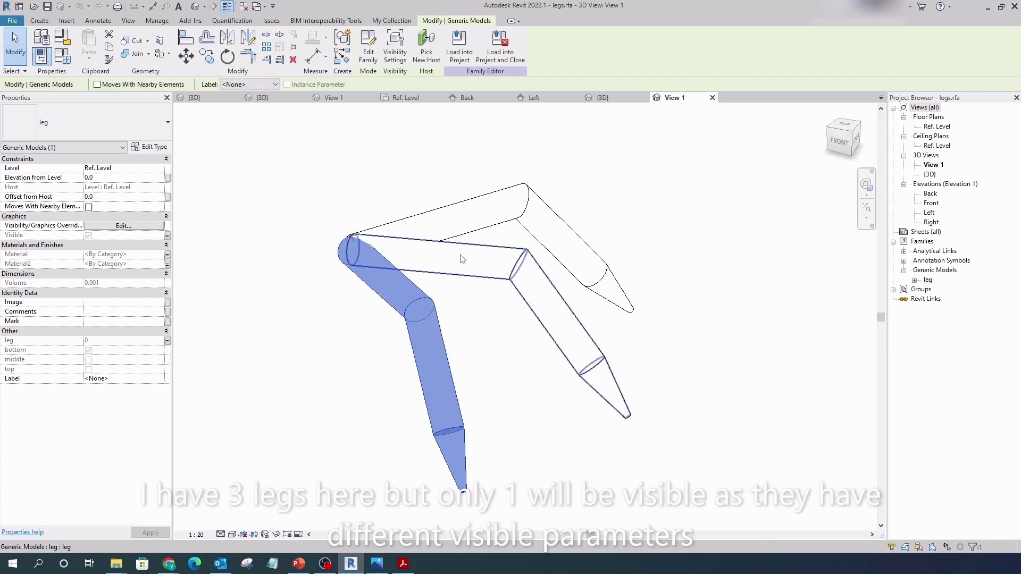
pyautogui.click(168, 236)
pyautogui.click(346, 331)
pyautogui.click(390, 383)
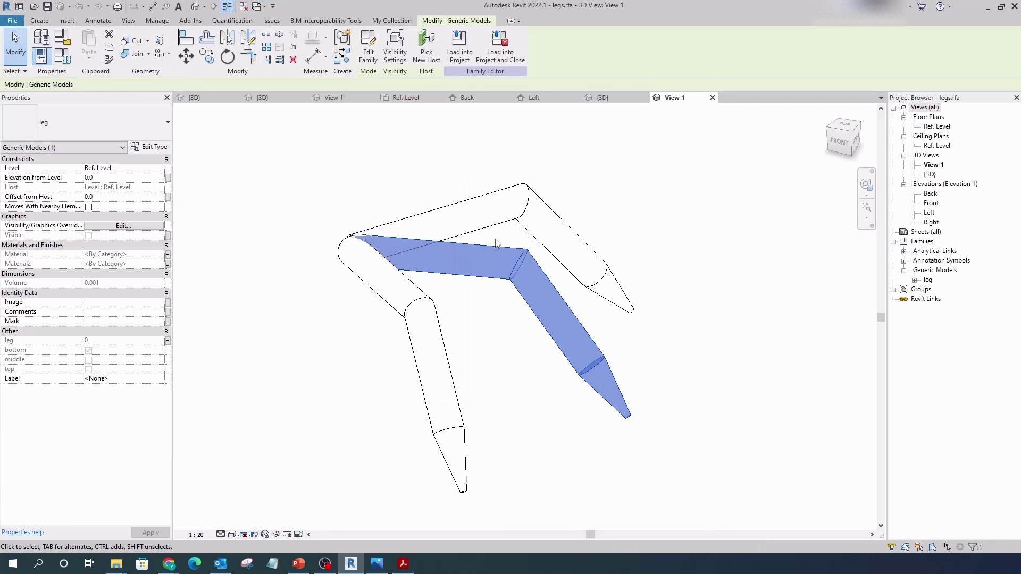
pyautogui.click(168, 235)
pyautogui.click(396, 259)
pyautogui.click(377, 384)
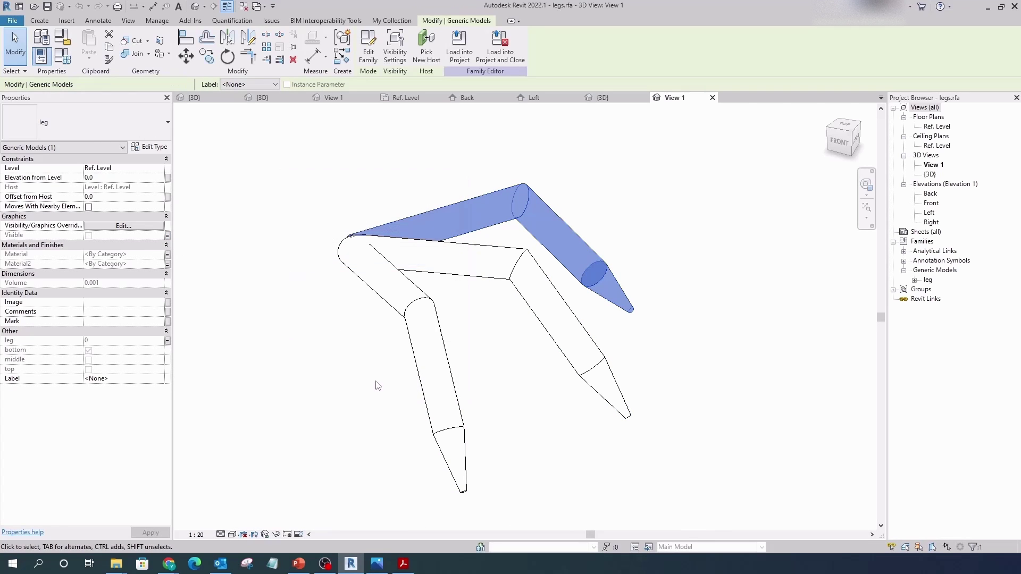
pyautogui.click(371, 54)
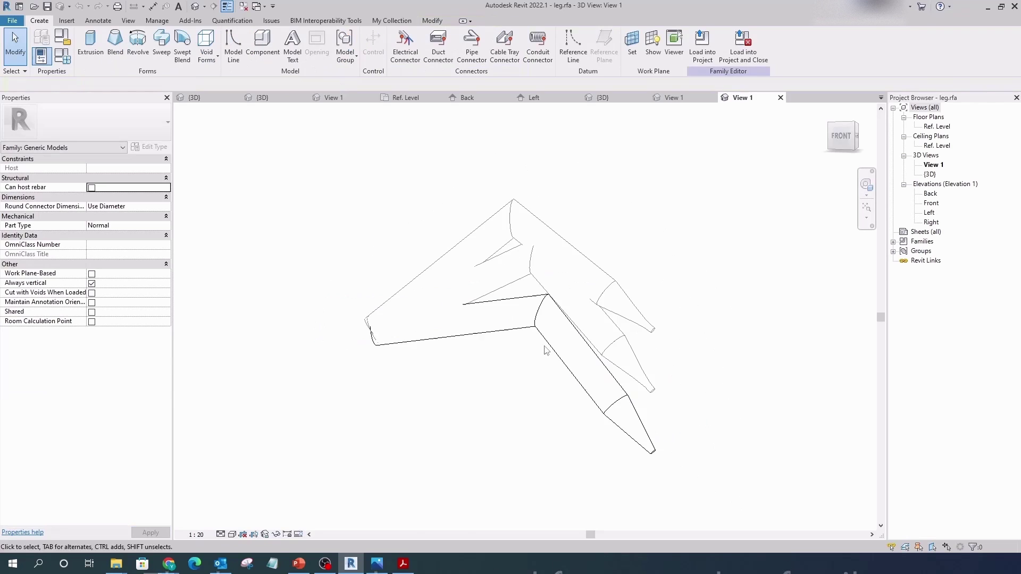
# Select the lower leg sweep and check its material association without changing it.
pyautogui.moveTo(611, 346)
pyautogui.keyDown('shift'); pyautogui.mouseDown(button='middle')
pyautogui.moveTo(346, 396)
pyautogui.moveTo(622, 467)
pyautogui.moveTo(490, 319)
pyautogui.mouseUp(button='middle'); pyautogui.keyUp('shift')
pyautogui.click(489, 316)
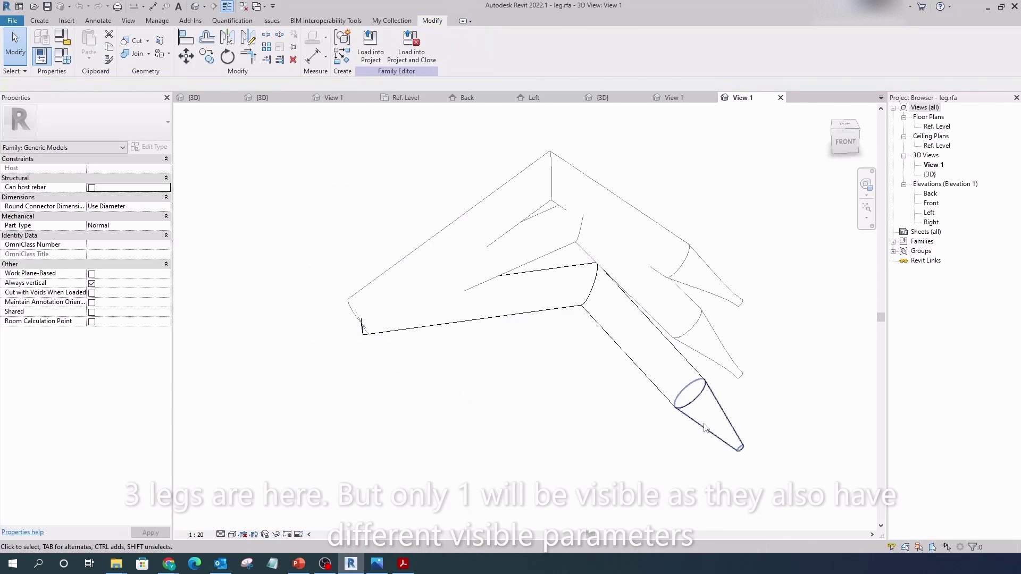
pyautogui.click(167, 235)
pyautogui.click(392, 381)
pyautogui.click(433, 413)
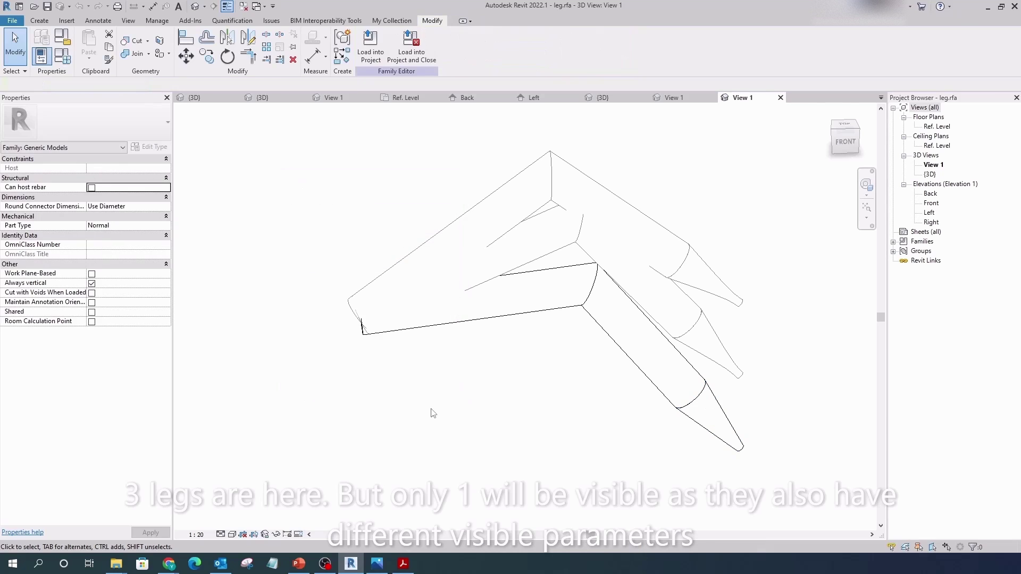
# Tie the three leg sweeps' visibility to the bottom, middle and top parameters.
pyautogui.click(417, 331)
pyautogui.click(167, 168)
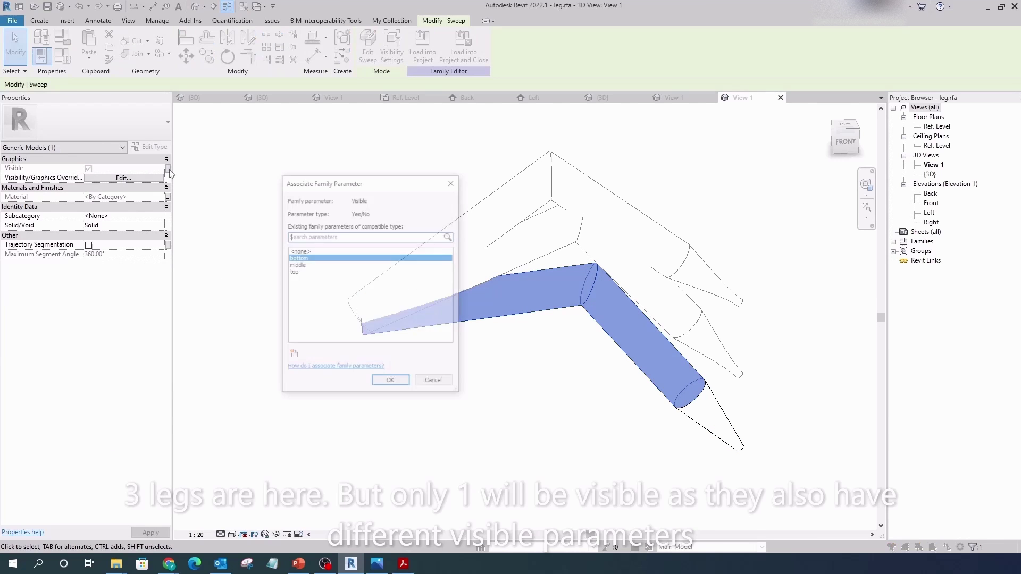
pyautogui.click(390, 382)
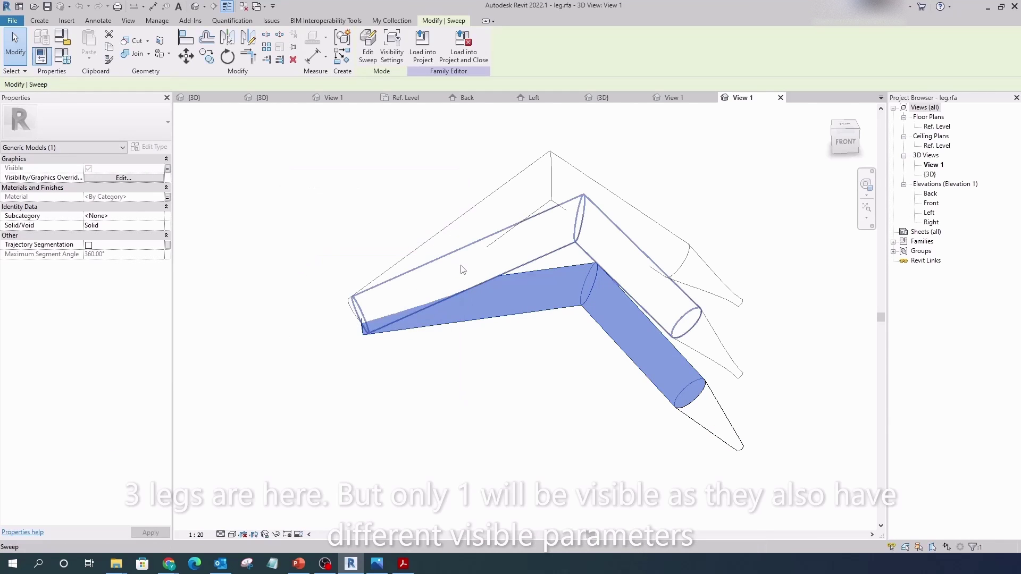
pyautogui.click(168, 168)
pyautogui.click(319, 264)
pyautogui.click(391, 382)
pyautogui.click(464, 205)
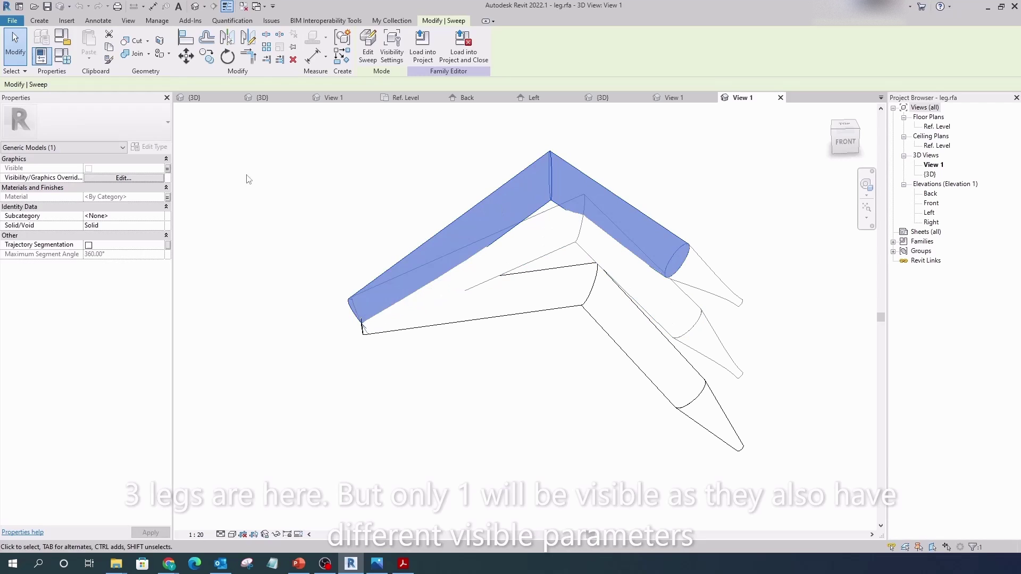
pyautogui.click(167, 168)
pyautogui.click(319, 272)
pyautogui.click(390, 383)
# Review the leg-driven formulas in Family Types, then close the leg family's view.
pyautogui.click(62, 55)
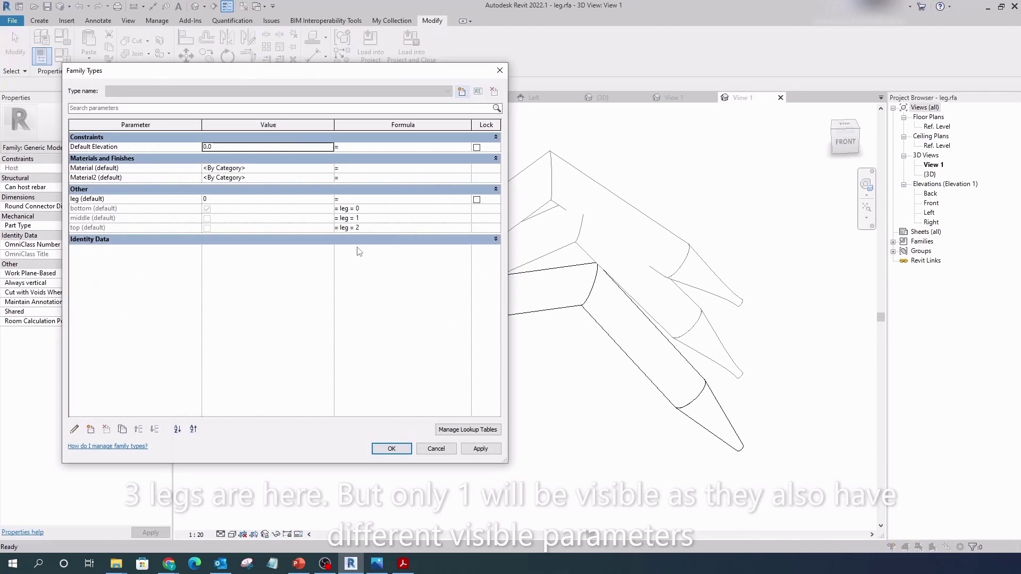
pyautogui.click(382, 448)
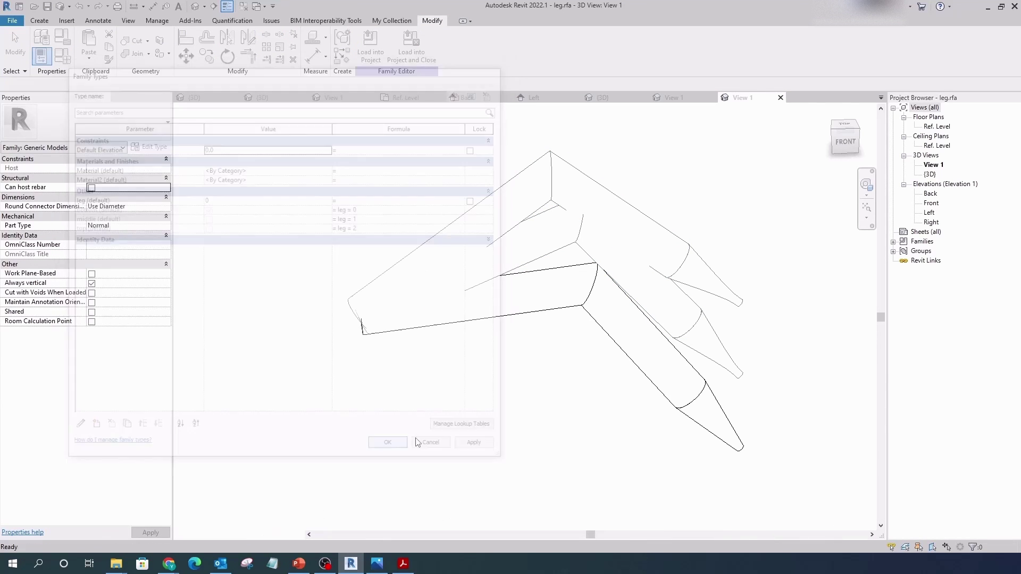
pyautogui.click(493, 321)
pyautogui.moveTo(524, 346)
pyautogui.keyDown('shift'); pyautogui.mouseDown(button='middle')
pyautogui.moveTo(297, 364)
pyautogui.moveTo(559, 358)
pyautogui.mouseUp(button='middle'); pyautogui.keyUp('shift')
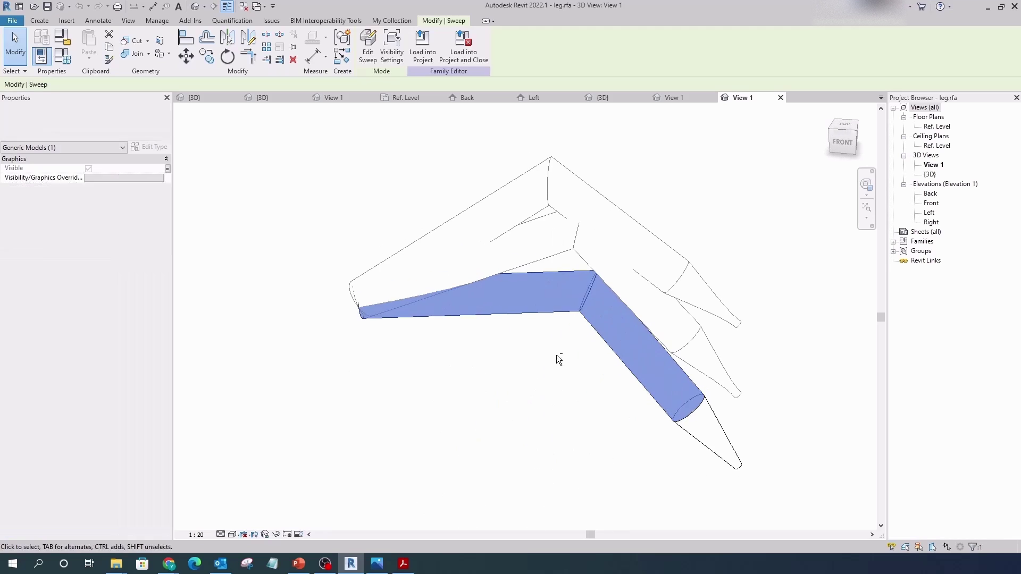
pyautogui.press('Escape')
pyautogui.click(781, 97)
# Close the leg, legs, body and body_2pts family views, answering each save prompt.
pyautogui.press('Return')
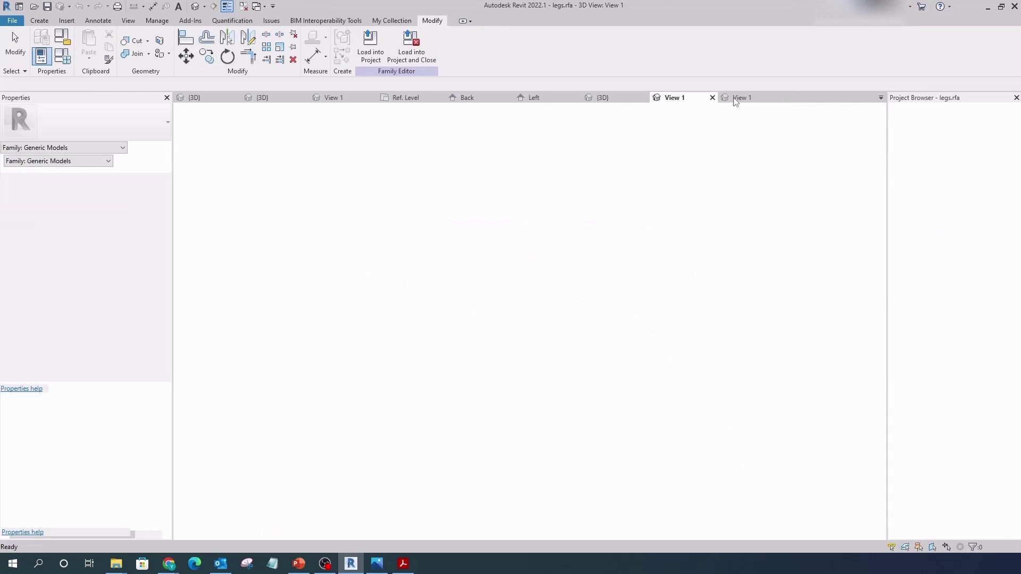
pyautogui.click(713, 98)
pyautogui.click(644, 98)
pyautogui.click(575, 98)
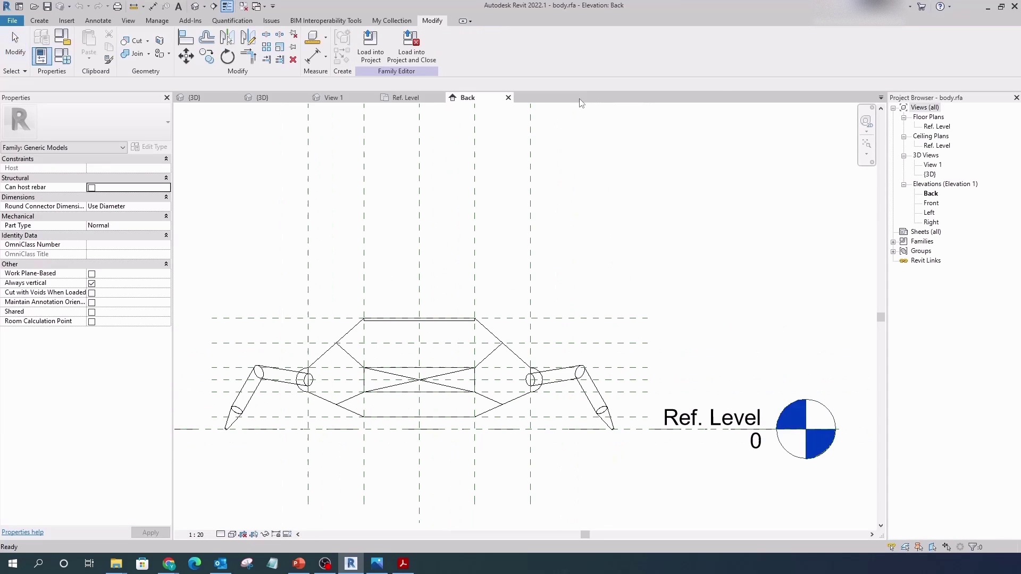
pyautogui.click(508, 97)
pyautogui.click(440, 97)
pyautogui.click(372, 97)
pyautogui.press('Return')
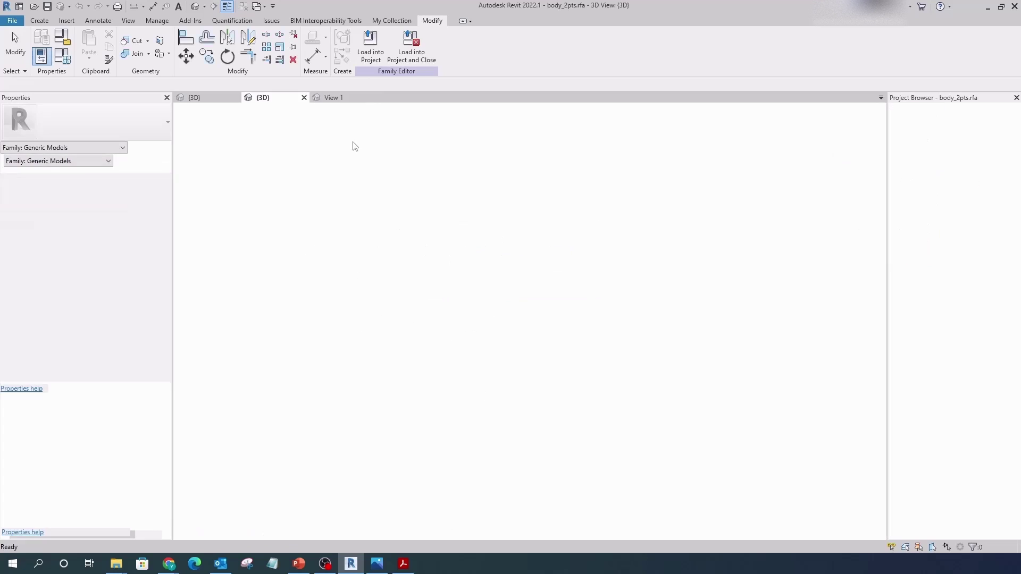
pyautogui.click(304, 98)
pyautogui.press('Return')
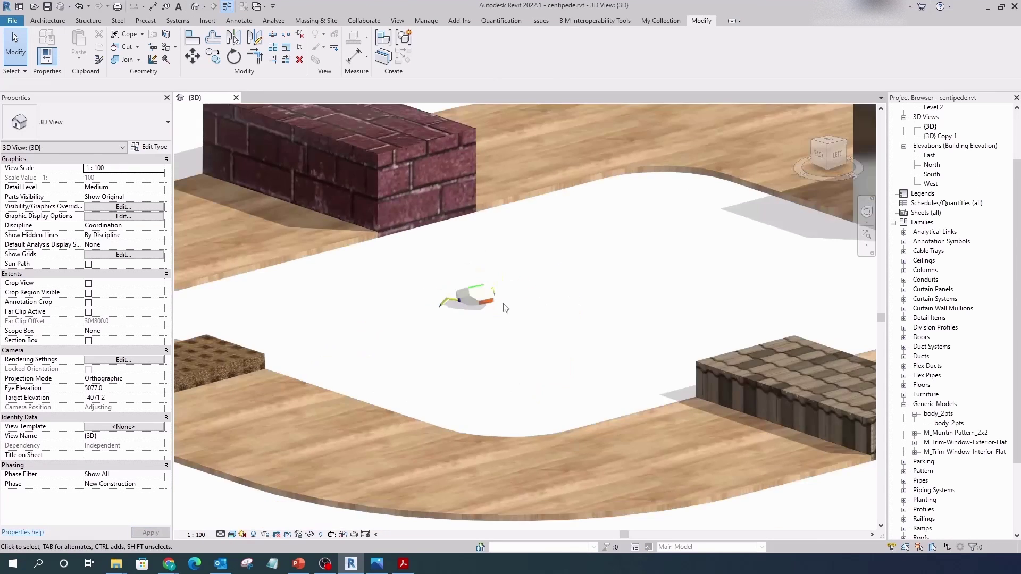
# Orbit the centipede project's 3D view and inspect the placed body module.
pyautogui.keyDown('shift'); pyautogui.moveTo(505, 308); pyautogui.dragTo(511, 298, button='middle'); pyautogui.keyUp('shift')
pyautogui.scroll(5, 511, 298)
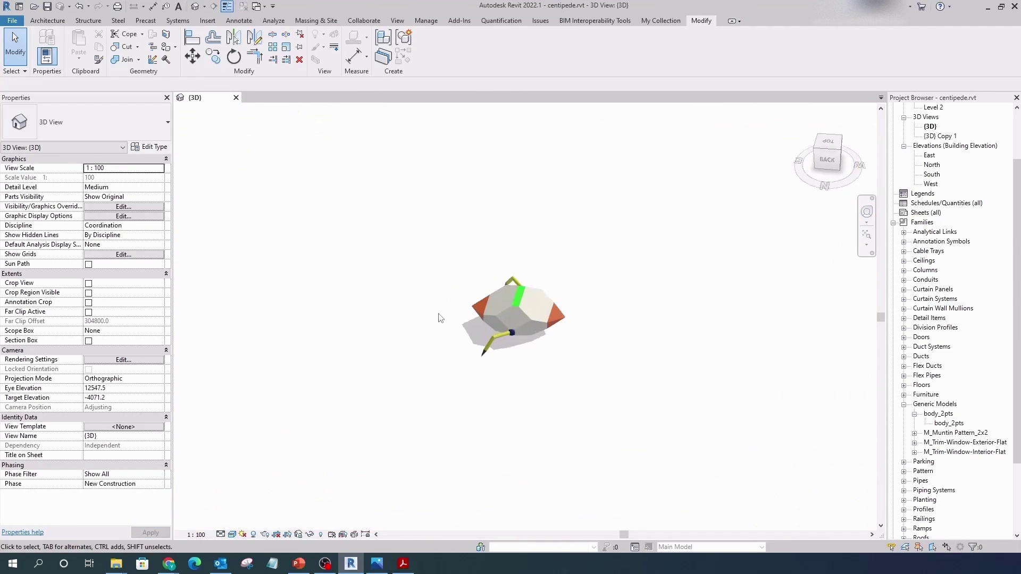
pyautogui.click(529, 311)
pyautogui.scroll(-4, 526, 319)
pyautogui.click(526, 330)
pyautogui.scroll(-5, 526, 330)
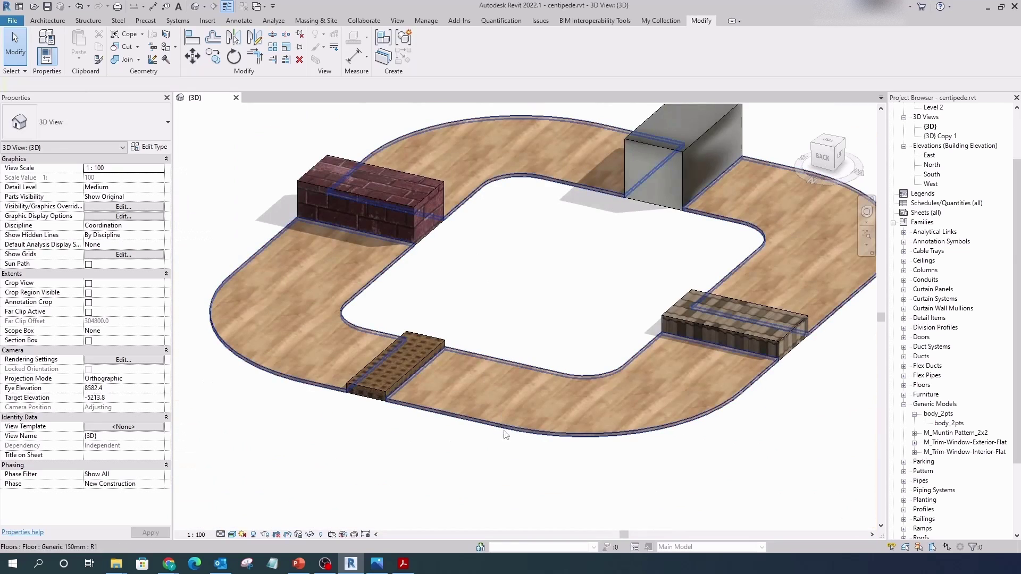
pyautogui.scroll(3, 936, 213)
# Open the Level 1 plan to check the track's middle lines, then return to the 3D view.
pyautogui.click(932, 127)
pyautogui.doubleClick(931, 127)
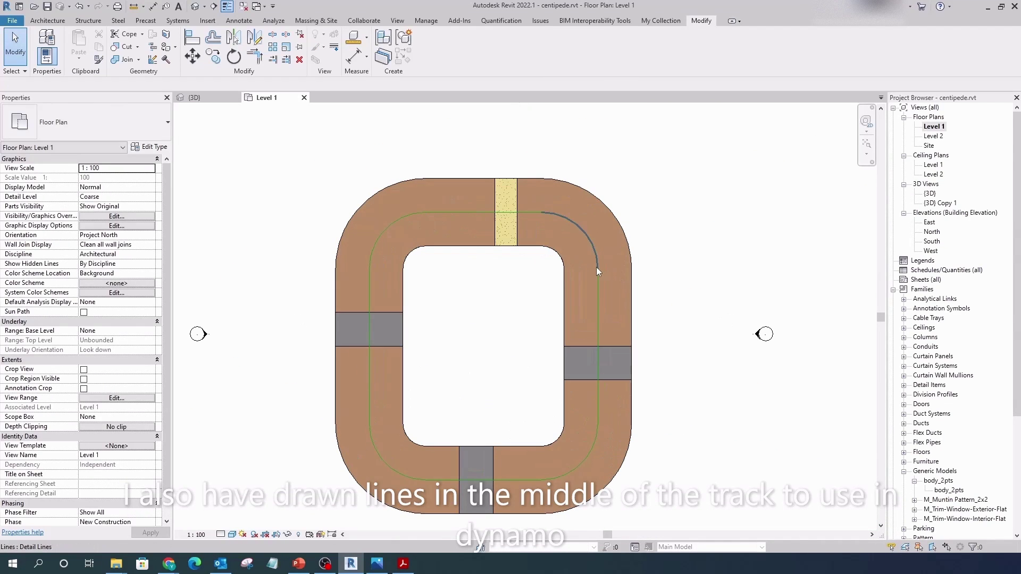
pyautogui.click(598, 272)
pyautogui.scroll(-2, 495, 296)
pyautogui.scroll(1, 494, 296)
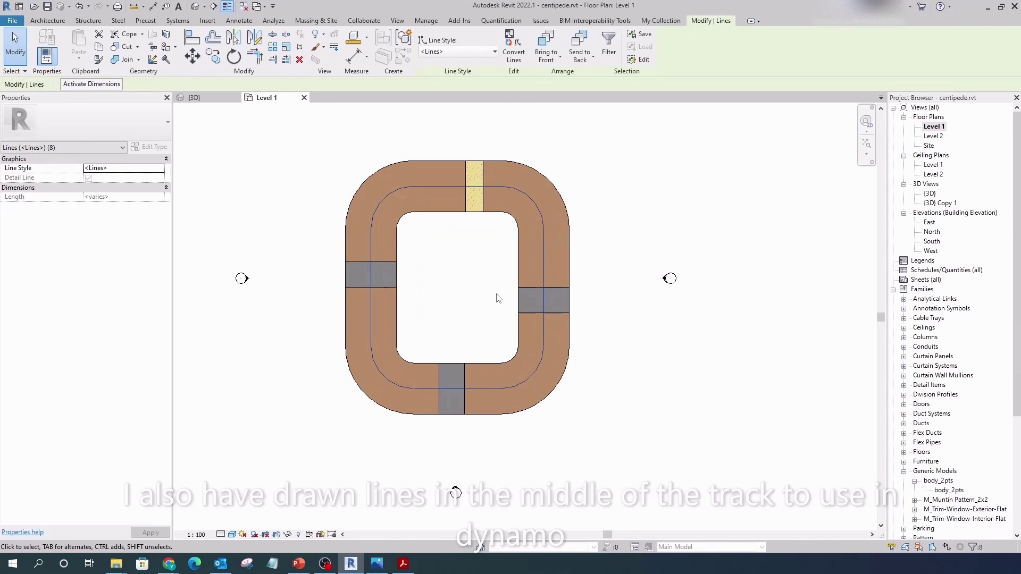
pyautogui.click(495, 296)
pyautogui.click(196, 99)
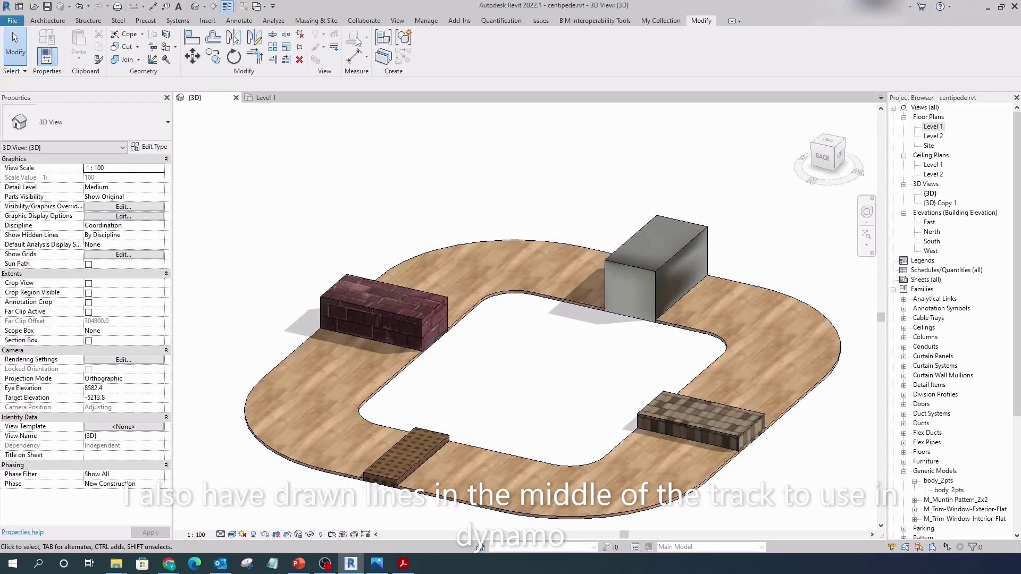
pyautogui.click(426, 22)
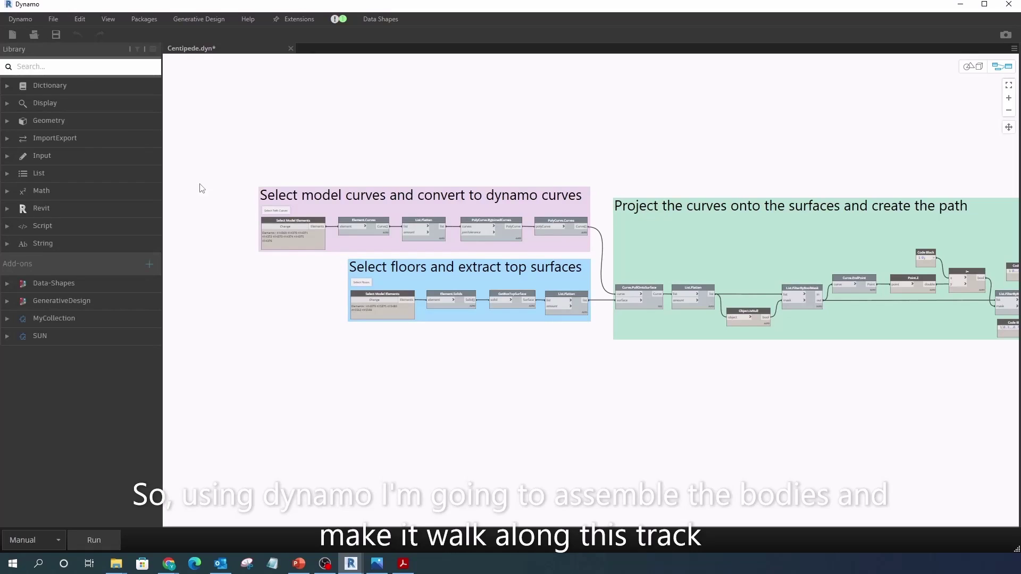
# Pick the track's middle lines for the graph and maximize the Centipede.dyn Dynamo window.
pyautogui.scroll(5, 227, 248)
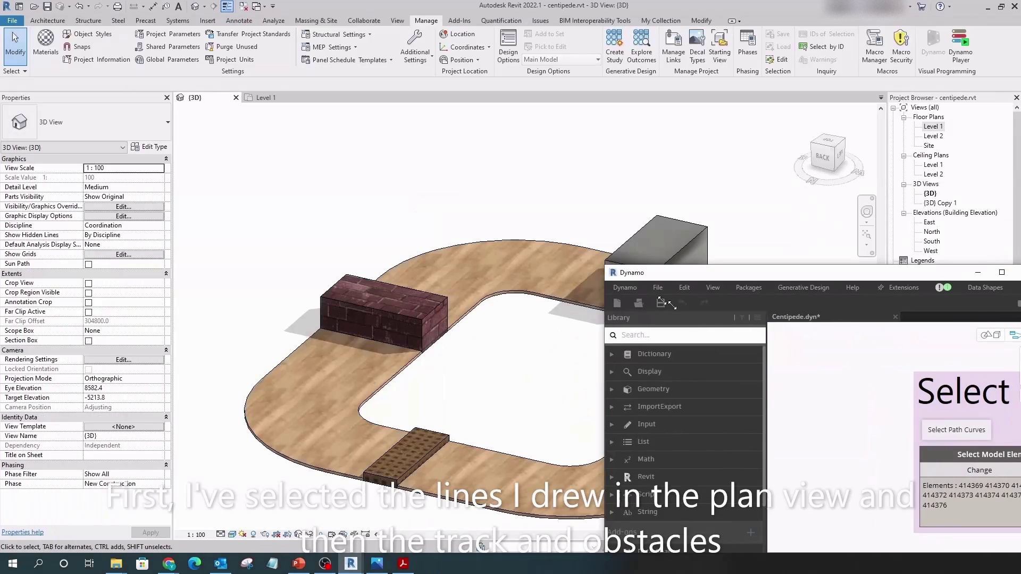
pyautogui.click(376, 207)
pyautogui.moveTo(960, 276)
pyautogui.mouseDown()
pyautogui.moveTo(932, 34)
pyautogui.moveTo(944, 14)
pyautogui.mouseUp()
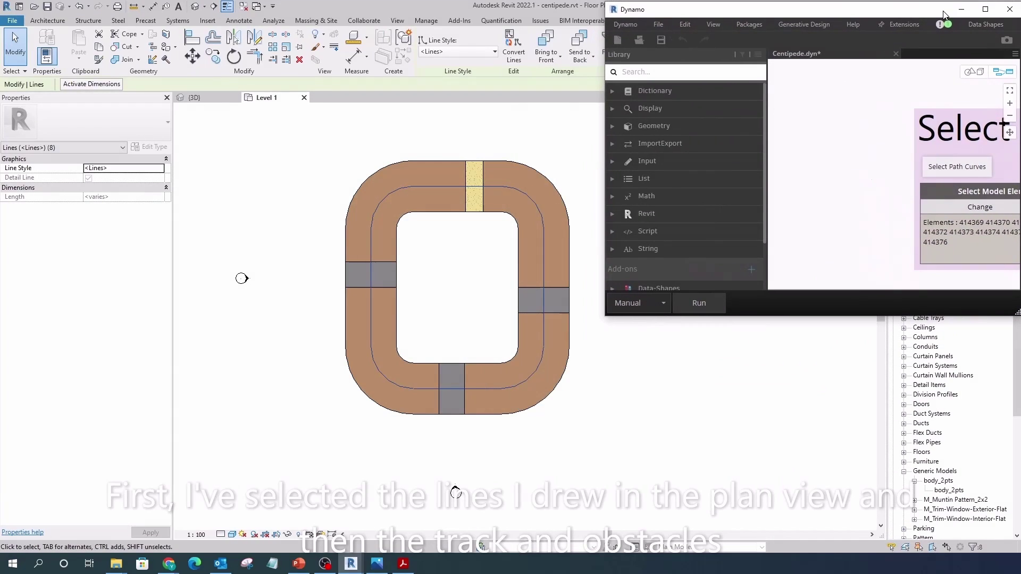
pyautogui.click(985, 10)
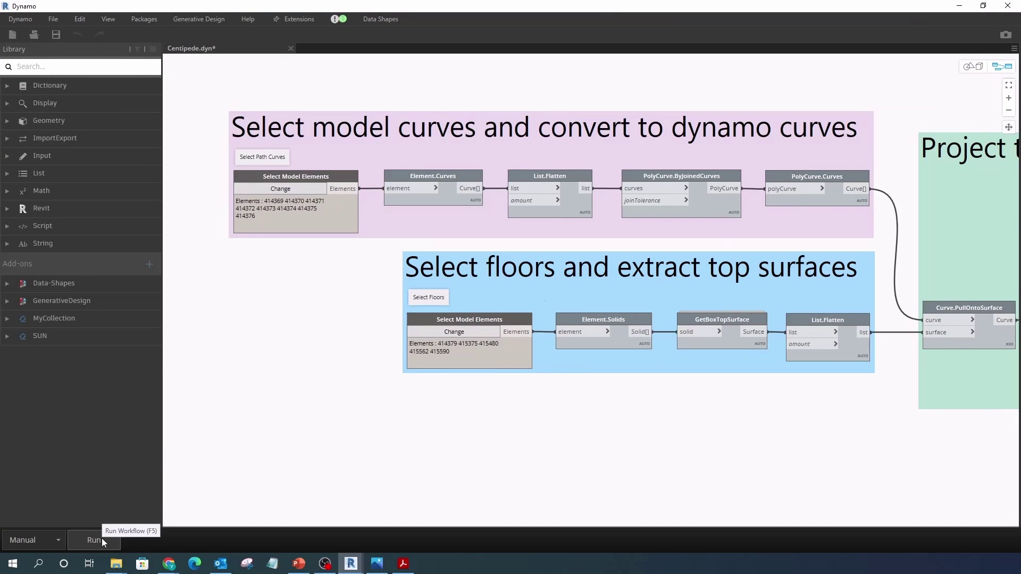
# Run Centipede.dyn, then zoom and orbit around a placed body module in Revit's 3D view.
pyautogui.click(101, 538)
pyautogui.click(983, 5)
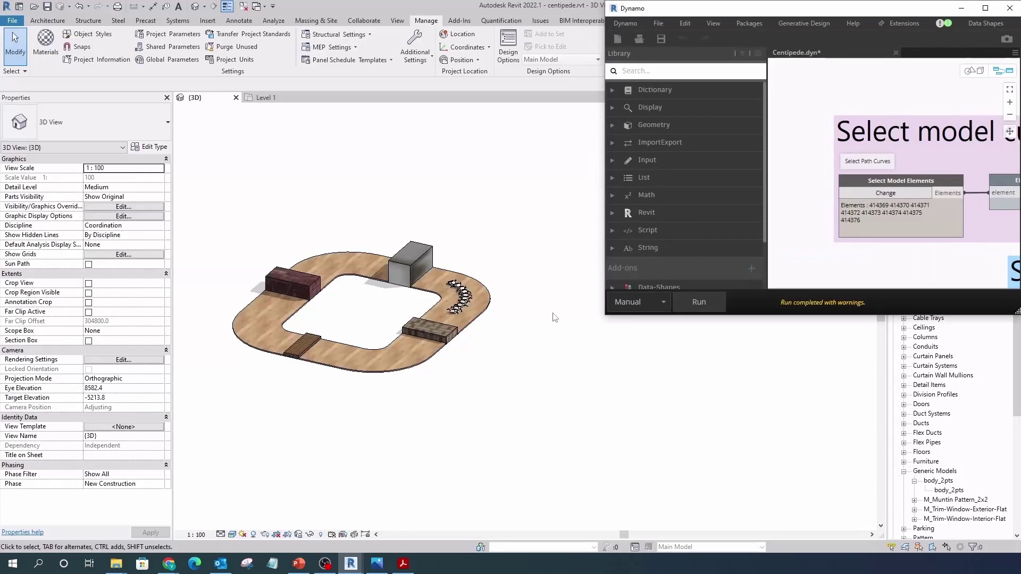
pyautogui.scroll(2, 426, 318)
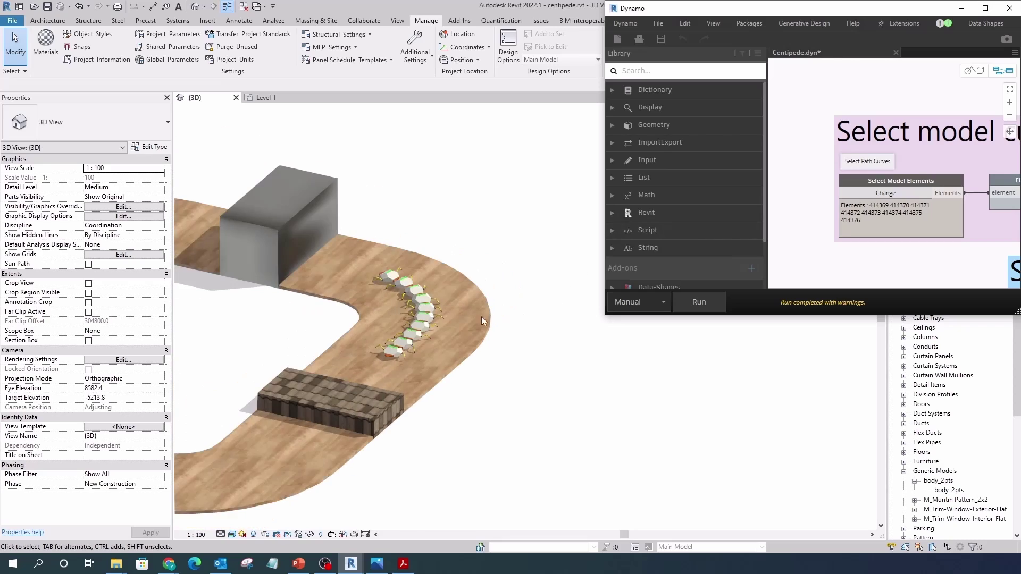
pyautogui.click(422, 342)
pyautogui.scroll(3, 372, 340)
pyautogui.scroll(2, 559, 327)
pyautogui.keyDown('shift'); pyautogui.moveTo(560, 327); pyautogui.dragTo(656, 426, button='middle'); pyautogui.keyUp('shift')
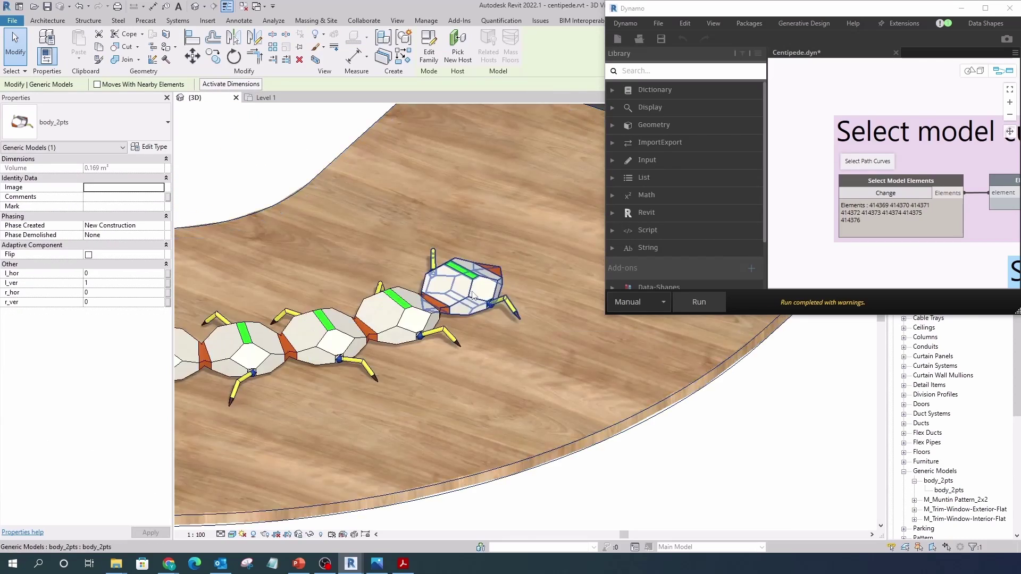
pyautogui.scroll(-3, 513, 398)
pyautogui.press('Escape')
# Maximize Dynamo and turn on the Element.Curves node preview.
pyautogui.click(985, 8)
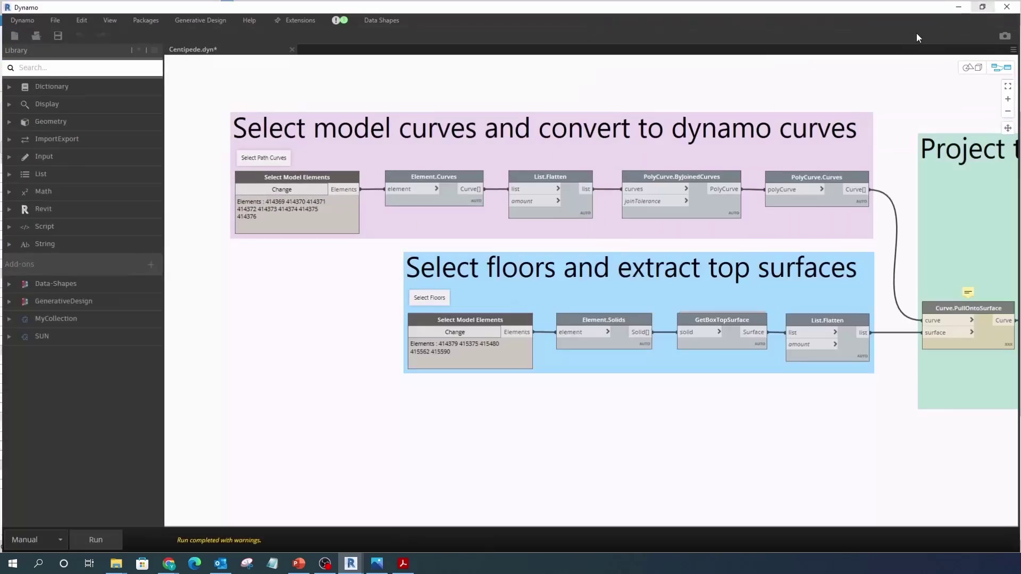
pyautogui.scroll(1, 351, 267)
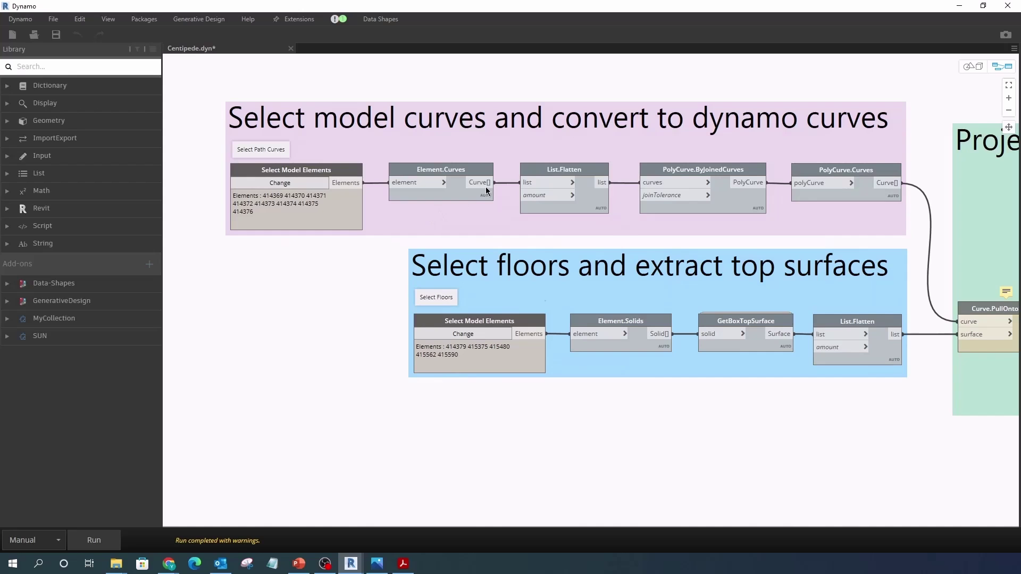
pyautogui.rightClick(449, 194)
pyautogui.click(353, 319)
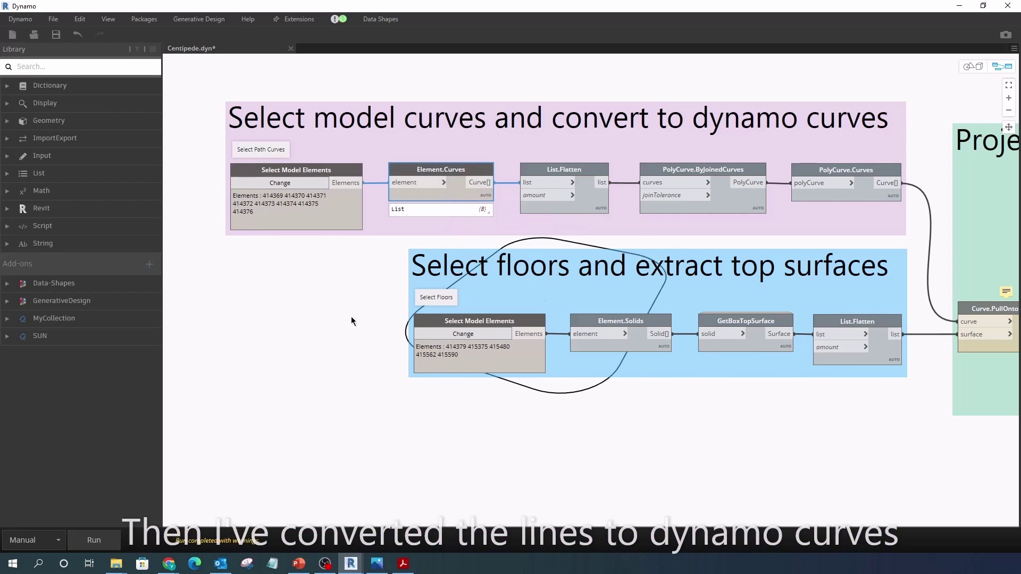
pyautogui.scroll(-5, 478, 391)
pyautogui.scroll(5, 307, 170)
pyautogui.moveTo(440, 209)
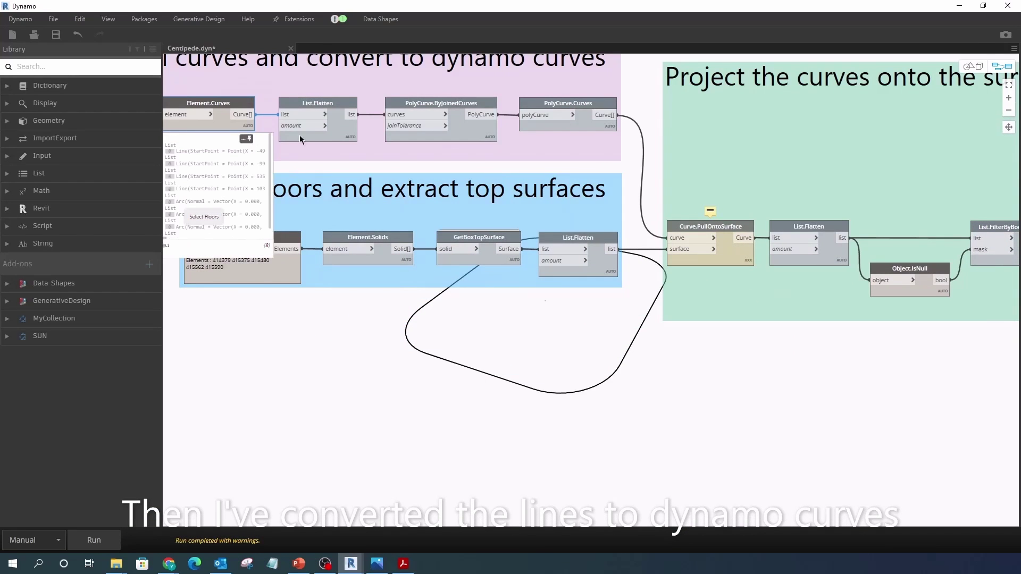
pyautogui.rightClick(242, 124)
pyautogui.press('Escape')
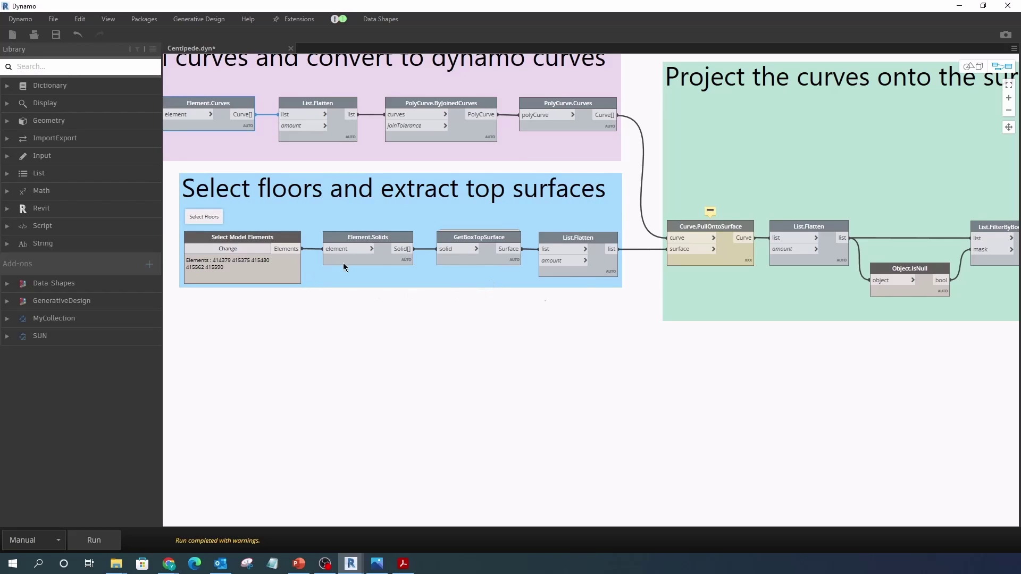
# Briefly preview the floor solids, then show GetBoxTopSurface's extracted top surfaces.
pyautogui.rightClick(381, 256)
pyautogui.click(409, 334)
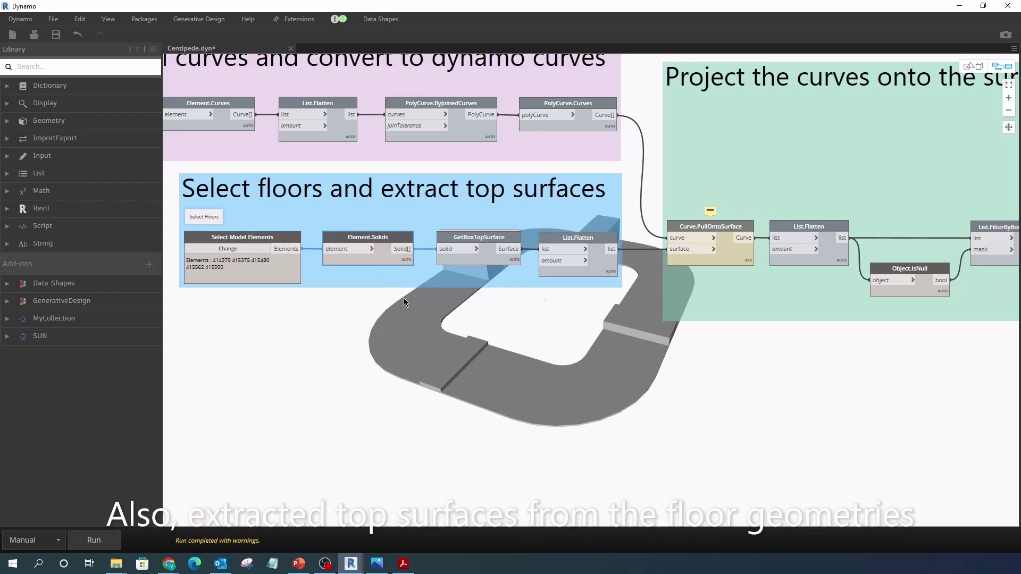
pyautogui.rightClick(396, 259)
pyautogui.click(412, 335)
pyautogui.rightClick(500, 261)
pyautogui.click(513, 339)
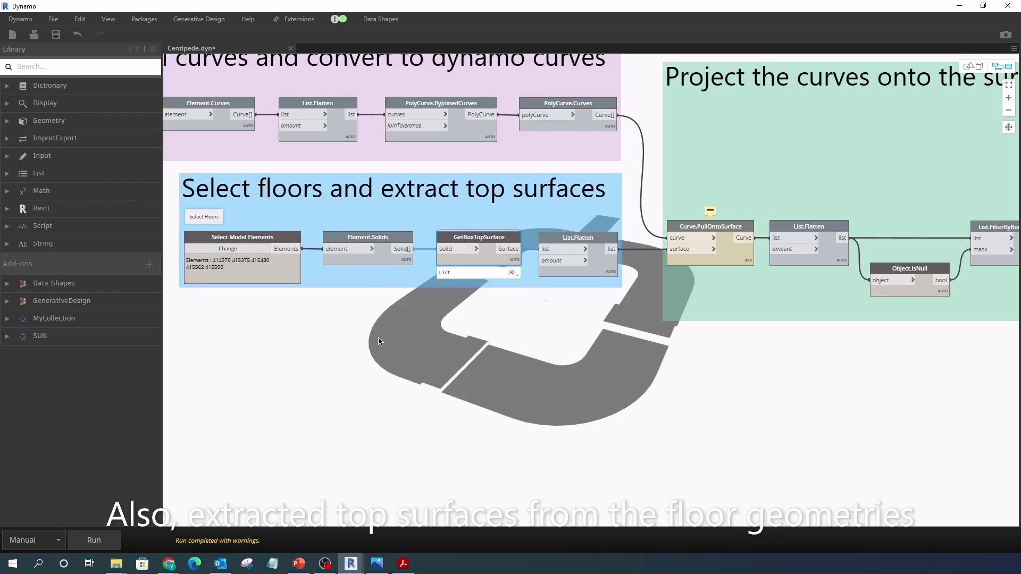
# Inspect the GetBoxTopSurface custom node's inner graph and close its tab.
pyautogui.doubleClick(489, 250)
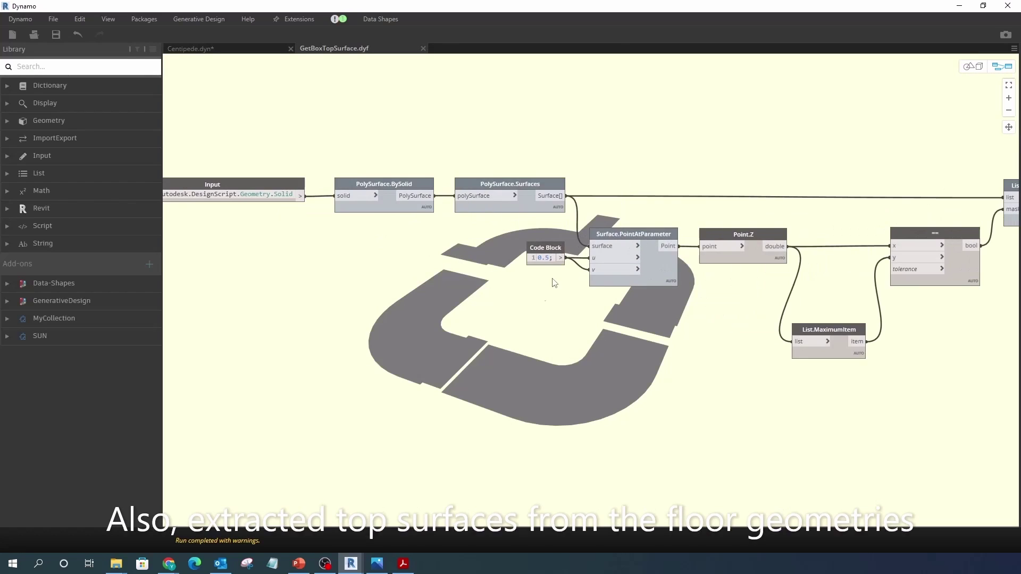
pyautogui.moveTo(552, 282); pyautogui.dragTo(416, 75, button='middle')
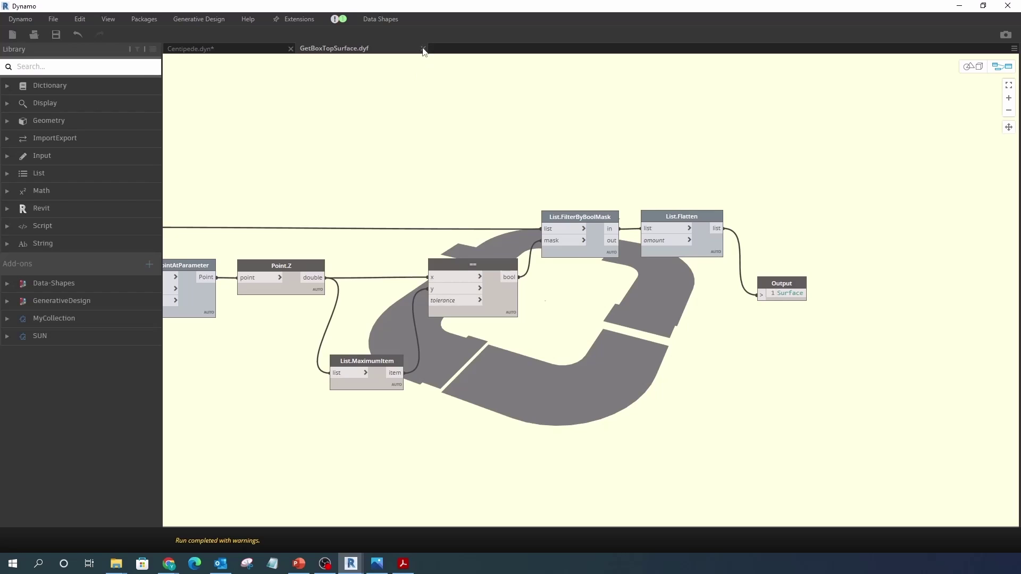
pyautogui.hotkey('ctrl', 'w')
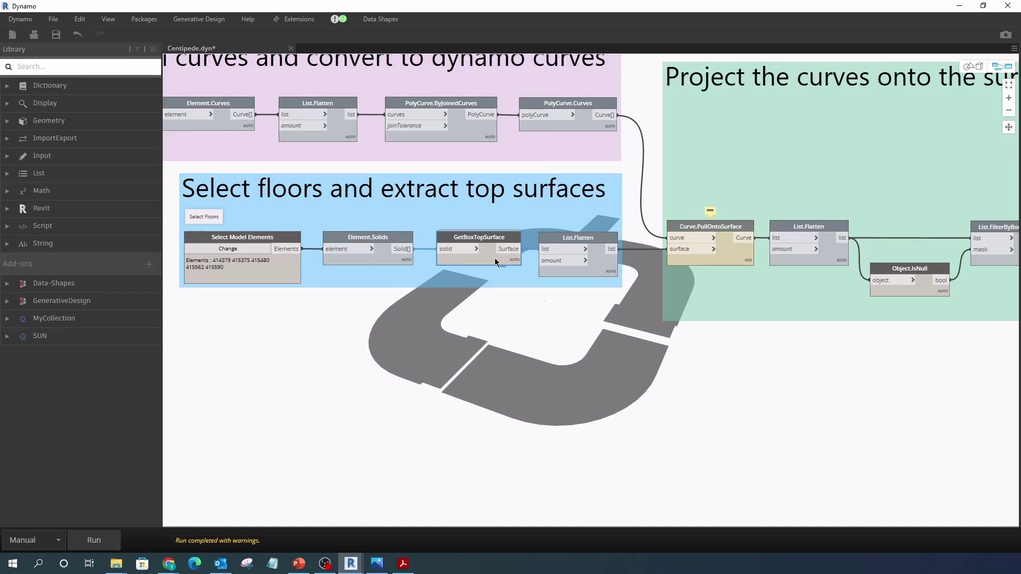
# Turn off the GetBoxTopSurface preview to hide the floor top surfaces.
pyautogui.rightClick(495, 260)
pyautogui.click(526, 336)
pyautogui.scroll(-3, 576, 341)
pyautogui.scroll(4, 620, 298)
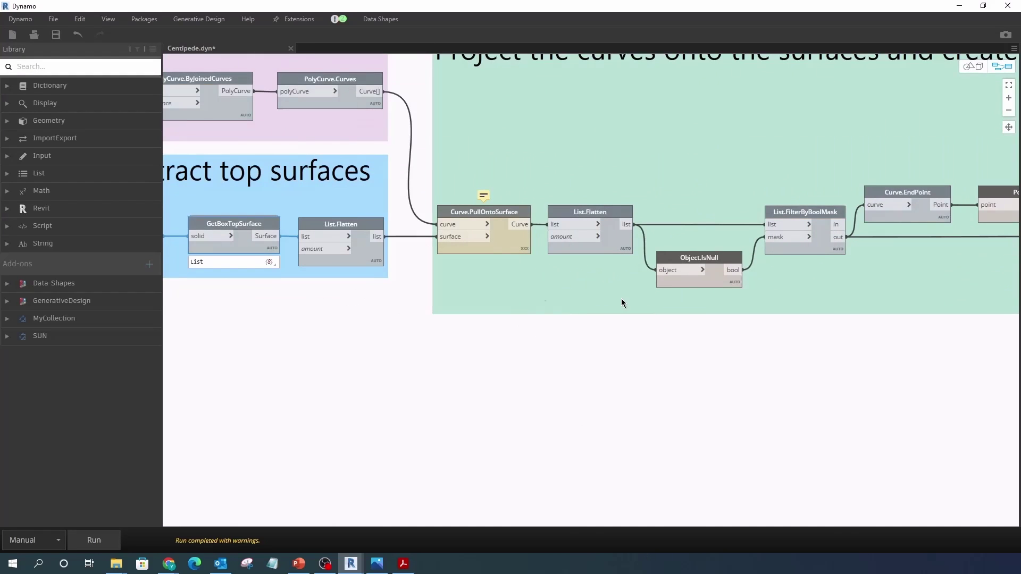
# Preview the curves Curve.PullOntoSurface projects onto the floors, then hide them again.
pyautogui.rightClick(502, 247)
pyautogui.click(537, 325)
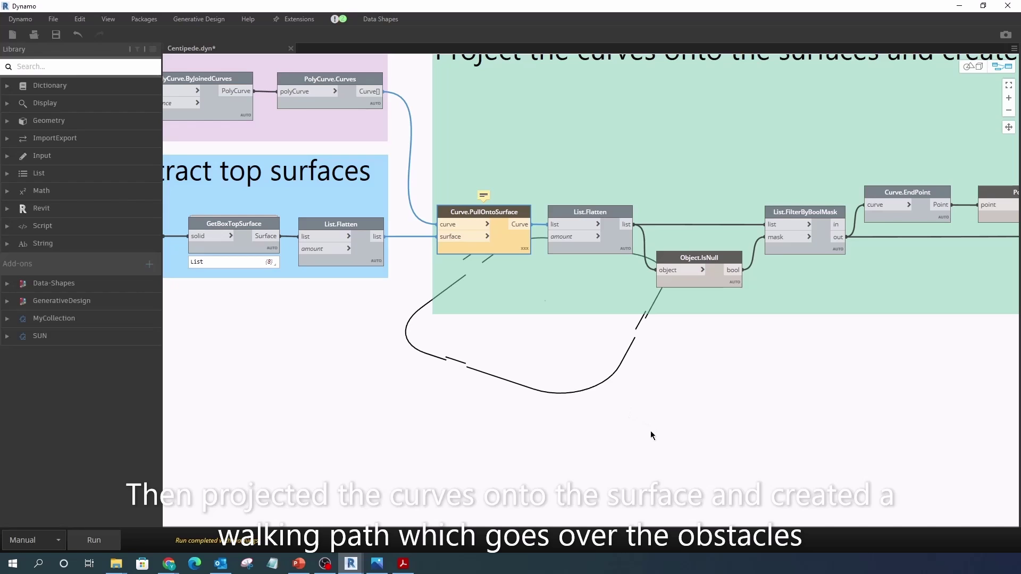
pyautogui.hotkey('ctrl', 'b')
pyautogui.hotkey('ctrl', 'b')
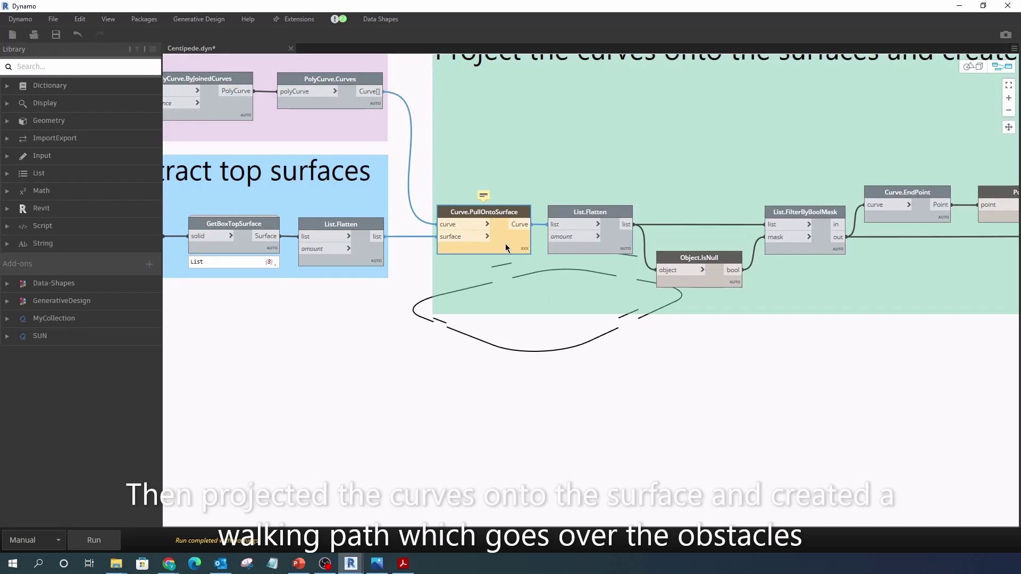
pyautogui.rightClick(507, 246)
pyautogui.click(517, 320)
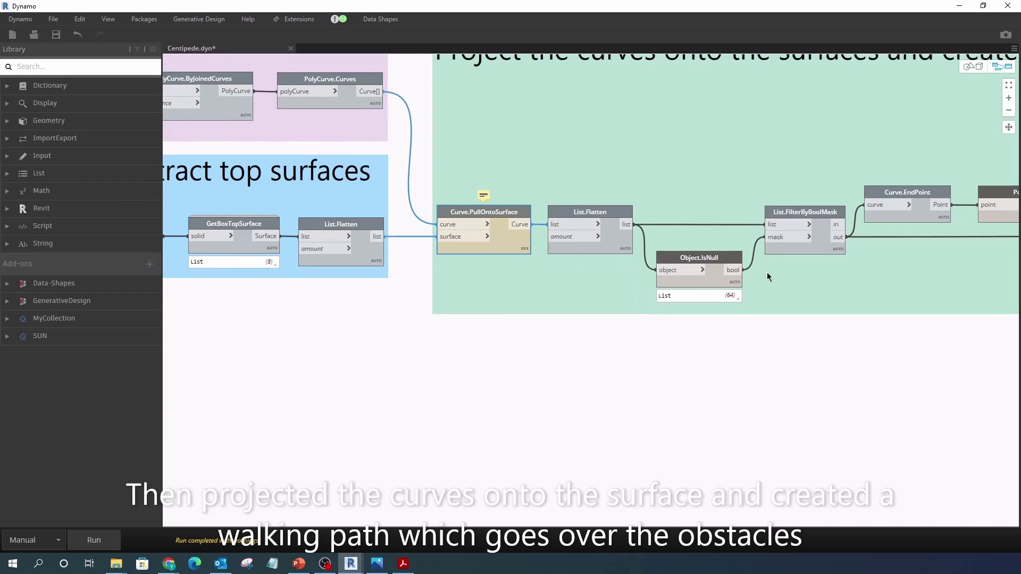
# Expand the List.FilterByBoolMask output list of filtered projection results.
pyautogui.scroll(-3, 795, 295)
pyautogui.scroll(5, 670, 311)
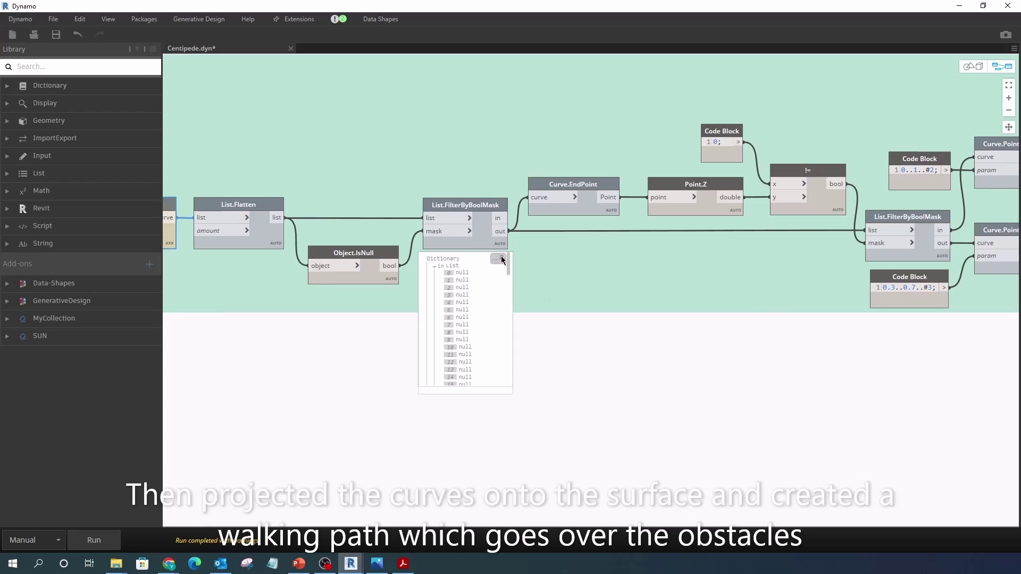
pyautogui.click(502, 259)
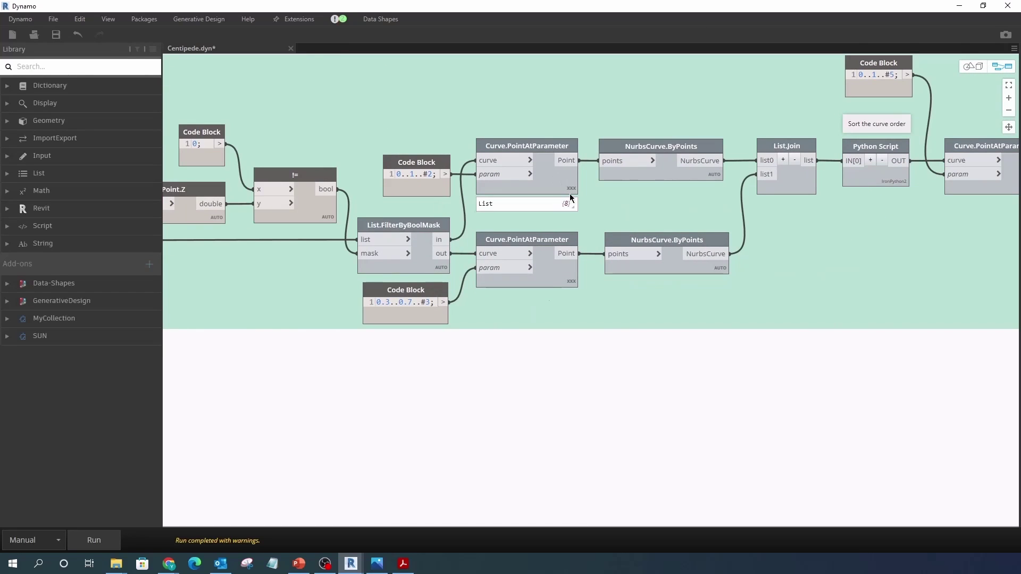
# Preview the sampled path points and the short NurbsCurve.ByPoints curves built through them.
pyautogui.rightClick(553, 189)
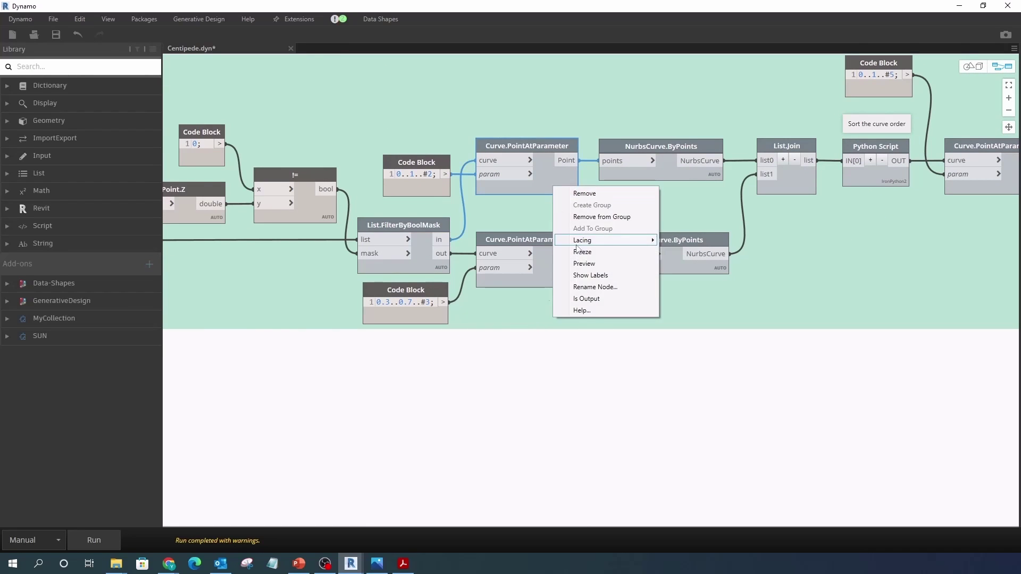
pyautogui.rightClick(557, 275)
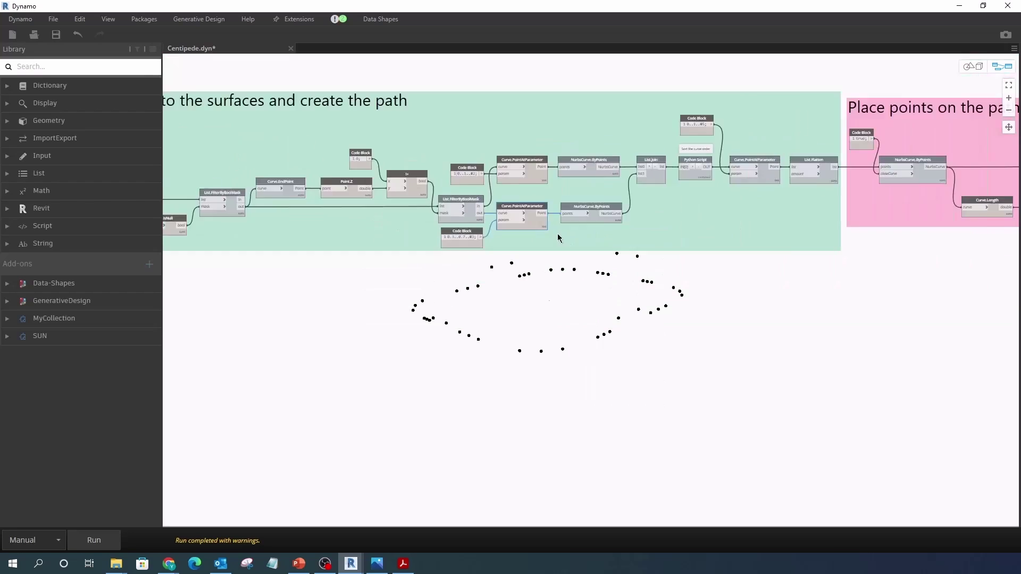
pyautogui.click(460, 130)
pyautogui.rightClick(461, 129)
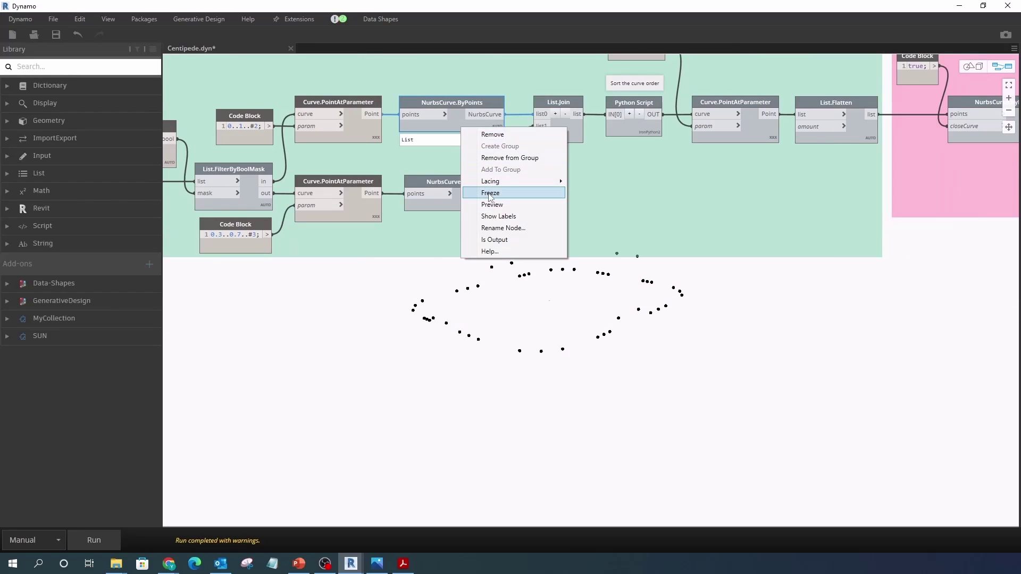
pyautogui.rightClick(477, 200)
pyautogui.click(570, 179)
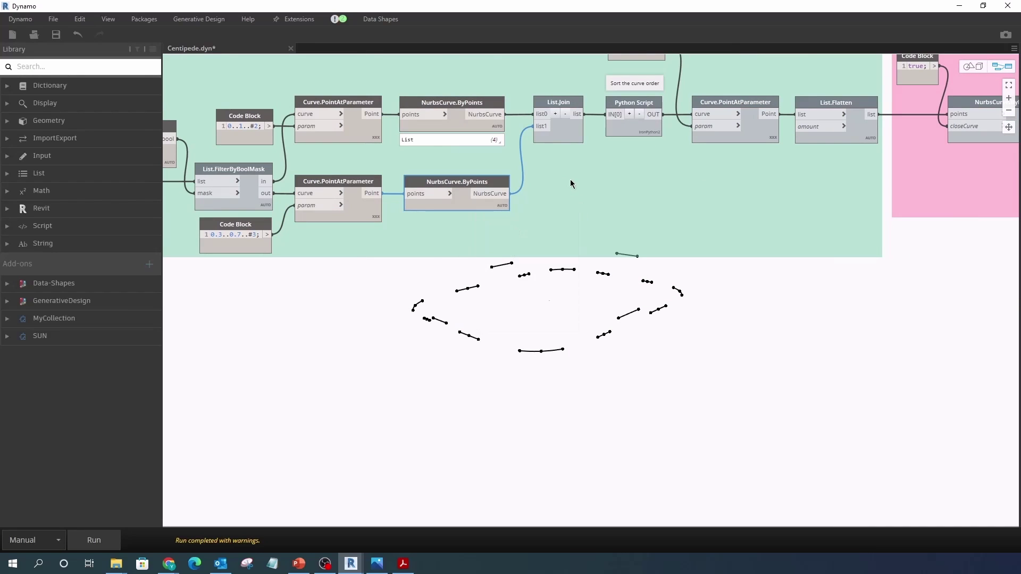
# Hide the Curve.PointAtParameter point previews and the lower NurbsCurve.ByPoints curve preview.
pyautogui.rightClick(355, 212)
pyautogui.click(365, 291)
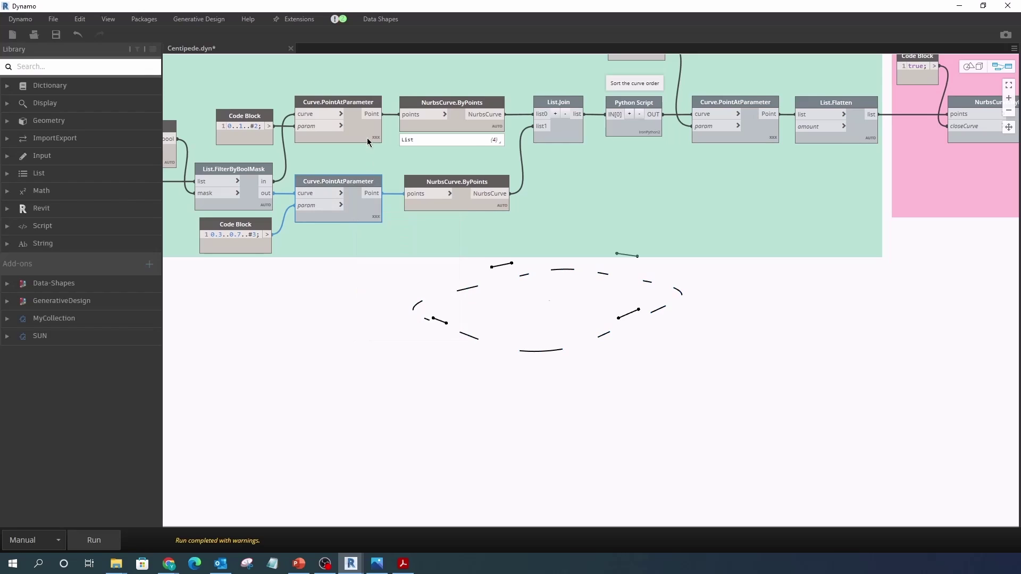
pyautogui.rightClick(369, 137)
pyautogui.rightClick(431, 125)
pyautogui.click(438, 204)
pyautogui.rightClick(438, 208)
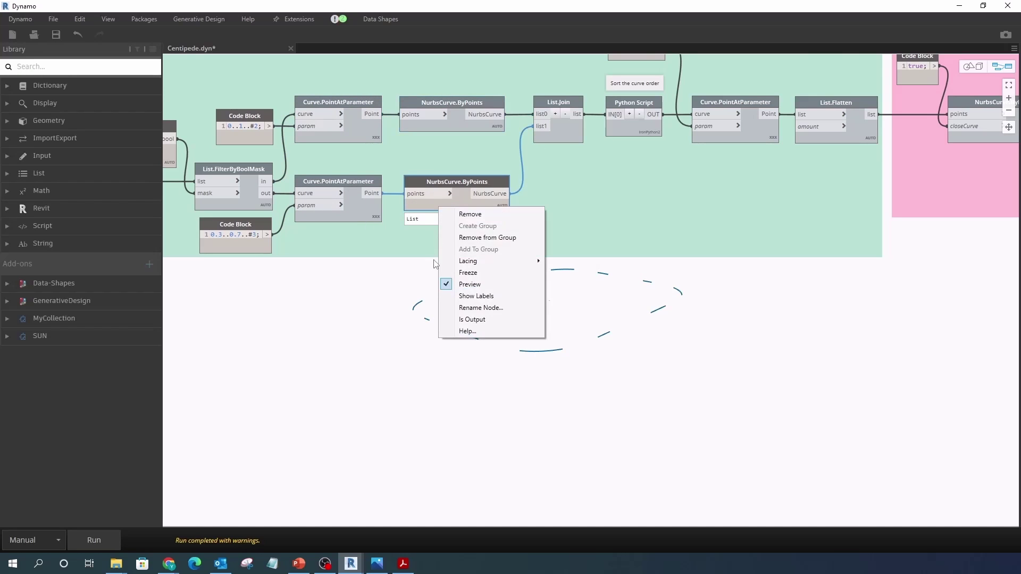
pyautogui.click(457, 286)
pyautogui.scroll(1, 564, 276)
# Preview List.Join's 16 joined path curves and step through the list to locate each.
pyautogui.rightClick(461, 123)
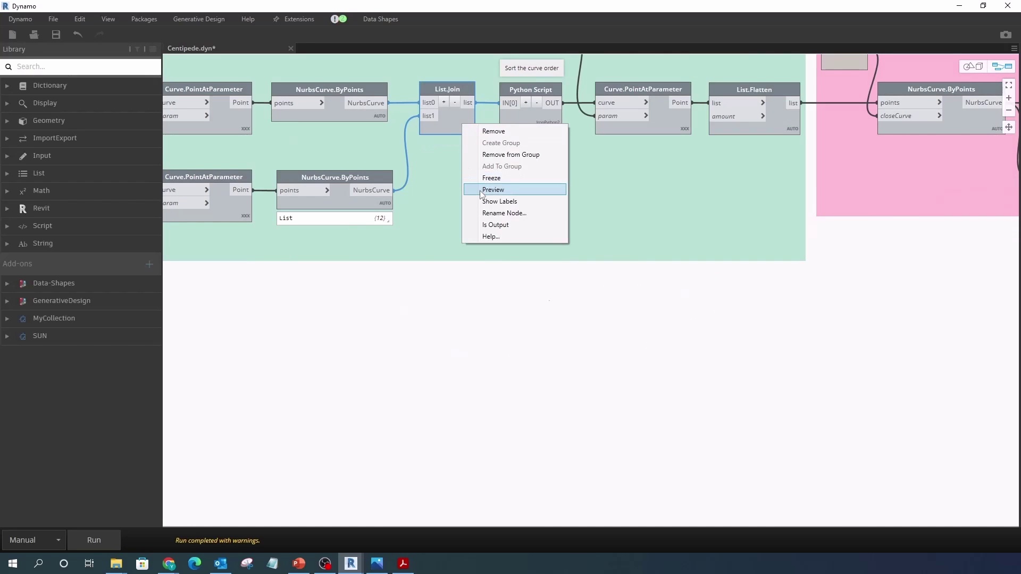
pyautogui.click(481, 191)
pyautogui.scroll(-1, 404, 138)
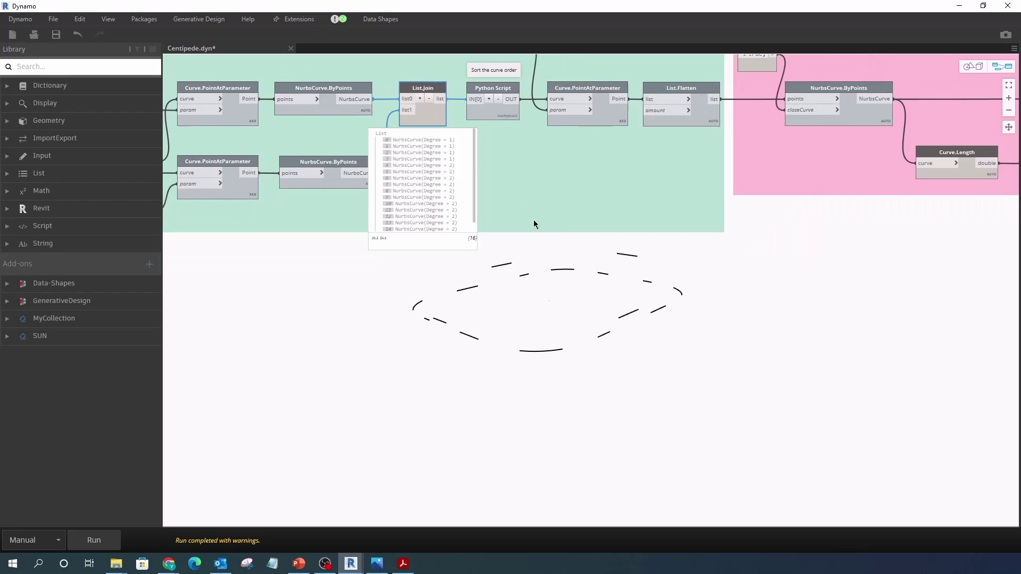
pyautogui.scroll(2, 534, 219)
pyautogui.click(343, 110)
pyautogui.click(341, 118)
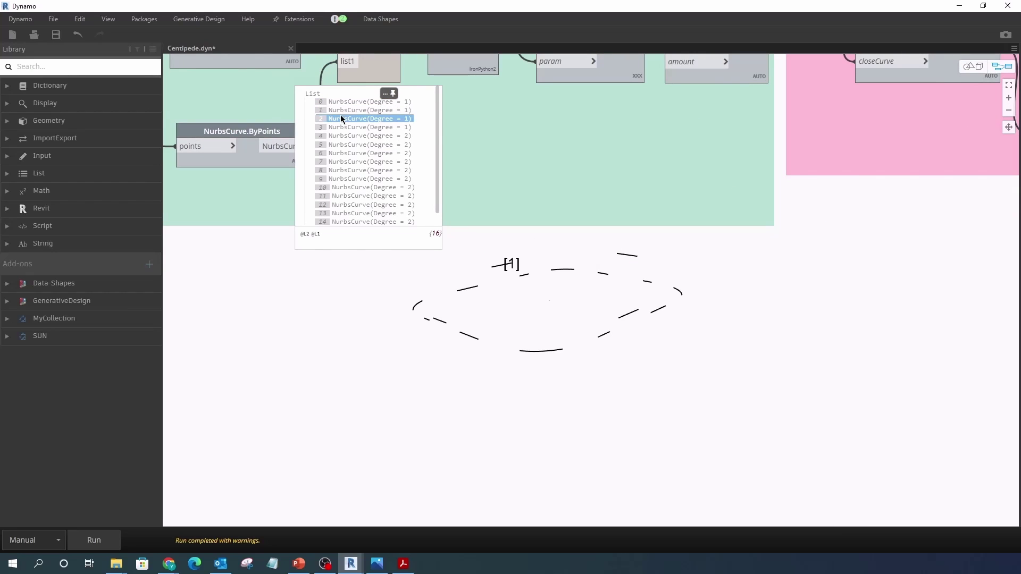
pyautogui.moveTo(340, 127)
pyautogui.mouseDown()
pyautogui.moveTo(360, 220)
pyautogui.moveTo(343, 259)
pyautogui.mouseUp()
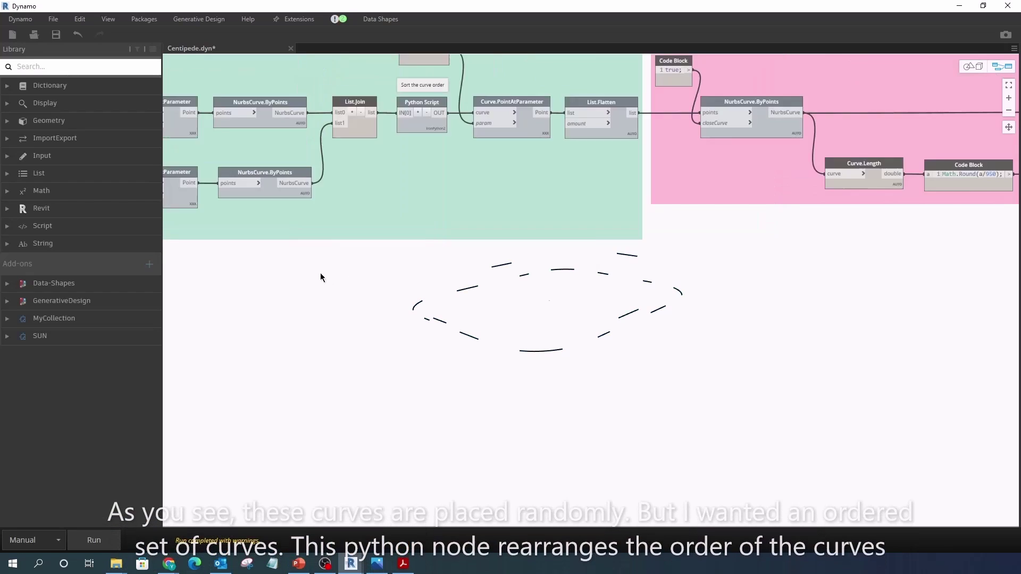
pyautogui.scroll(2, 359, 237)
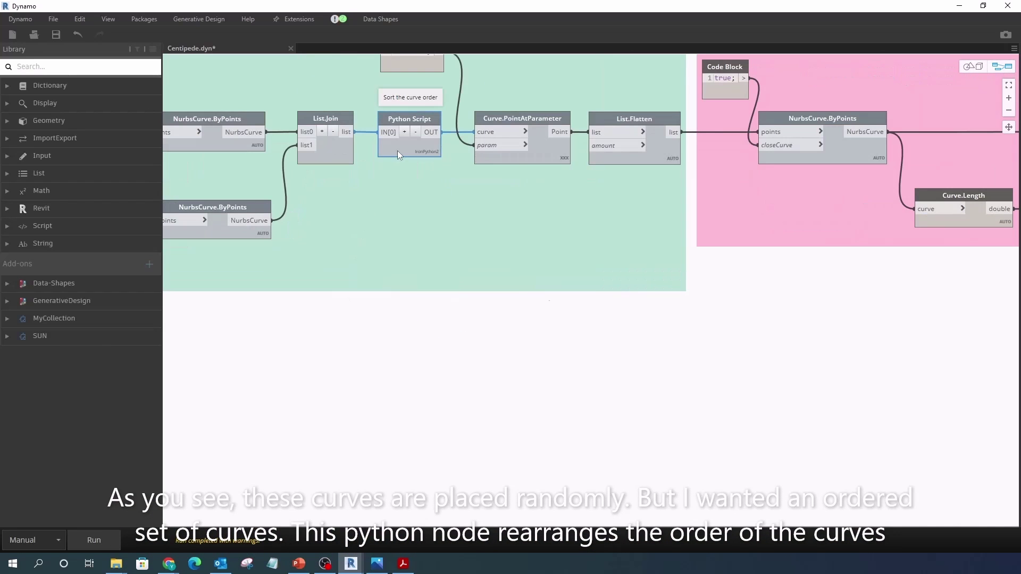
pyautogui.rightClick(399, 144)
pyautogui.click(425, 215)
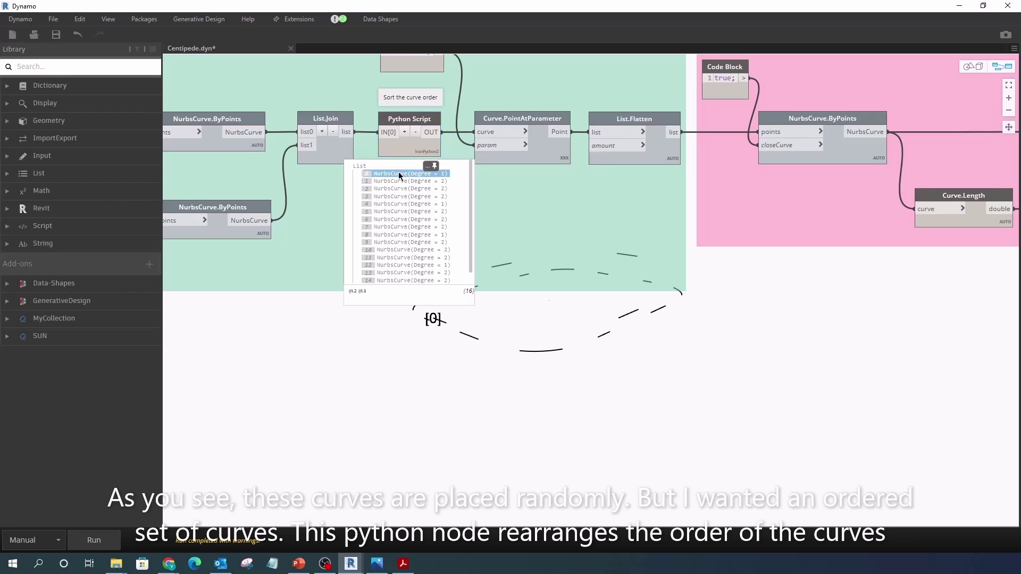
pyautogui.scroll(-1, 398, 172)
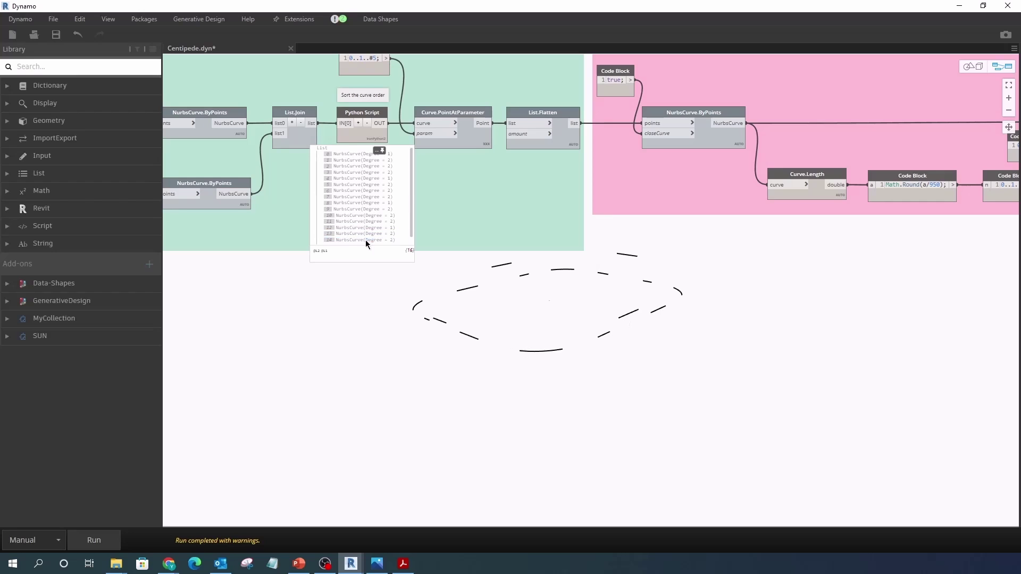
pyautogui.rightClick(378, 139)
pyautogui.click(404, 261)
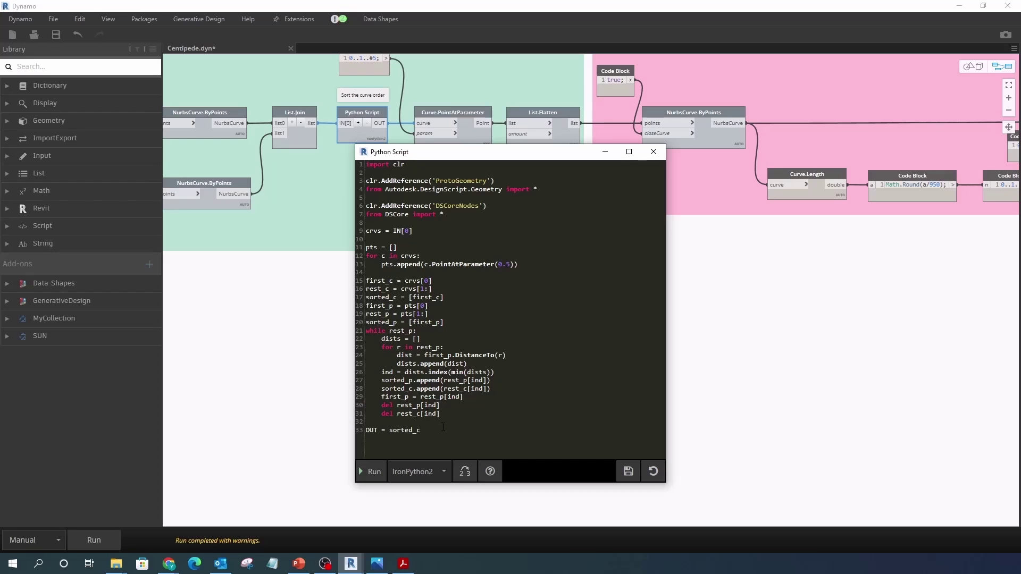
pyautogui.click(654, 152)
pyautogui.scroll(-2, 644, 300)
pyautogui.scroll(3, 527, 298)
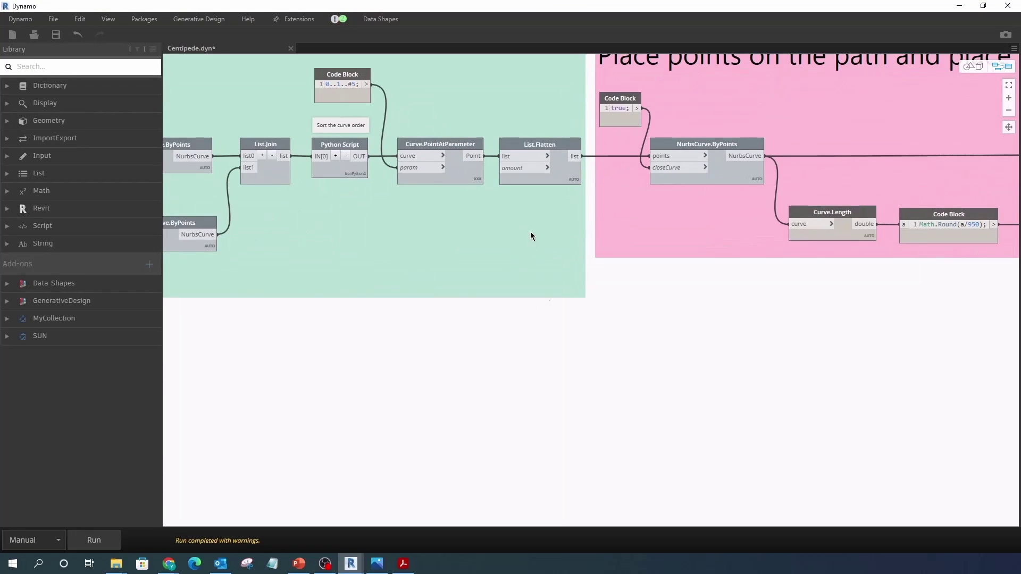
pyautogui.moveTo(441, 167)
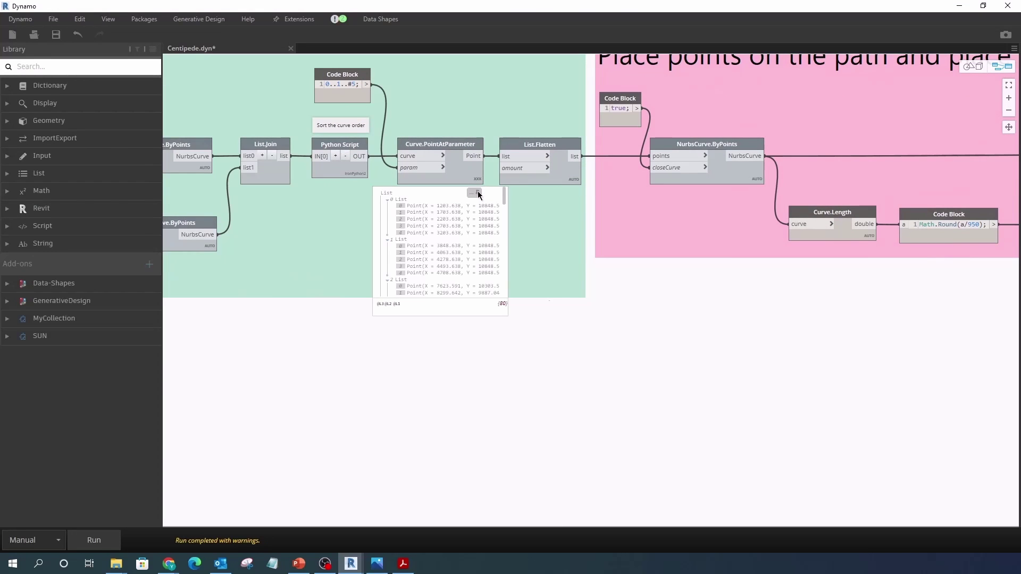
# Briefly show the Curve.PointAtParameter points along the path, then hide them again.
pyautogui.rightClick(468, 182)
pyautogui.click(488, 259)
pyautogui.rightClick(460, 176)
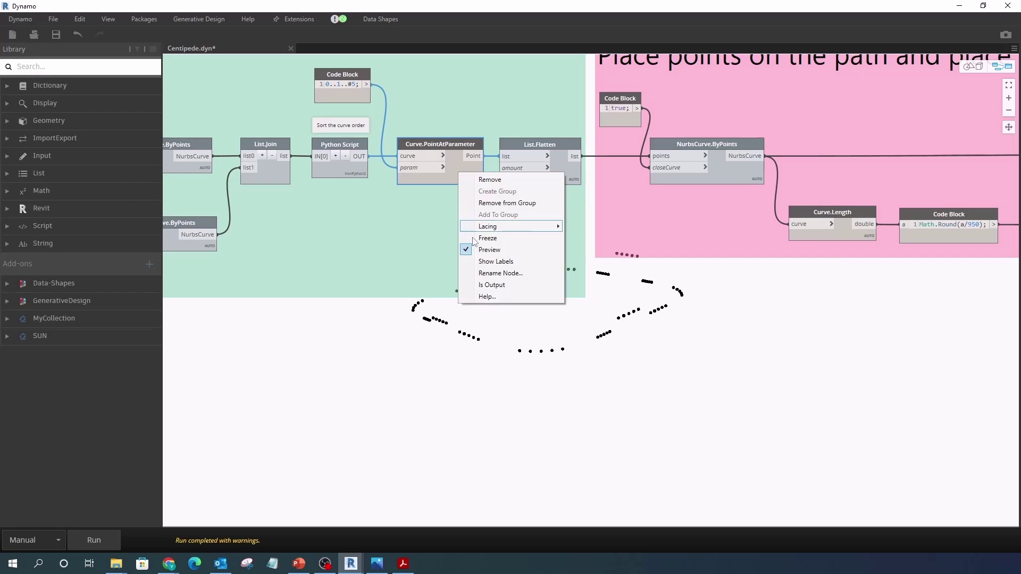
pyautogui.click(377, 290)
pyautogui.scroll(-1, 376, 290)
pyautogui.rightClick(448, 189)
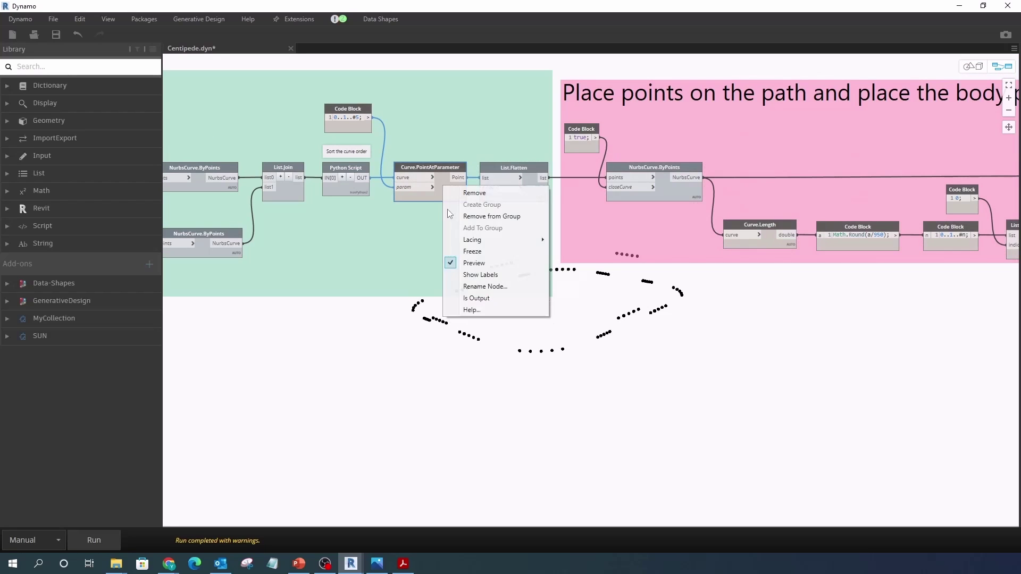
pyautogui.click(473, 262)
pyautogui.scroll(1, 584, 255)
# Turn on the NurbsCurve.ByPoints preview to show the closed path curve.
pyautogui.rightClick(584, 154)
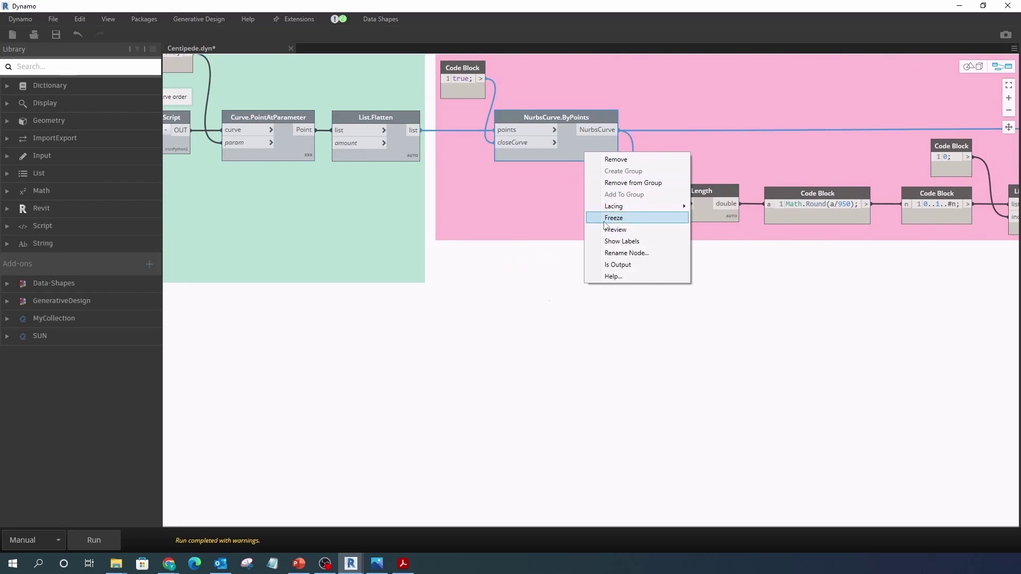
pyautogui.click(604, 231)
pyautogui.scroll(-3, 802, 307)
pyautogui.scroll(-2, 703, 309)
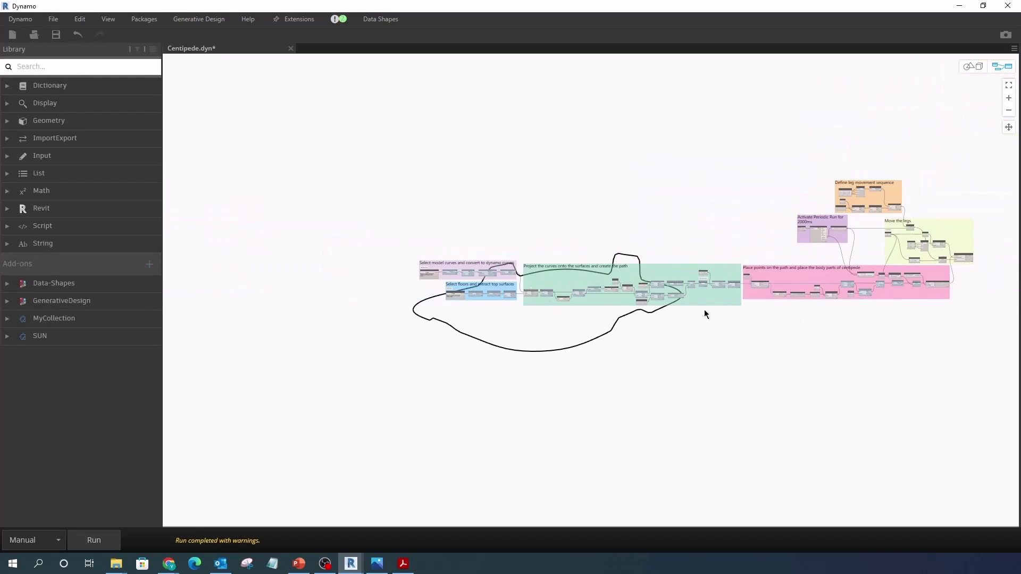
pyautogui.scroll(5, 493, 308)
# Show the Element.Solids floor solids and orbit the background to a top-down view.
pyautogui.rightClick(499, 232)
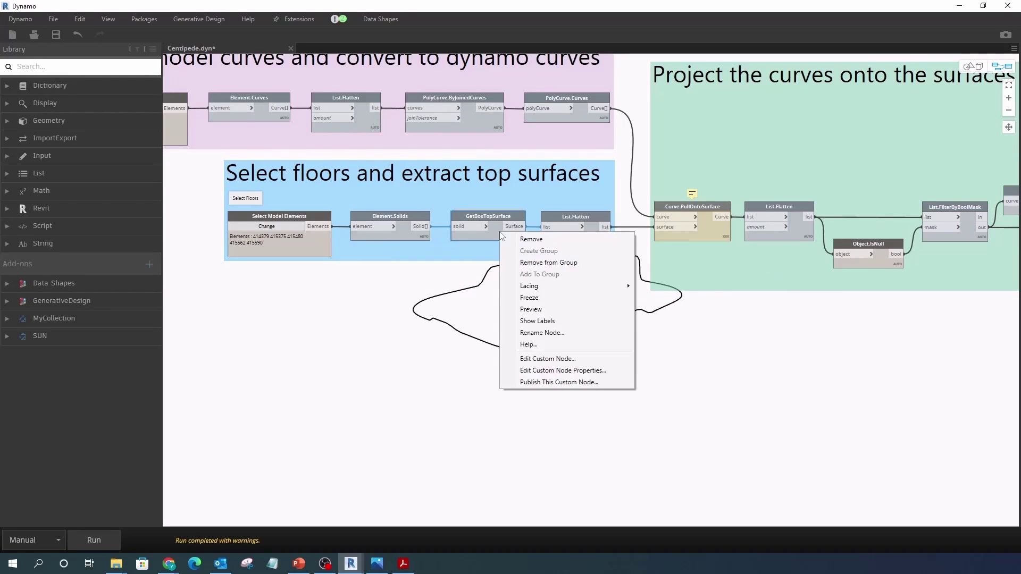
pyautogui.rightClick(382, 232)
pyautogui.click(409, 308)
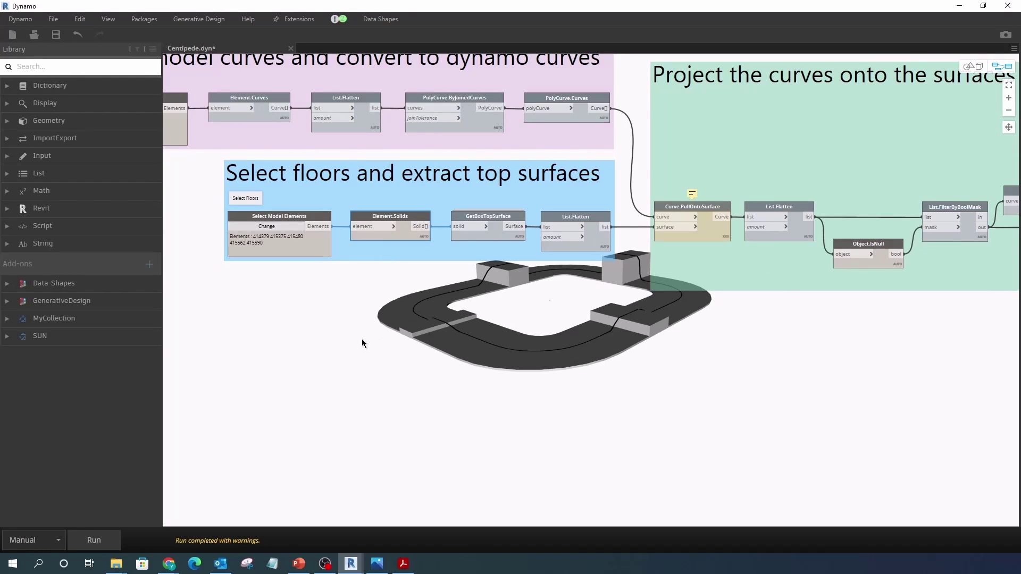
pyautogui.hotkey('ctrl', 'b')
pyautogui.moveTo(407, 358)
pyautogui.mouseDown(button='right')
pyautogui.moveTo(456, 332)
pyautogui.moveTo(649, 439)
pyautogui.moveTo(581, 415)
pyautogui.moveTo(667, 424)
pyautogui.moveTo(631, 420)
pyautogui.mouseUp(button='right')
pyautogui.hotkey('ctrl', 'b')
# Turn off the Element.Solids preview so only the path curve remains visible.
pyautogui.scroll(-5, 358, 345)
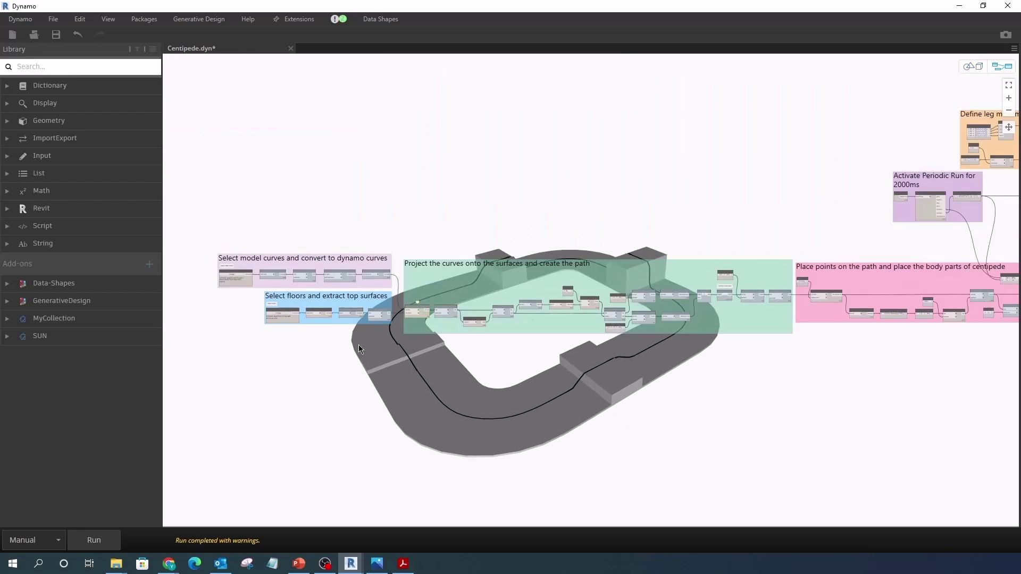
pyautogui.scroll(4, 664, 240)
pyautogui.scroll(-2, 626, 238)
pyautogui.scroll(5, 341, 254)
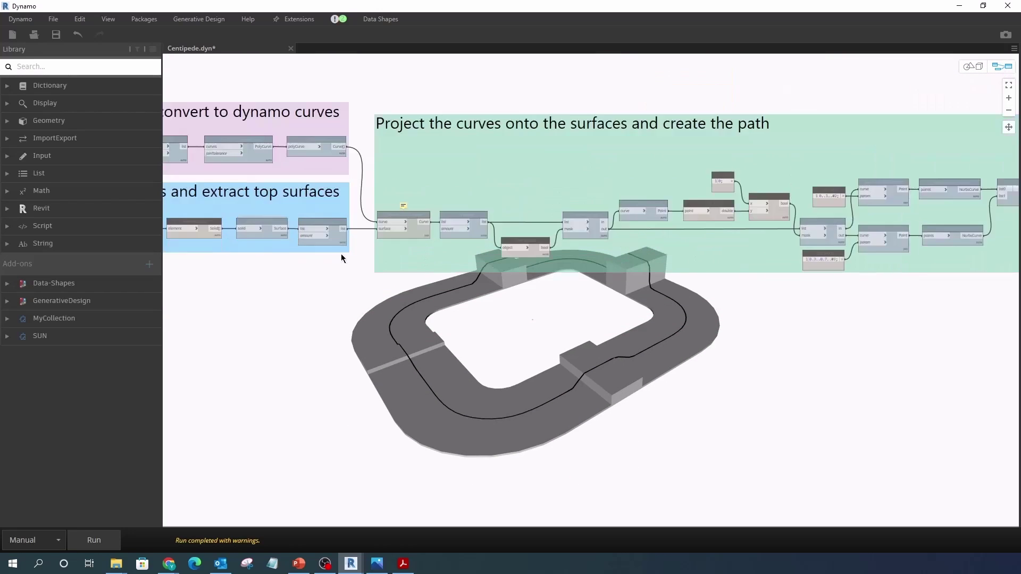
pyautogui.scroll(1, 189, 230)
pyautogui.rightClick(189, 230)
pyautogui.click(202, 312)
# Uncheck Preview on NurbsCurve.ByPoints to hide the closed path curve.
pyautogui.scroll(-2, 303, 310)
pyautogui.scroll(2, 698, 301)
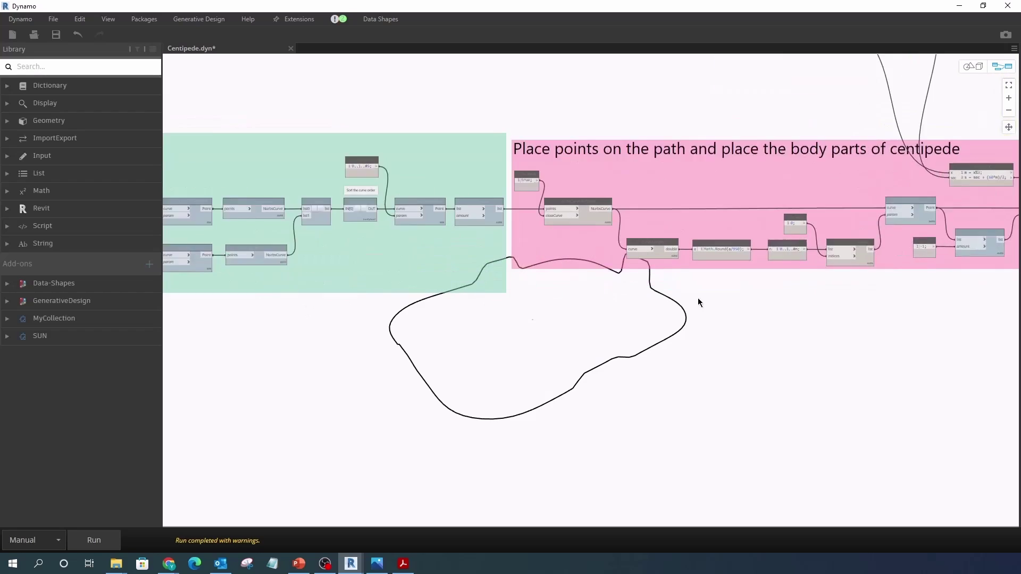
pyautogui.scroll(1, 744, 299)
pyautogui.scroll(2, 786, 297)
pyautogui.click(544, 195)
pyautogui.rightClick(543, 195)
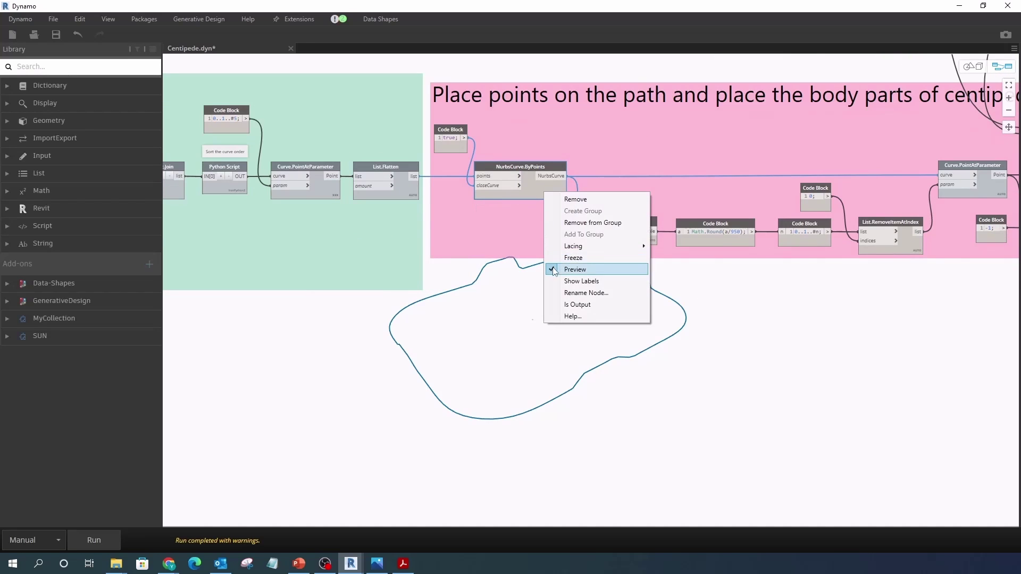
pyautogui.click(581, 269)
# Pin the previews of the rounded point count, parameter list and trimmed parameter list.
pyautogui.scroll(-3, 434, 307)
pyautogui.scroll(1, 434, 306)
pyautogui.scroll(1, 452, 302)
pyautogui.scroll(1, 388, 306)
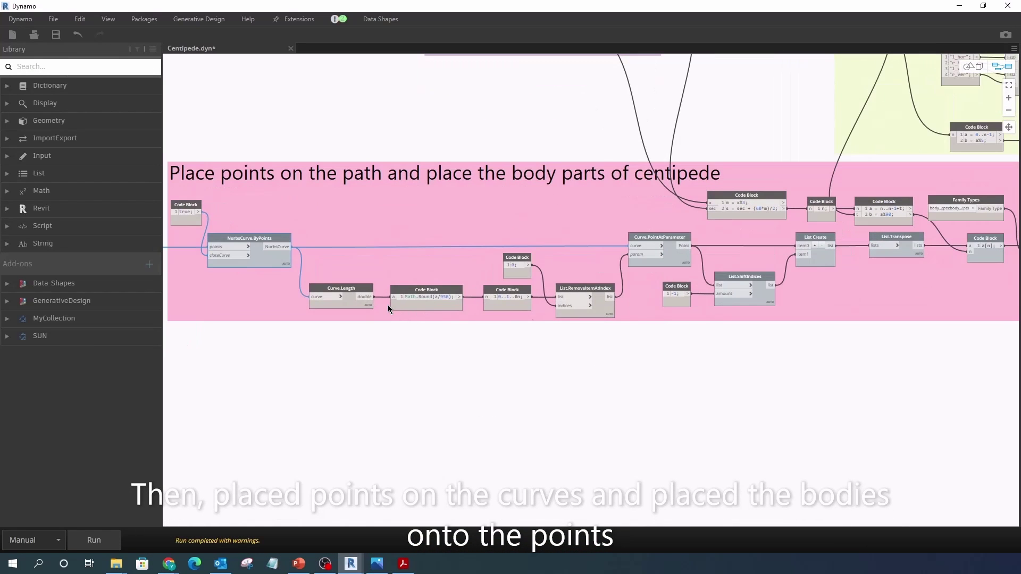
pyautogui.click(394, 307)
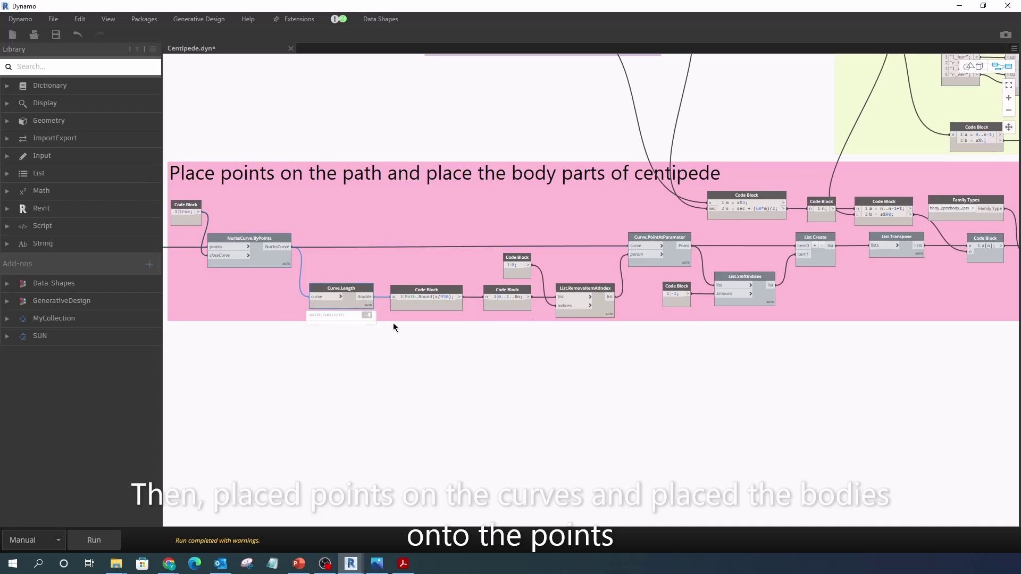
pyautogui.scroll(2, 394, 322)
pyautogui.click(576, 308)
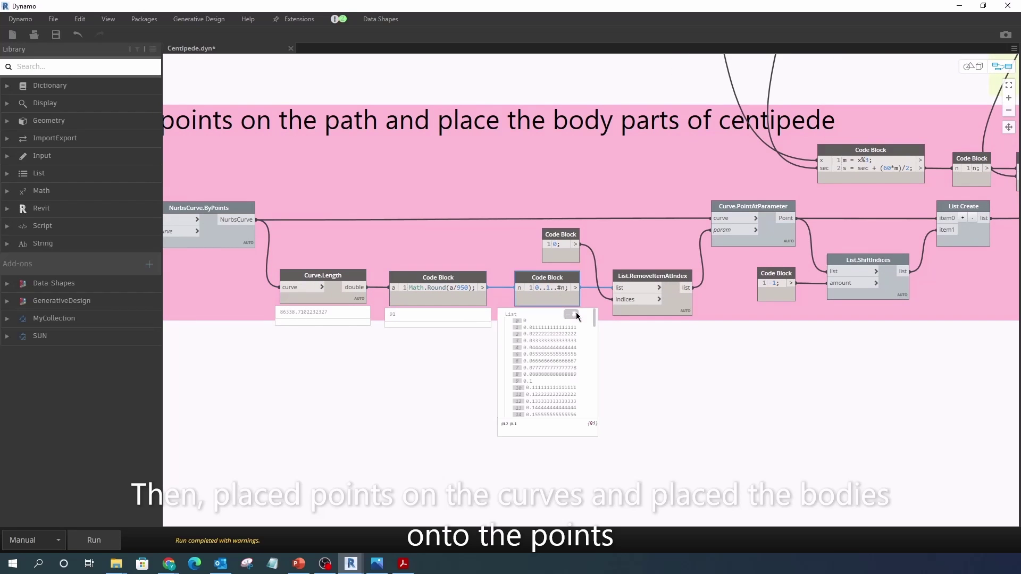
pyautogui.click(682, 306)
# Inspect the point-on-curve node's points list, then collapse its preview.
pyautogui.scroll(-3, 439, 369)
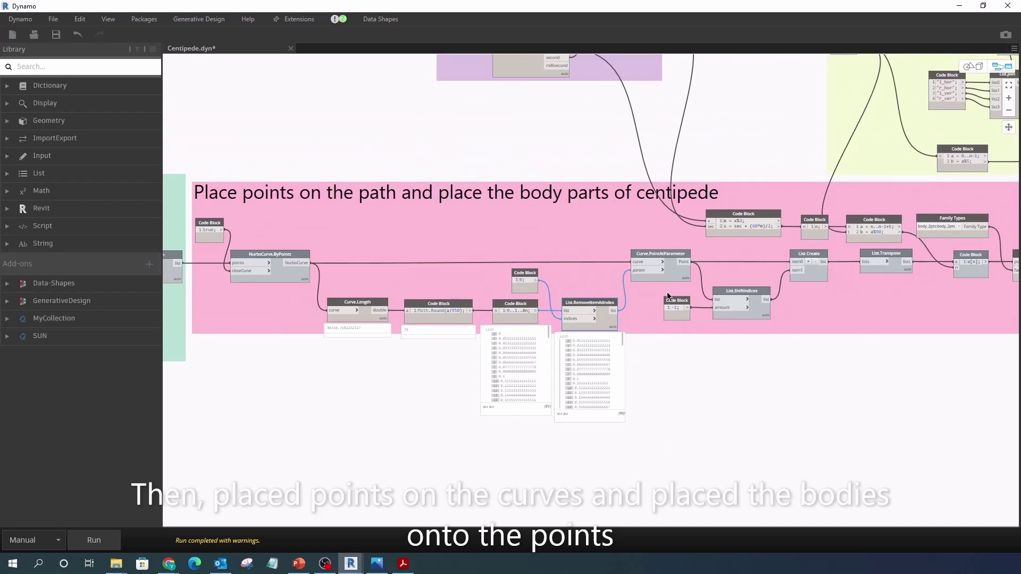
pyautogui.scroll(2, 683, 276)
pyautogui.rightClick(680, 273)
pyautogui.press('Escape')
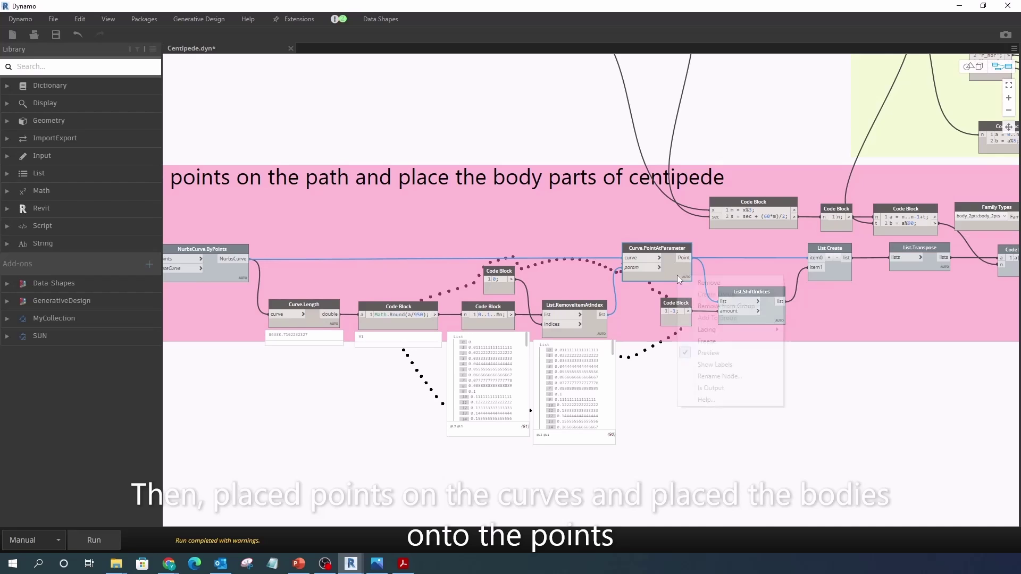
pyautogui.rightClick(680, 276)
pyautogui.press('Escape')
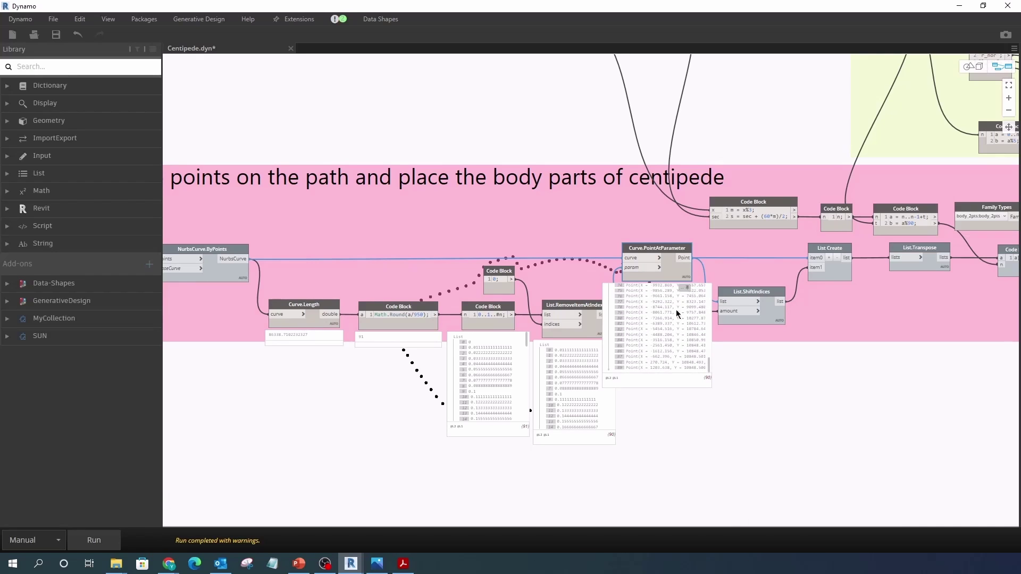
pyautogui.click(588, 345)
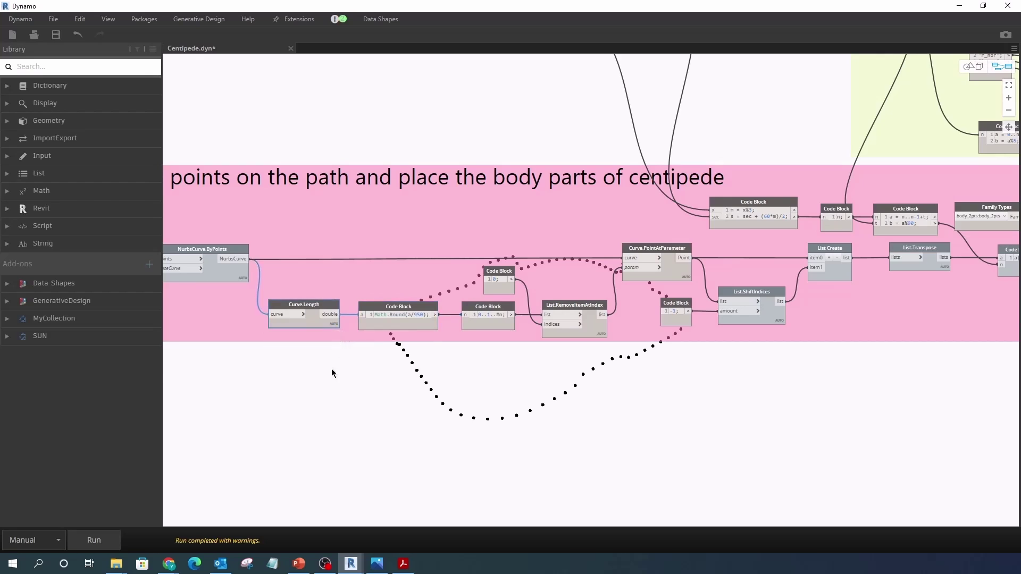
# Pin and scroll through the List.Transpose preview of transposed point pairs.
pyautogui.scroll(2, 580, 246)
pyautogui.rightClick(581, 245)
pyautogui.press('Escape')
pyautogui.scroll(-2, 473, 375)
pyautogui.scroll(3, 676, 344)
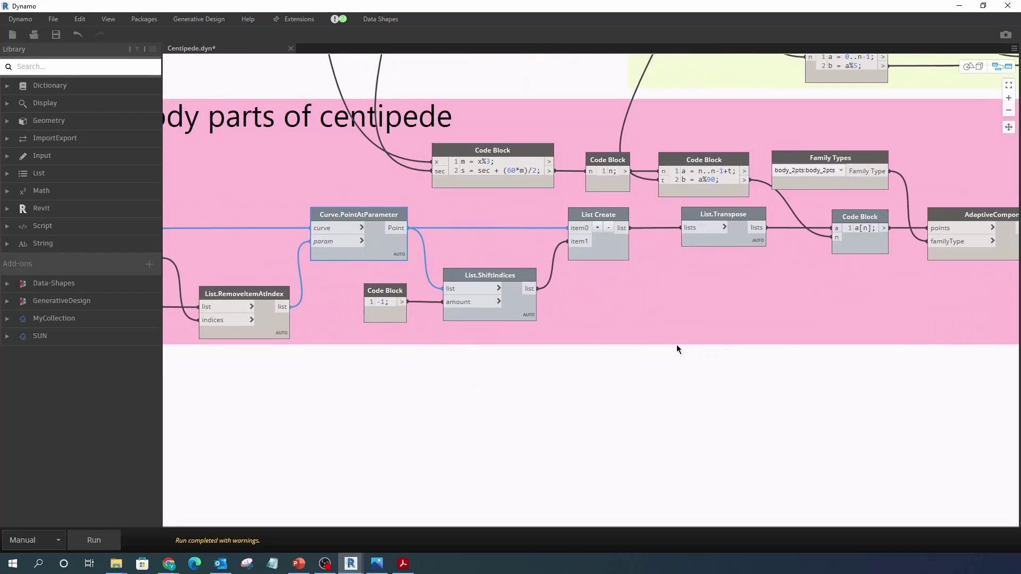
pyautogui.scroll(-1, 343, 330)
pyautogui.click(569, 260)
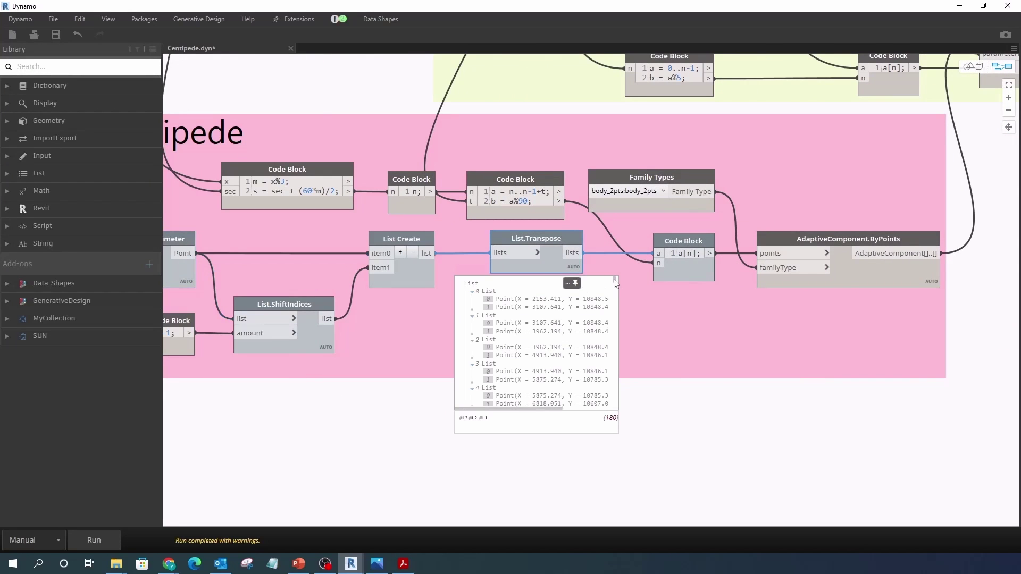
pyautogui.scroll(-3, 584, 346)
pyautogui.scroll(-2, 614, 386)
pyautogui.scroll(-1, 614, 385)
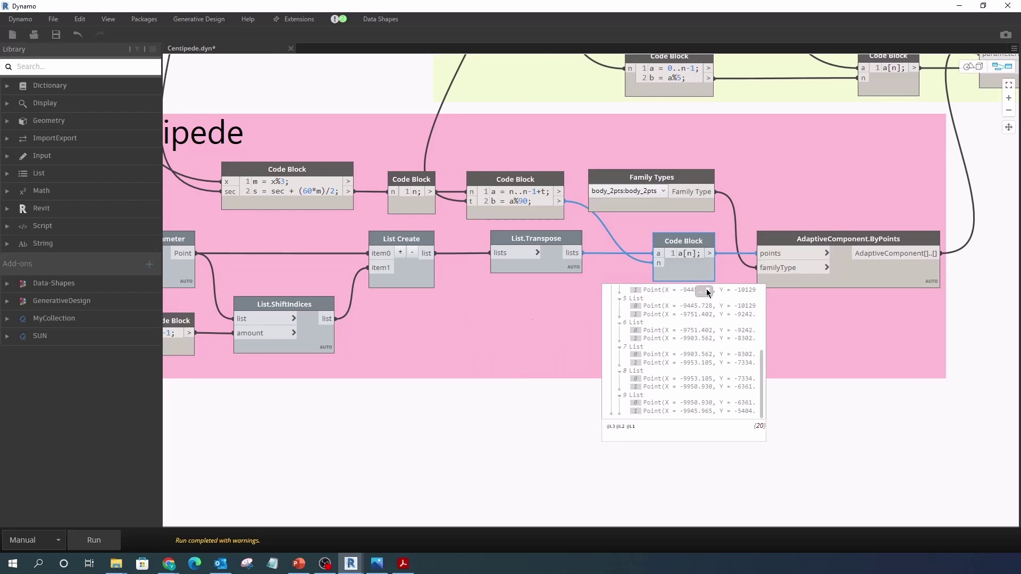
pyautogui.scroll(-4, 784, 440)
pyautogui.scroll(2, 621, 387)
pyautogui.scroll(-1, 634, 386)
pyautogui.scroll(-3, 479, 330)
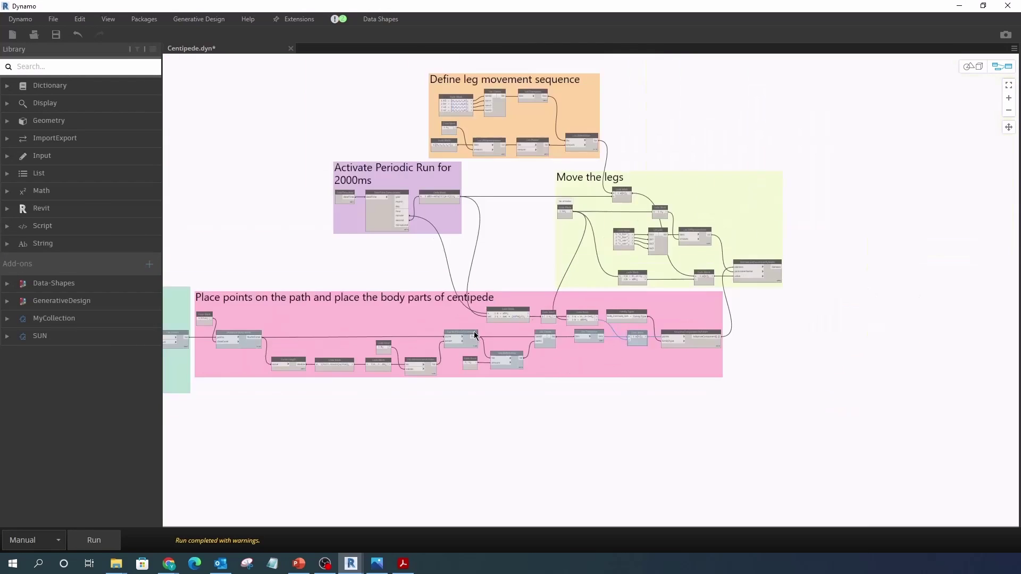
pyautogui.scroll(4, 393, 199)
pyautogui.scroll(-2, 535, 222)
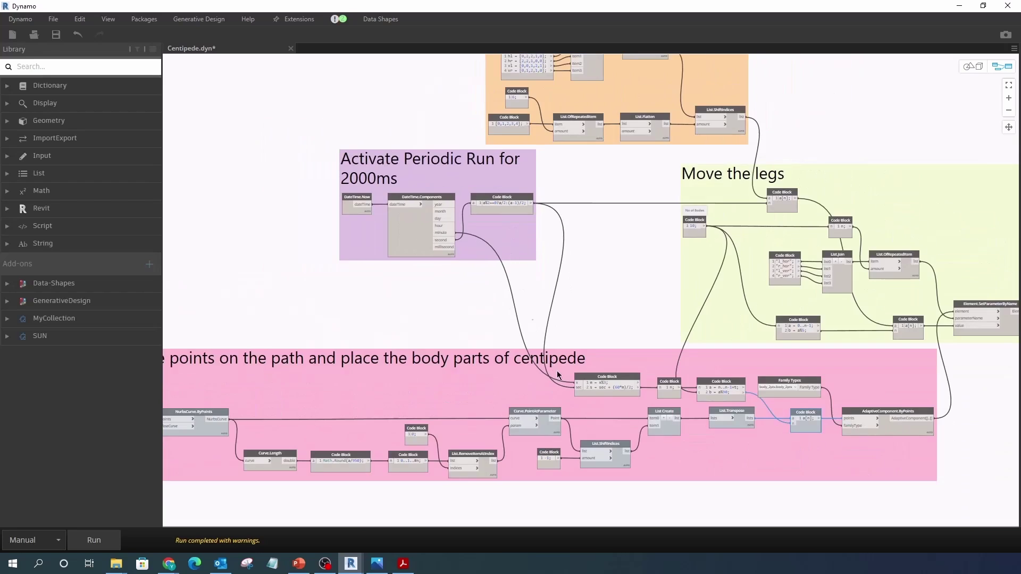
pyautogui.scroll(3, 617, 404)
pyautogui.scroll(2, 680, 404)
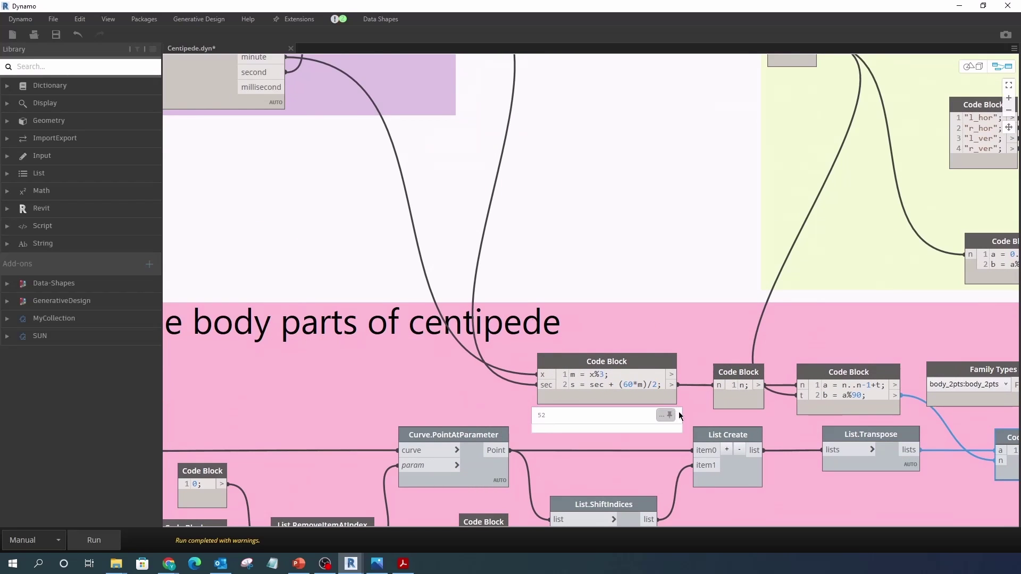
pyautogui.scroll(-2, 754, 410)
pyautogui.scroll(4, 766, 378)
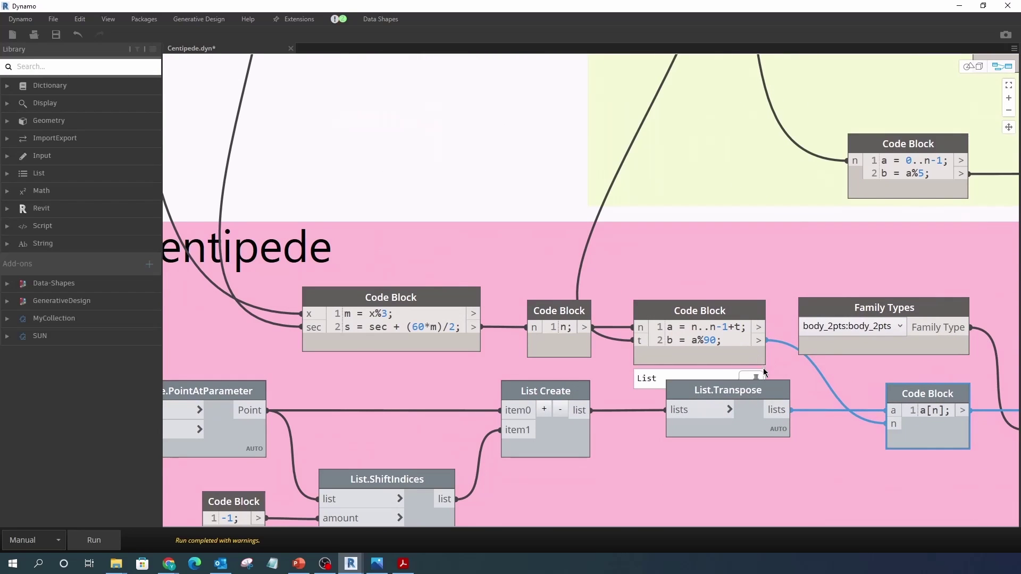
# Inspect the Code Block's ten offset index values feeding a[n].
pyautogui.click(685, 434)
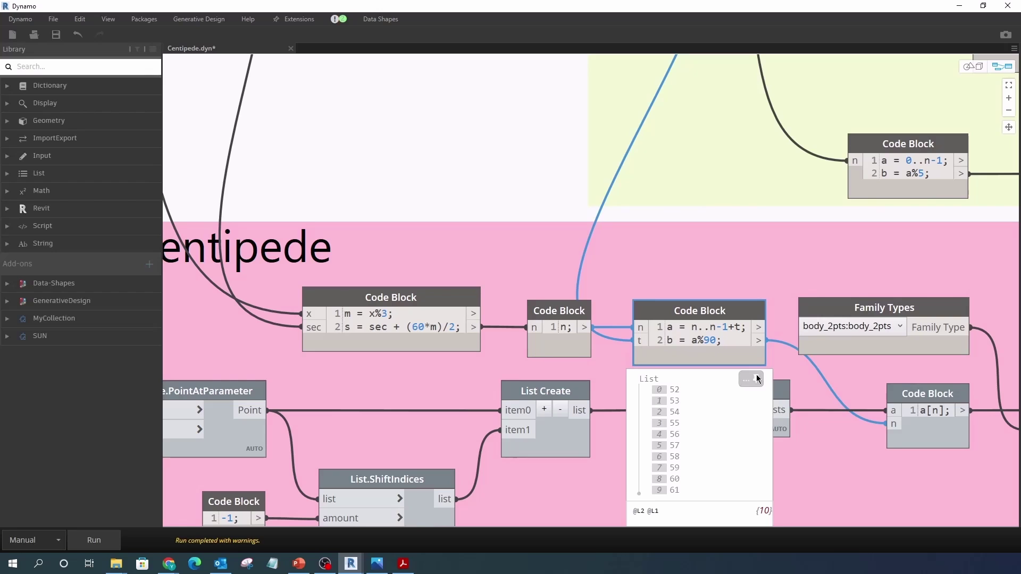
pyautogui.scroll(-3, 556, 406)
pyautogui.scroll(3, 726, 419)
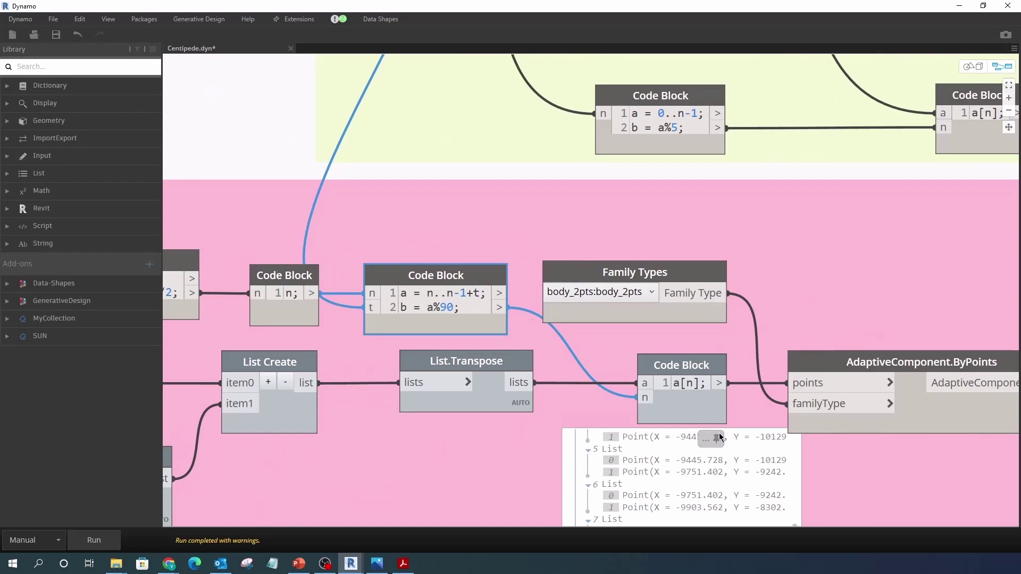
pyautogui.scroll(-2, 646, 382)
pyautogui.rightClick(582, 362)
pyautogui.click(674, 400)
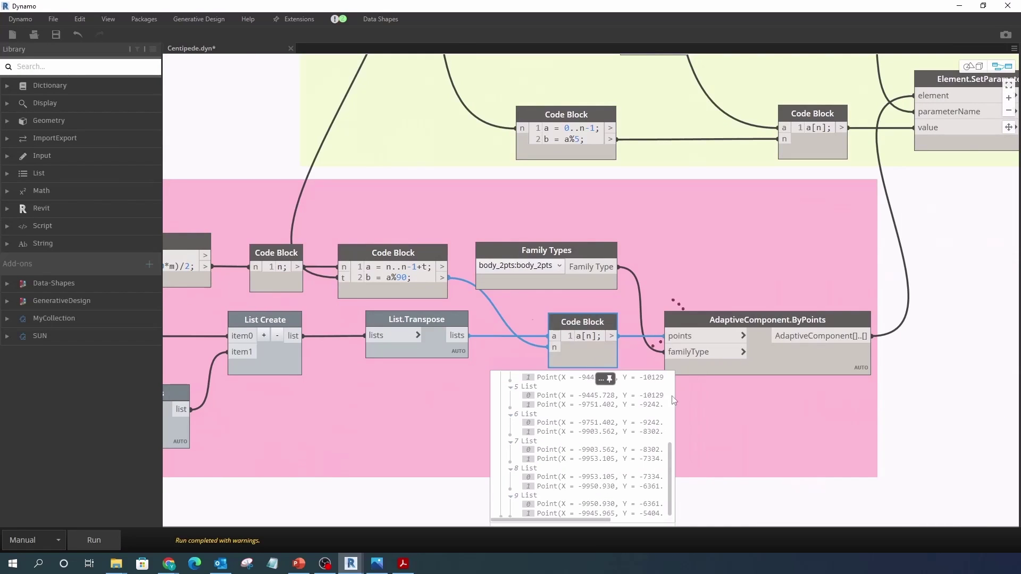
pyautogui.scroll(-1, 736, 409)
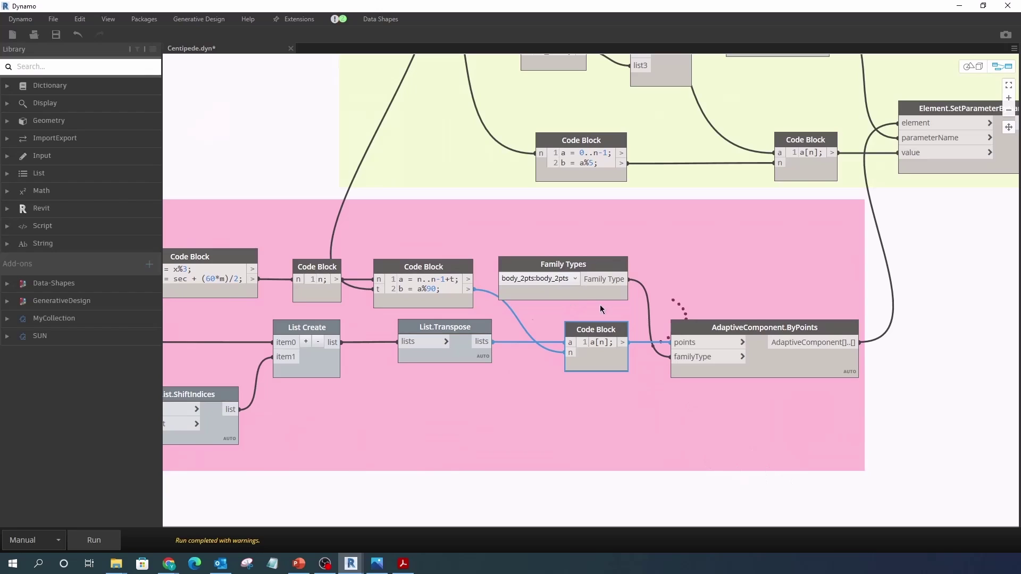
pyautogui.rightClick(620, 357)
pyautogui.click(744, 439)
pyautogui.scroll(-4, 744, 439)
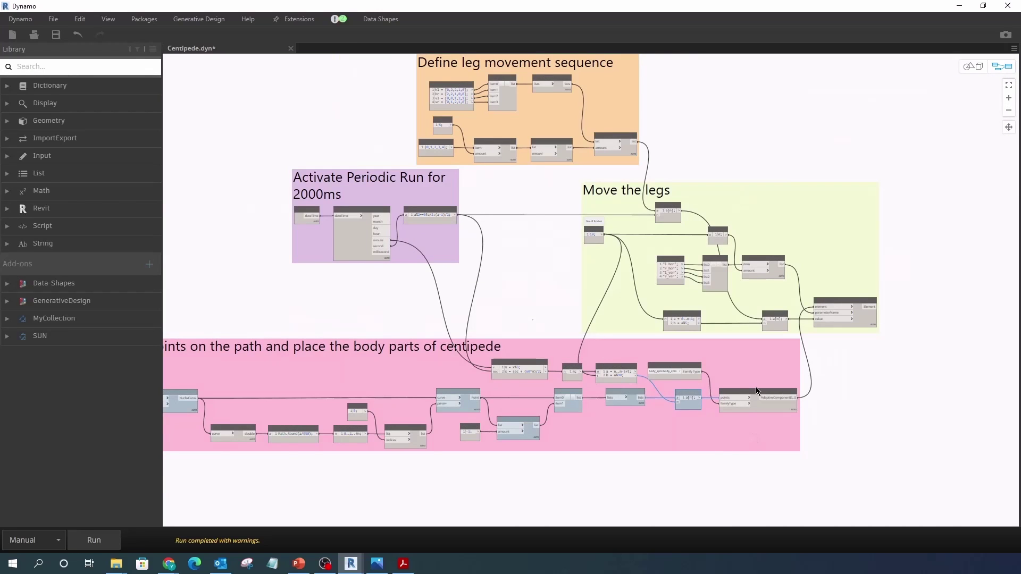
pyautogui.scroll(-1, 755, 387)
pyautogui.scroll(3, 604, 161)
pyautogui.scroll(2, 493, 138)
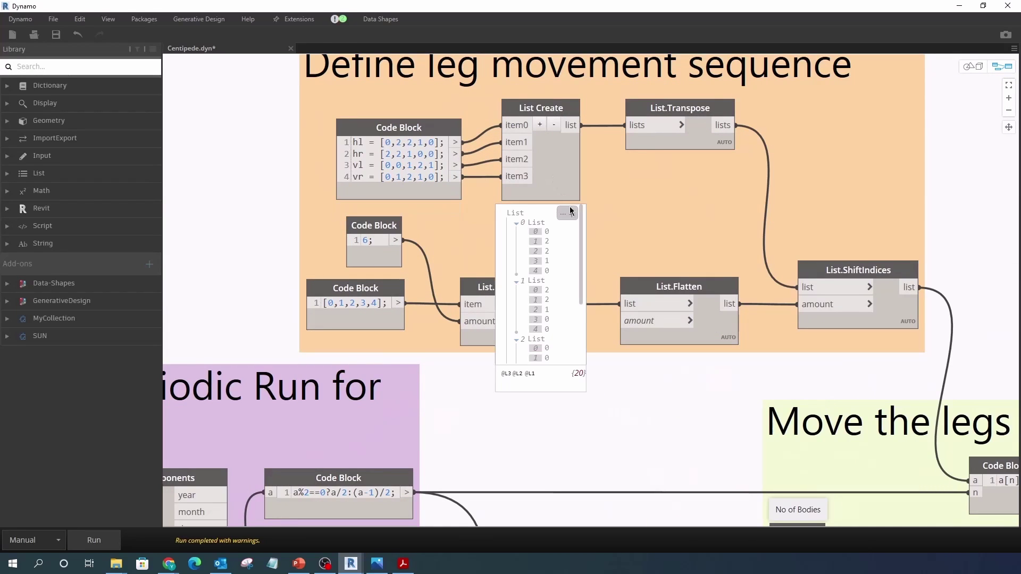
pyautogui.click(726, 157)
pyautogui.scroll(-3, 701, 227)
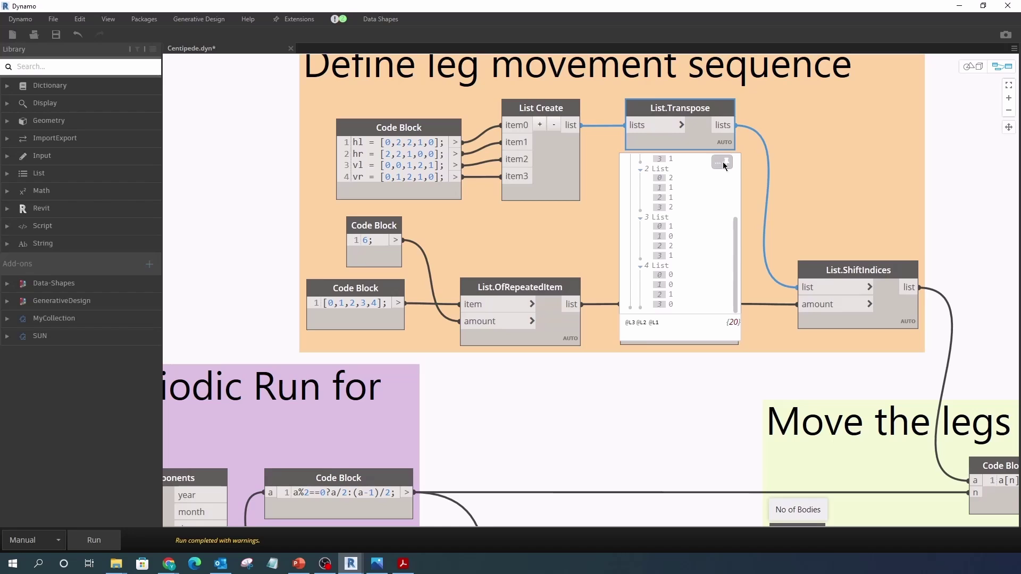
pyautogui.click(691, 380)
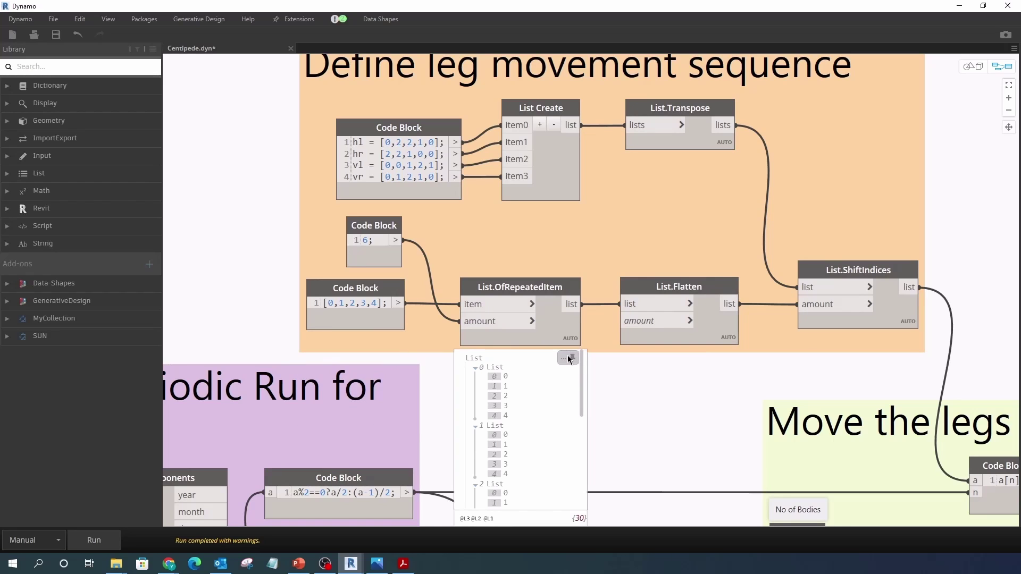
pyautogui.click(550, 318)
pyautogui.click(725, 354)
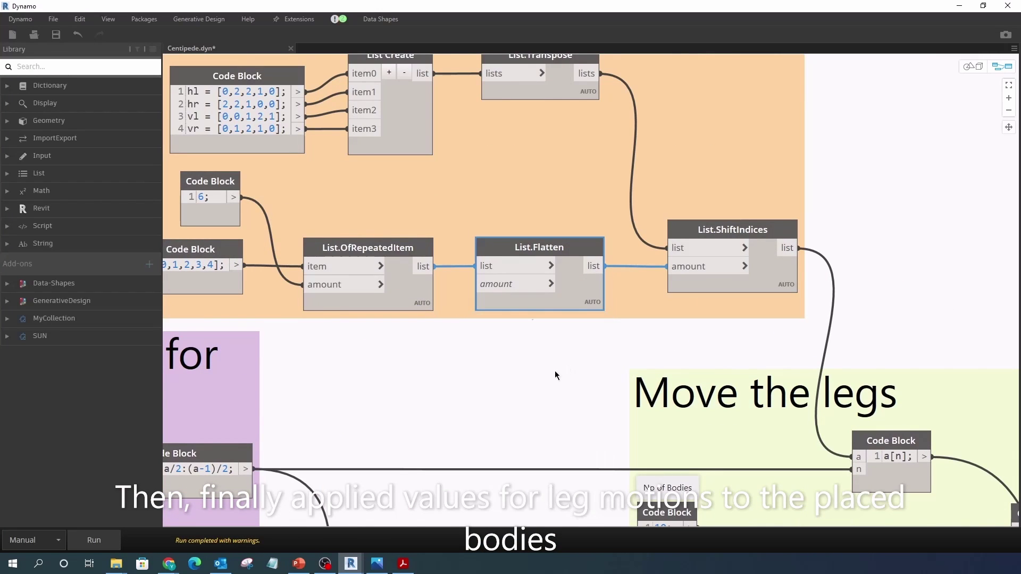
pyautogui.scroll(-3, 554, 371)
pyautogui.scroll(2, 712, 362)
pyautogui.click(649, 249)
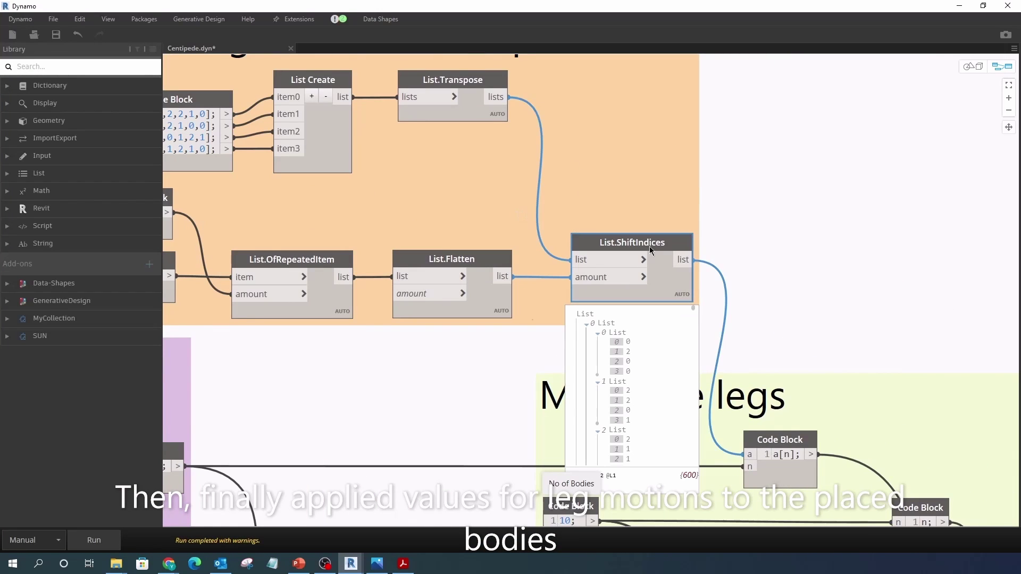
pyautogui.scroll(-3, 660, 331)
pyautogui.scroll(-3, 664, 351)
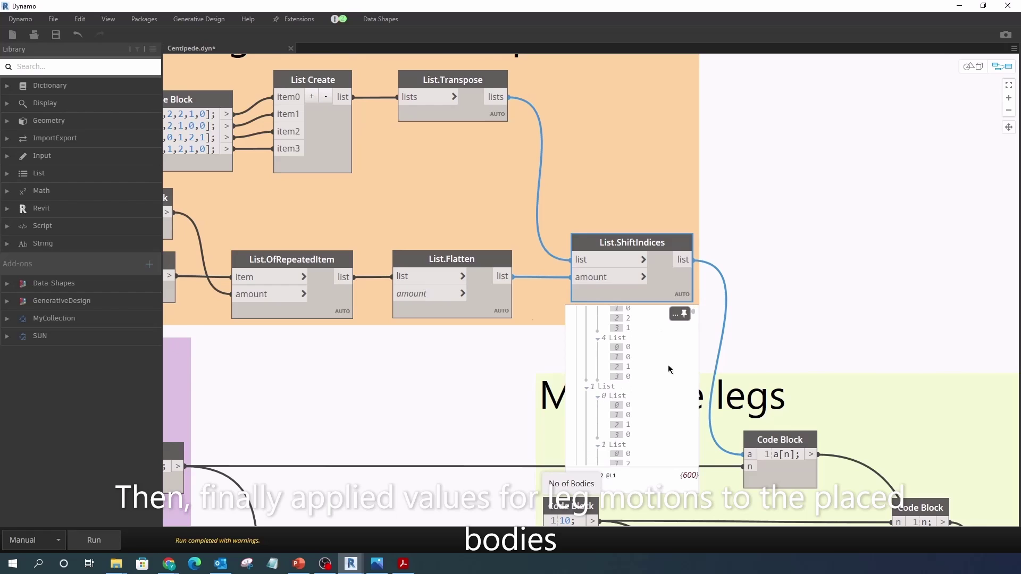
pyautogui.scroll(-3, 668, 367)
pyautogui.scroll(-3, 668, 369)
pyautogui.scroll(-3, 668, 369)
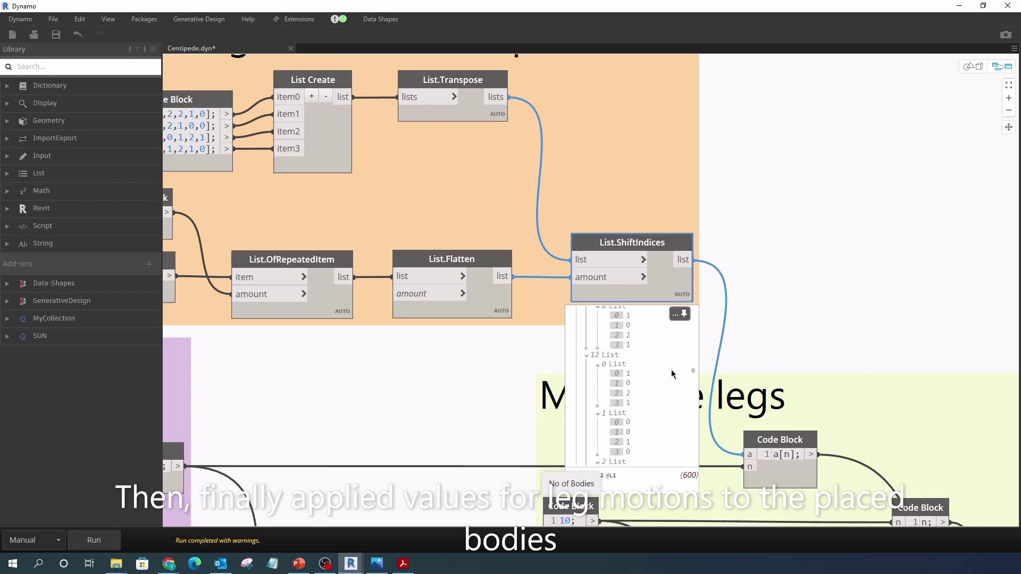
pyautogui.moveTo(695, 375); pyautogui.dragTo(692, 473)
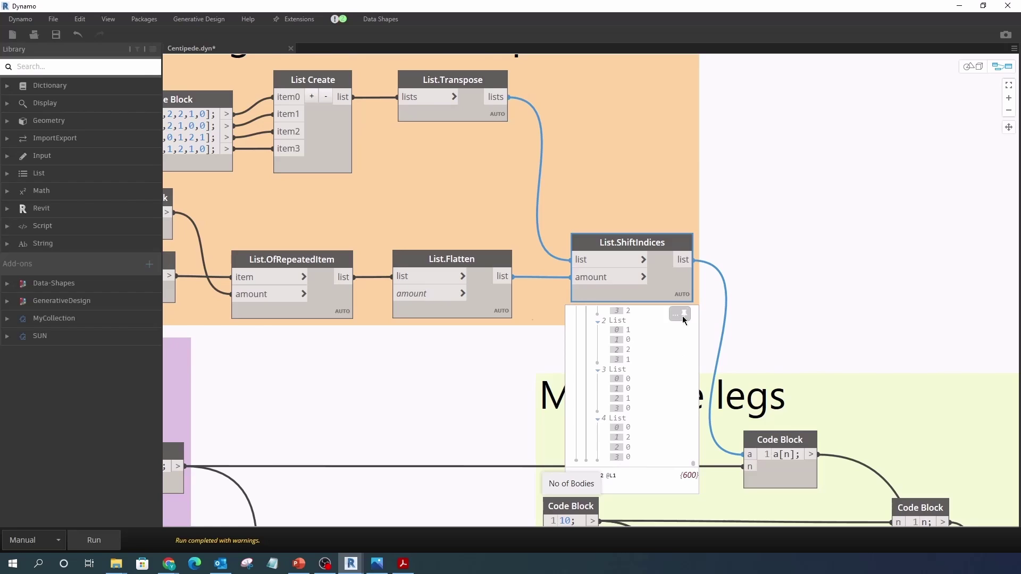
pyautogui.scroll(-5, 696, 298)
pyautogui.scroll(2, 542, 307)
pyautogui.scroll(-2, 664, 495)
# Navigate the graph to the Move the legs group of leg-motion nodes.
pyautogui.scroll(5, 613, 320)
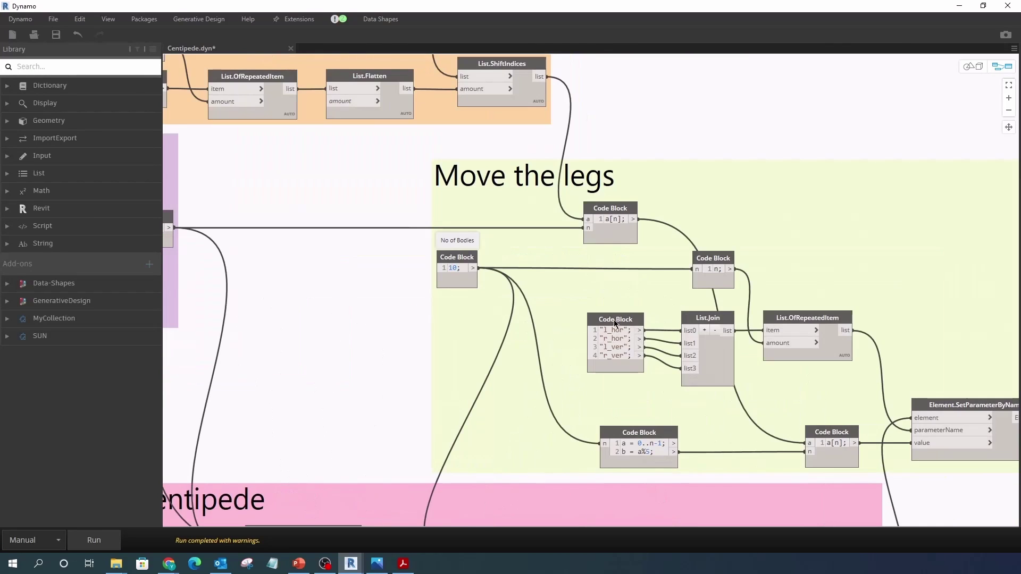
pyautogui.scroll(-2, 613, 320)
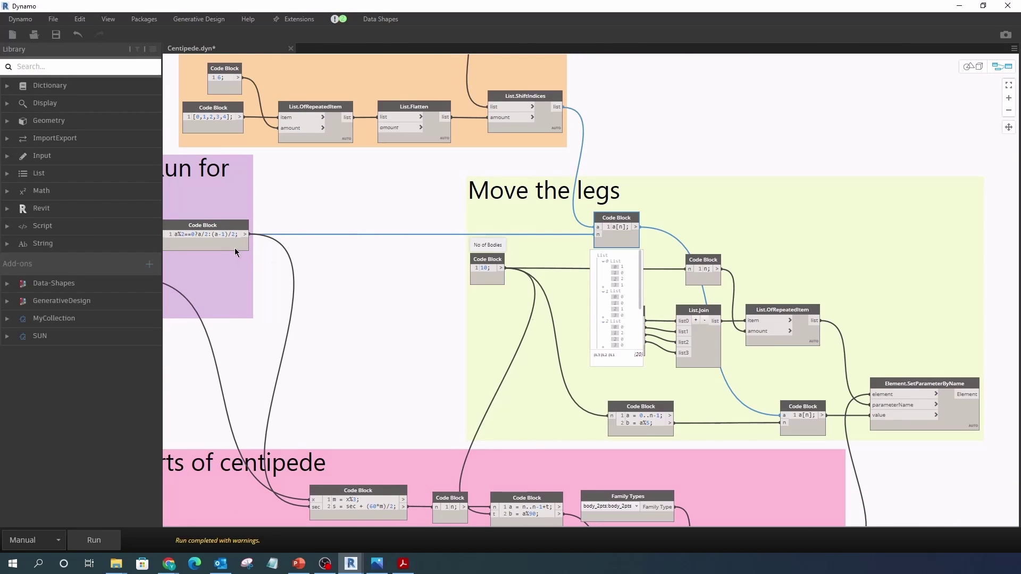
pyautogui.scroll(1, 308, 282)
pyautogui.scroll(1, 749, 235)
pyautogui.scroll(2, 644, 305)
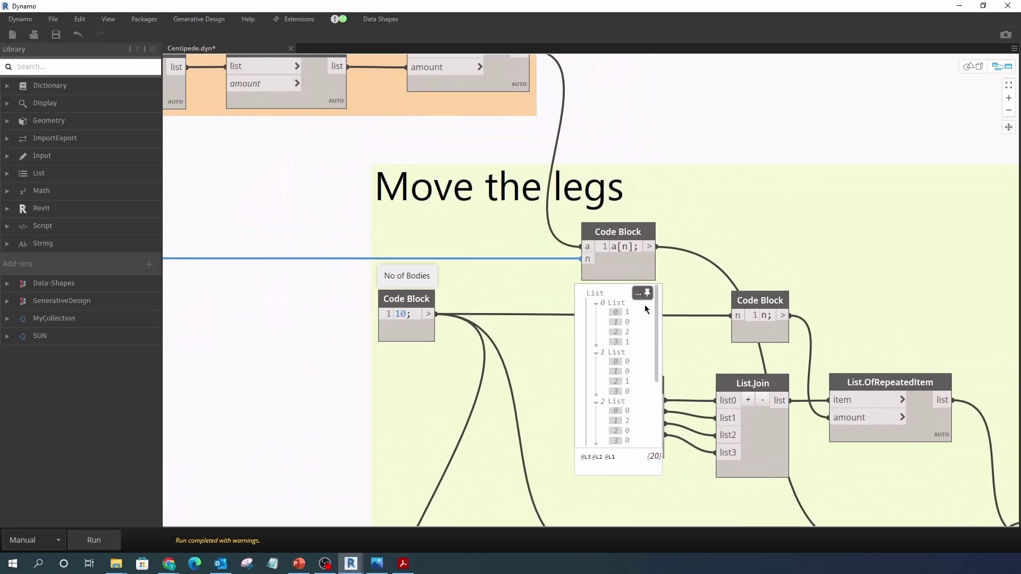
pyautogui.scroll(-10, 489, 225)
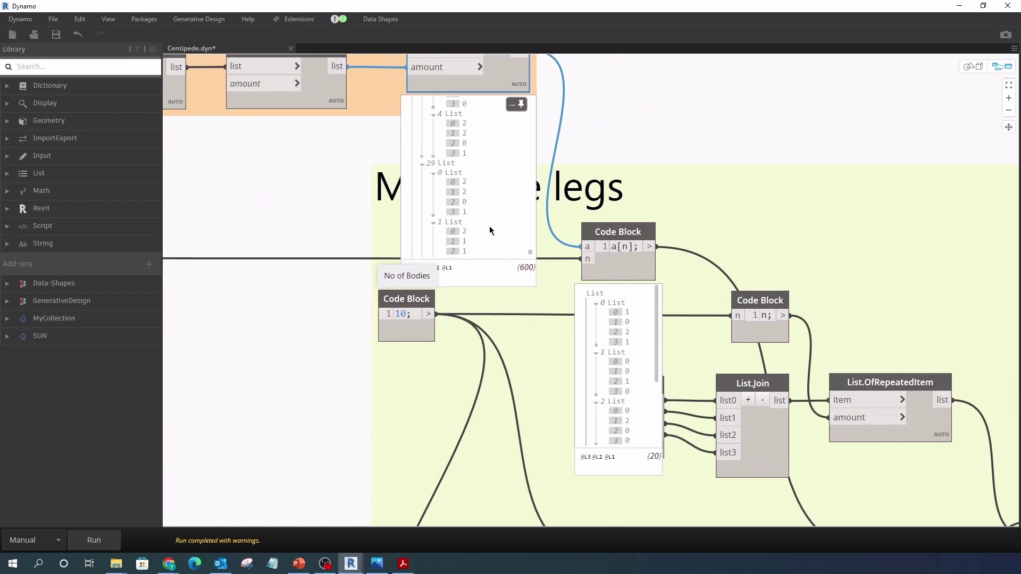
pyautogui.scroll(5, 497, 221)
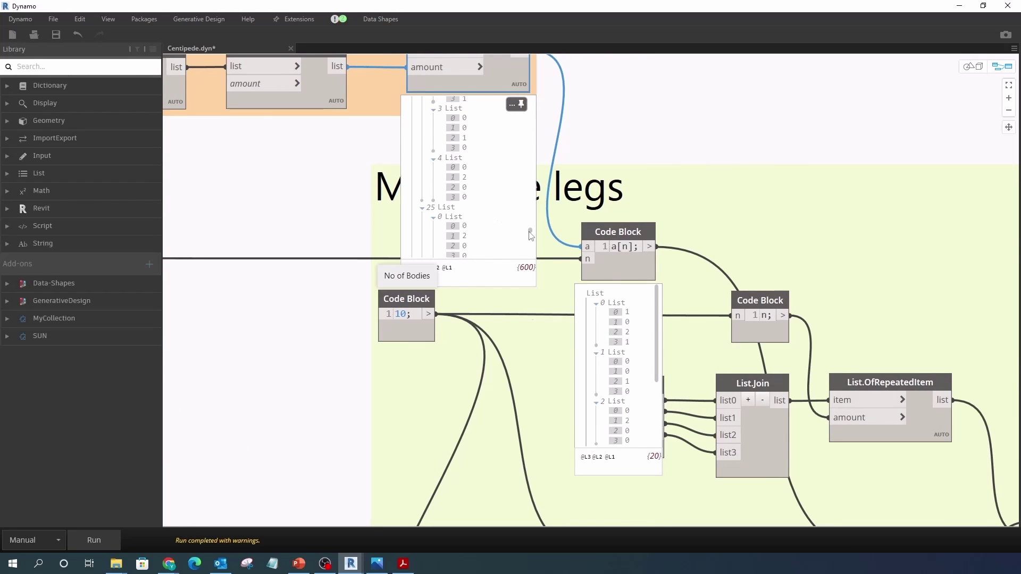
pyautogui.scroll(3, 496, 219)
pyautogui.scroll(1, 475, 202)
pyautogui.scroll(2, 474, 202)
pyautogui.scroll(2, 474, 202)
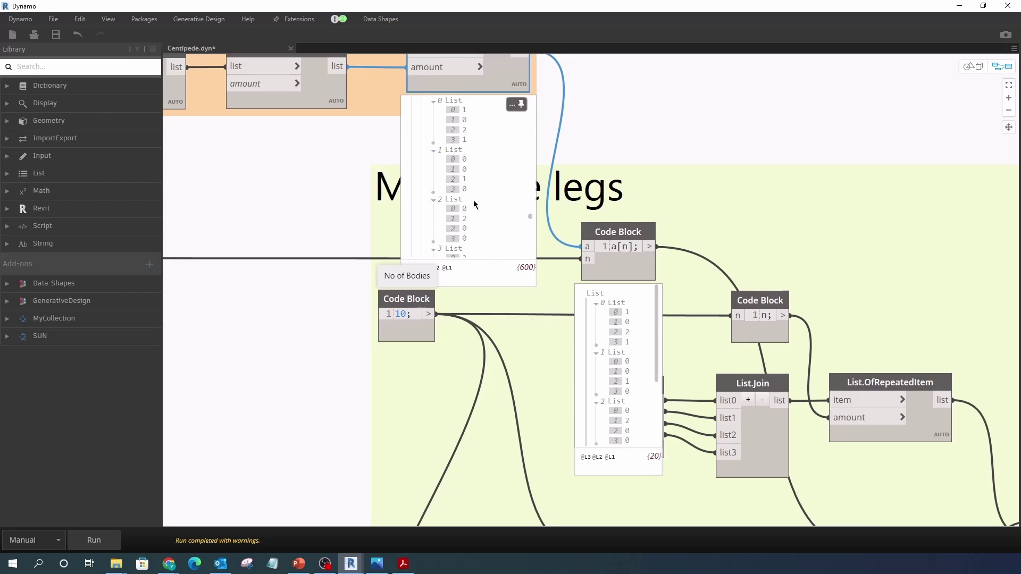
pyautogui.scroll(-5, 725, 177)
pyautogui.scroll(4, 701, 273)
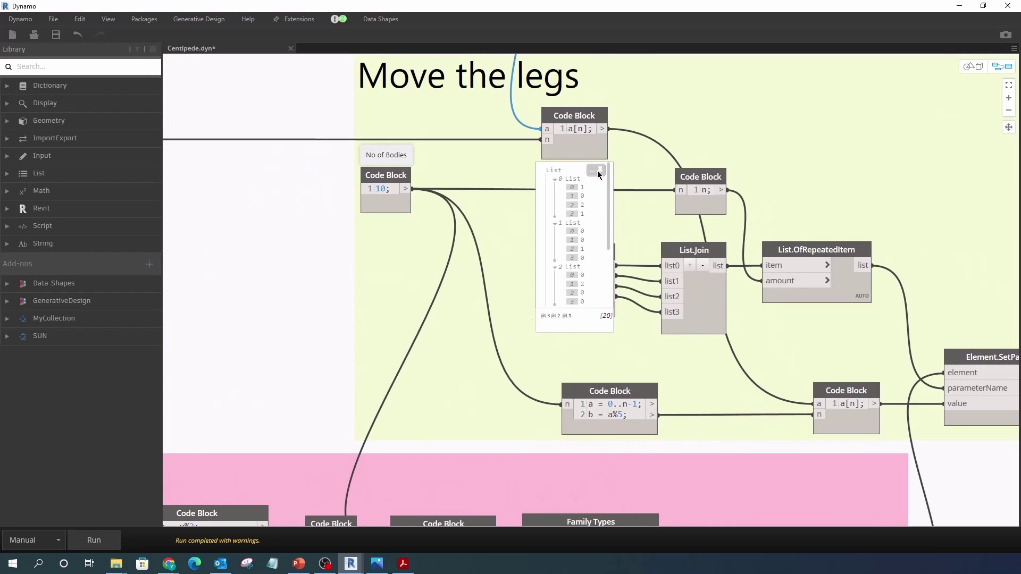
pyautogui.scroll(-5, 598, 174)
pyautogui.scroll(4, 691, 260)
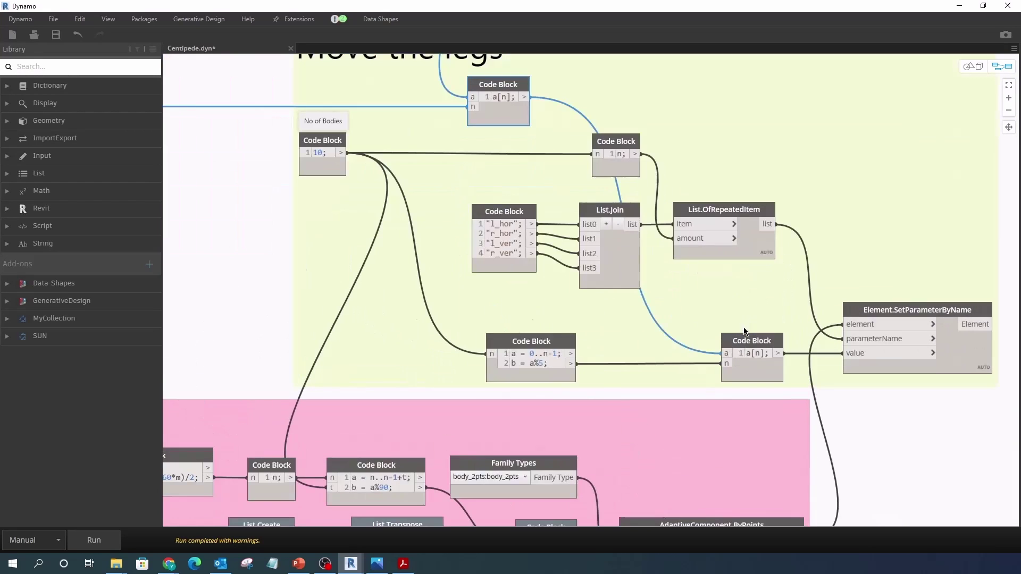
# Expand the a=0..n-1 Code Block's full 10-item output and review the a[n] values.
pyautogui.click(573, 396)
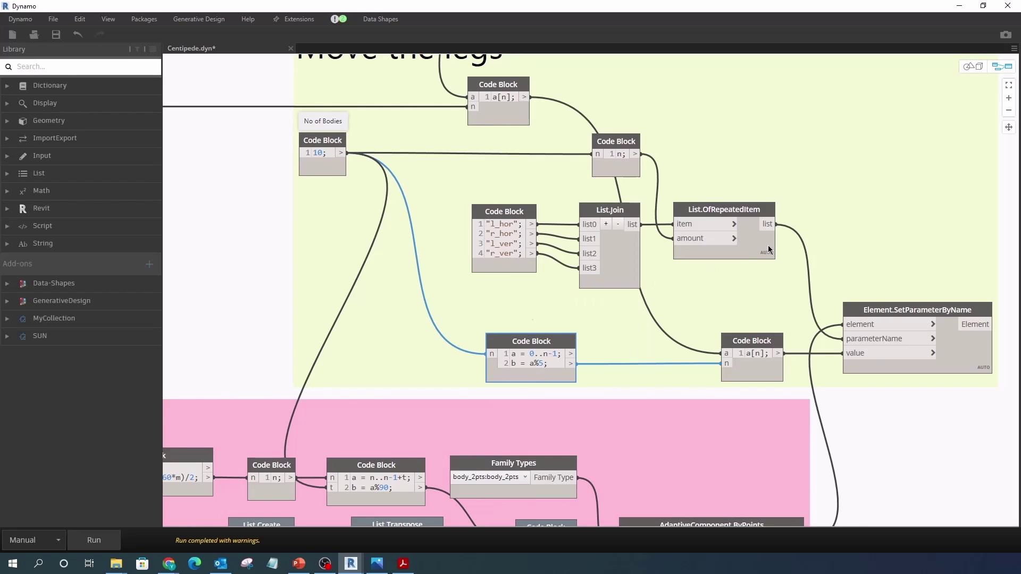
pyautogui.scroll(-2, 753, 362)
pyautogui.scroll(3, 620, 308)
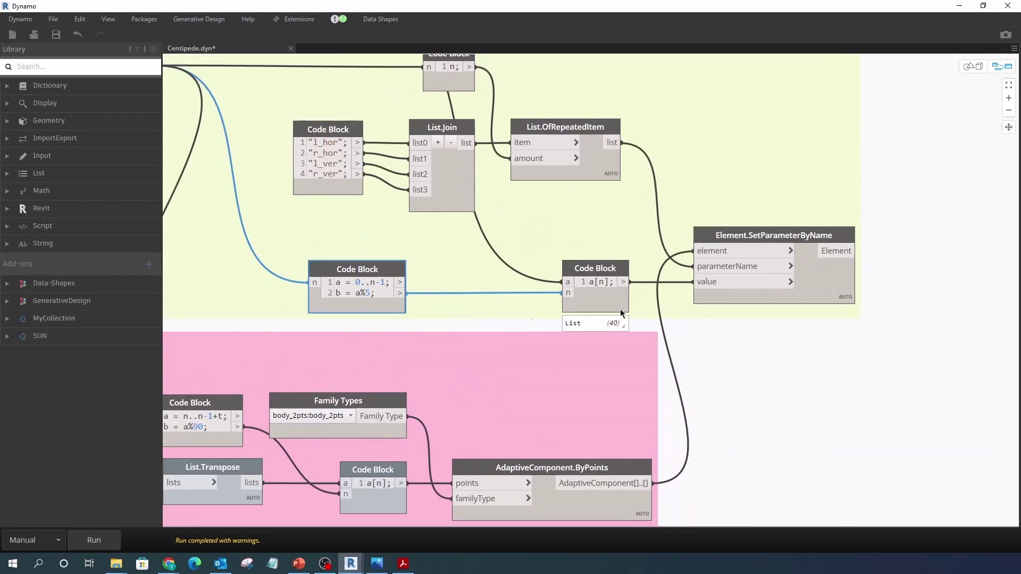
pyautogui.scroll(-5, 610, 354)
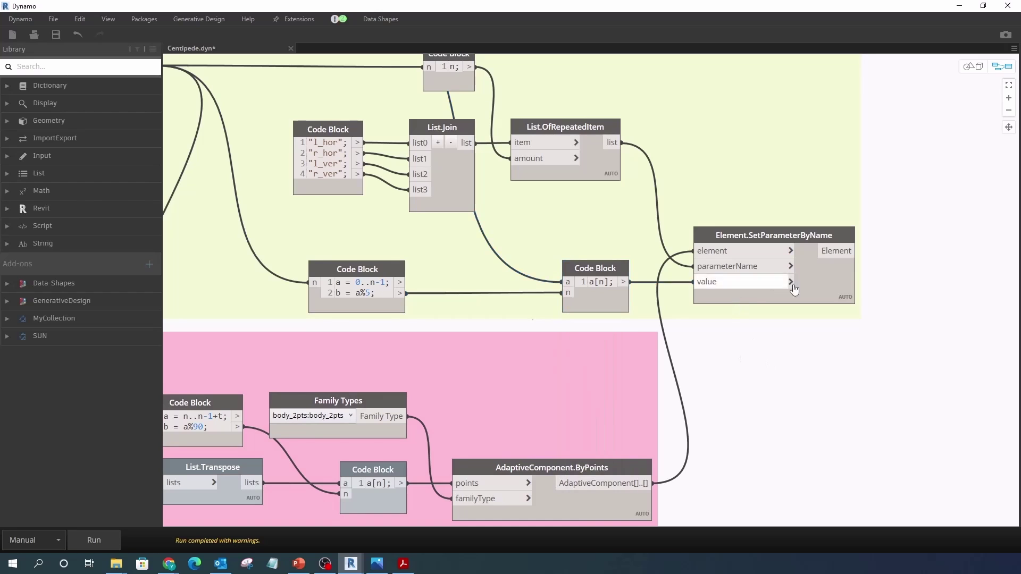
pyautogui.scroll(-5, 755, 255)
pyautogui.scroll(4, 669, 306)
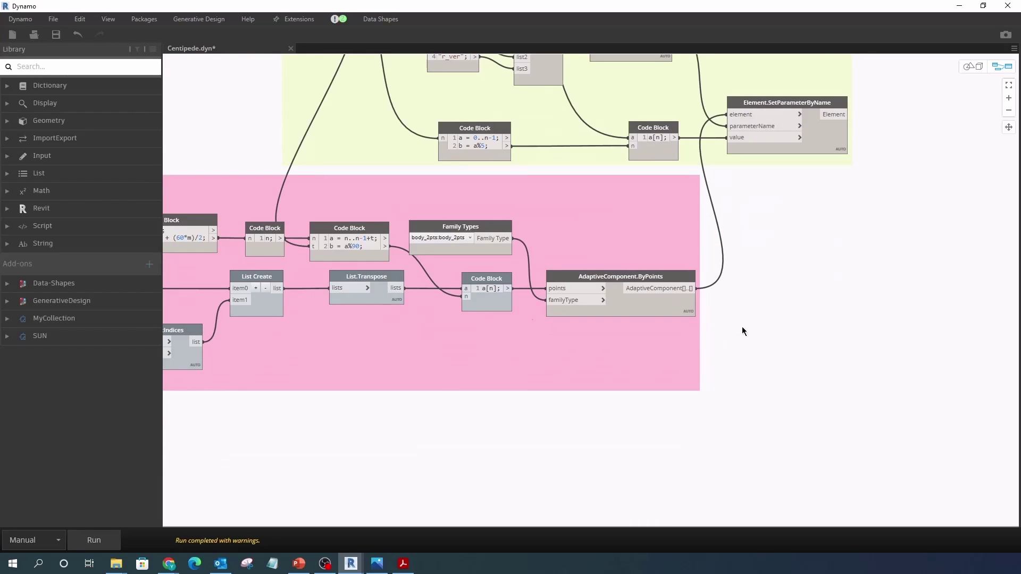
pyautogui.scroll(-5, 874, 406)
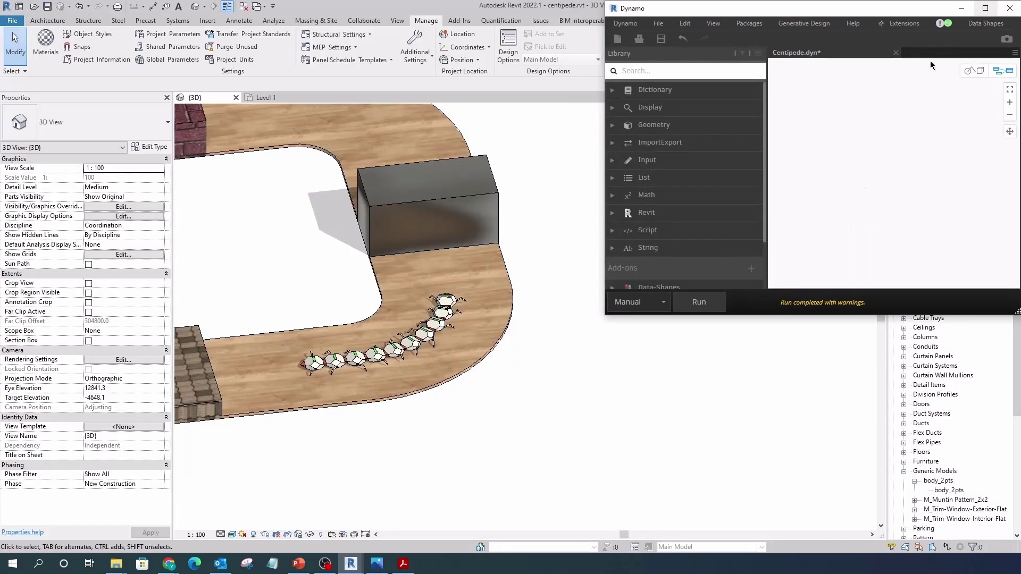
# Set the run mode to Periodic at 2000ms and view the track from above as the centipede walks.
pyautogui.click(663, 301)
pyautogui.click(630, 362)
pyautogui.scroll(-4, 342, 218)
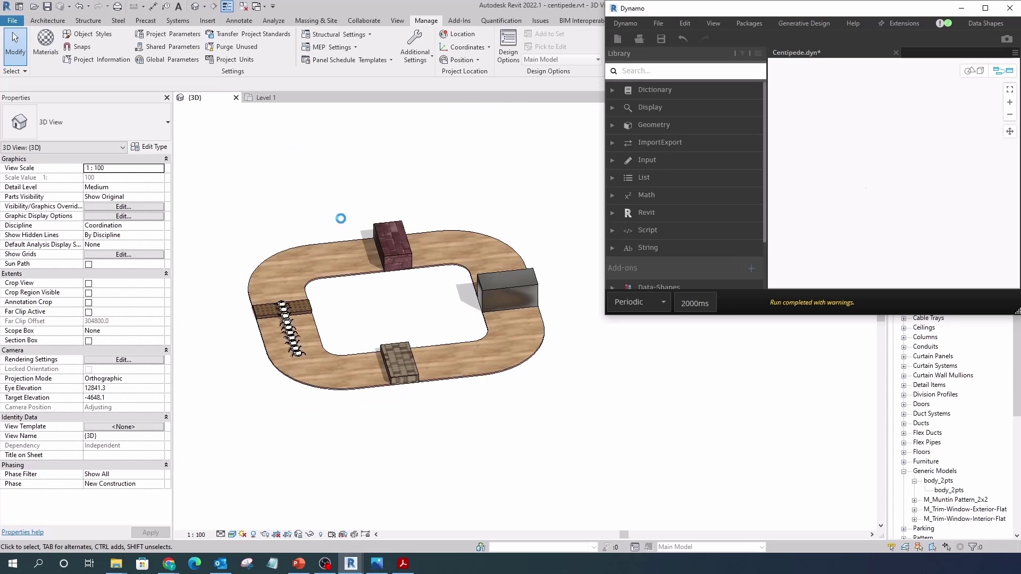
pyautogui.scroll(3, 342, 219)
pyautogui.moveTo(708, 433)
pyautogui.keyDown('shift'); pyautogui.mouseDown(button='middle')
pyautogui.moveTo(401, 389)
pyautogui.moveTo(605, 318)
pyautogui.mouseUp(button='middle'); pyautogui.keyUp('shift')
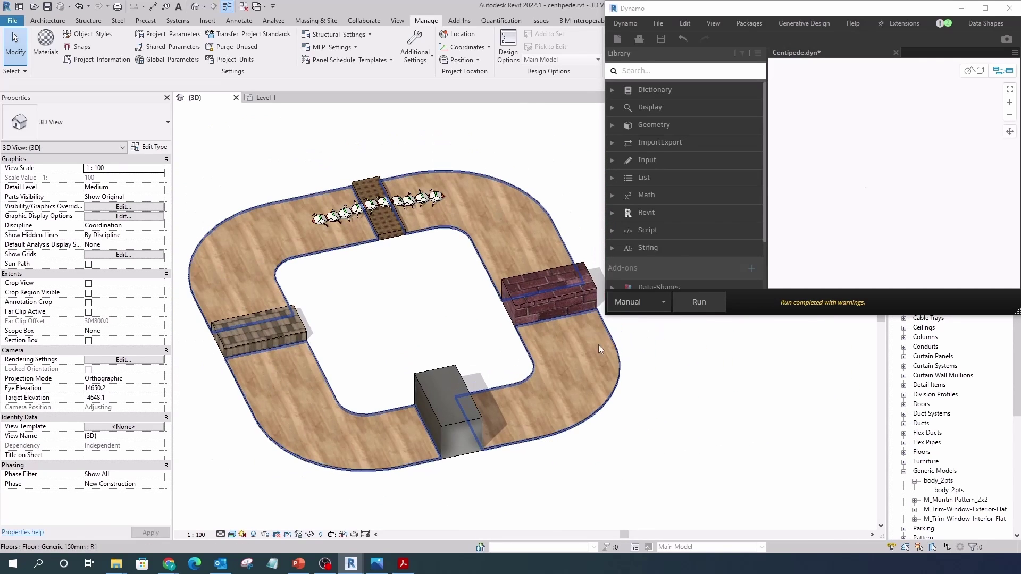
pyautogui.moveTo(670, 385); pyautogui.dragTo(654, 409, button='middle')
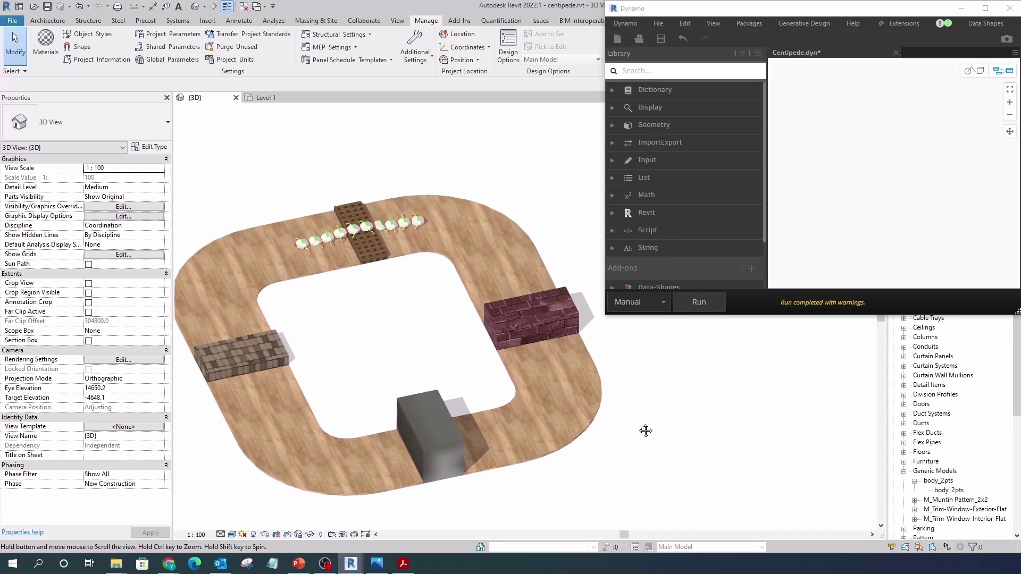
pyautogui.click(663, 302)
pyautogui.click(633, 360)
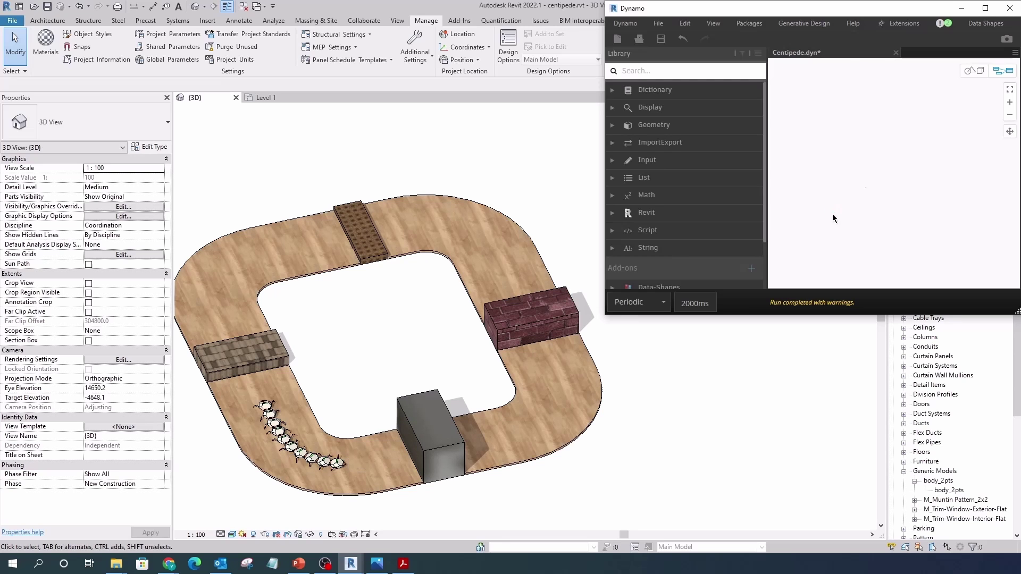
# Return the run mode to Manual to stop walking and maximize the Dynamo window.
pyautogui.click(662, 302)
pyautogui.click(627, 323)
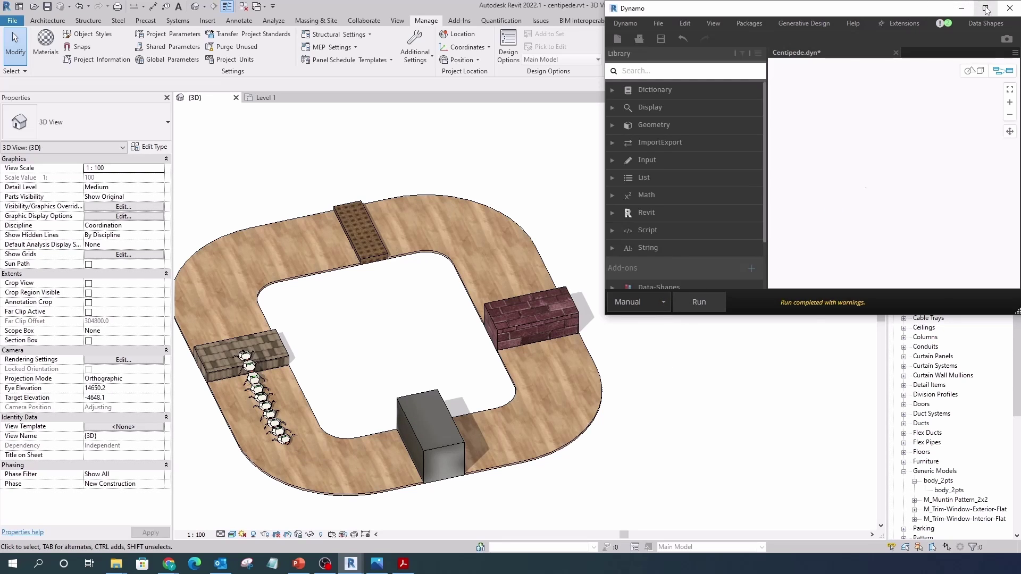
pyautogui.click(985, 9)
pyautogui.scroll(-4, 791, 240)
pyautogui.scroll(2, 619, 243)
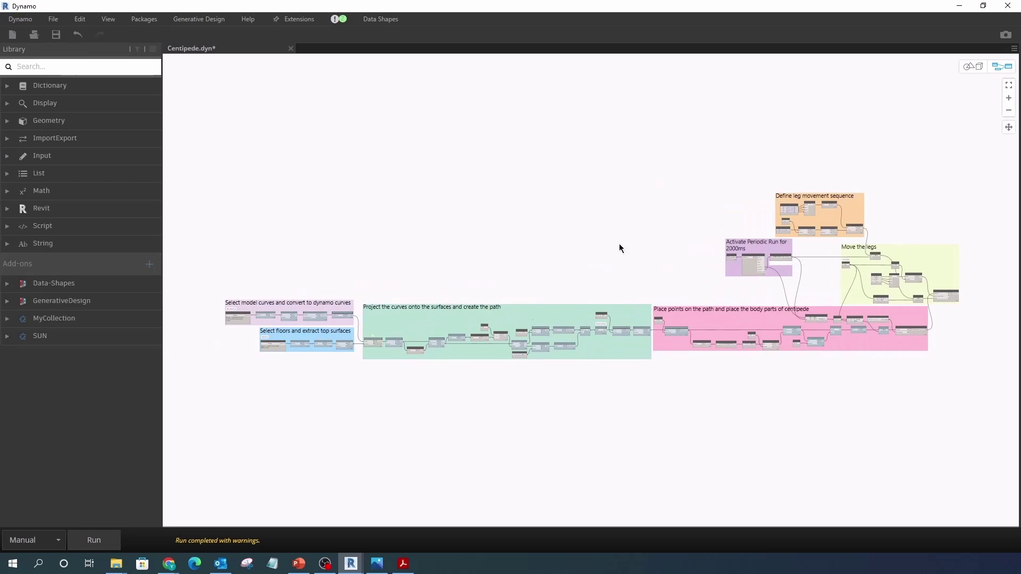